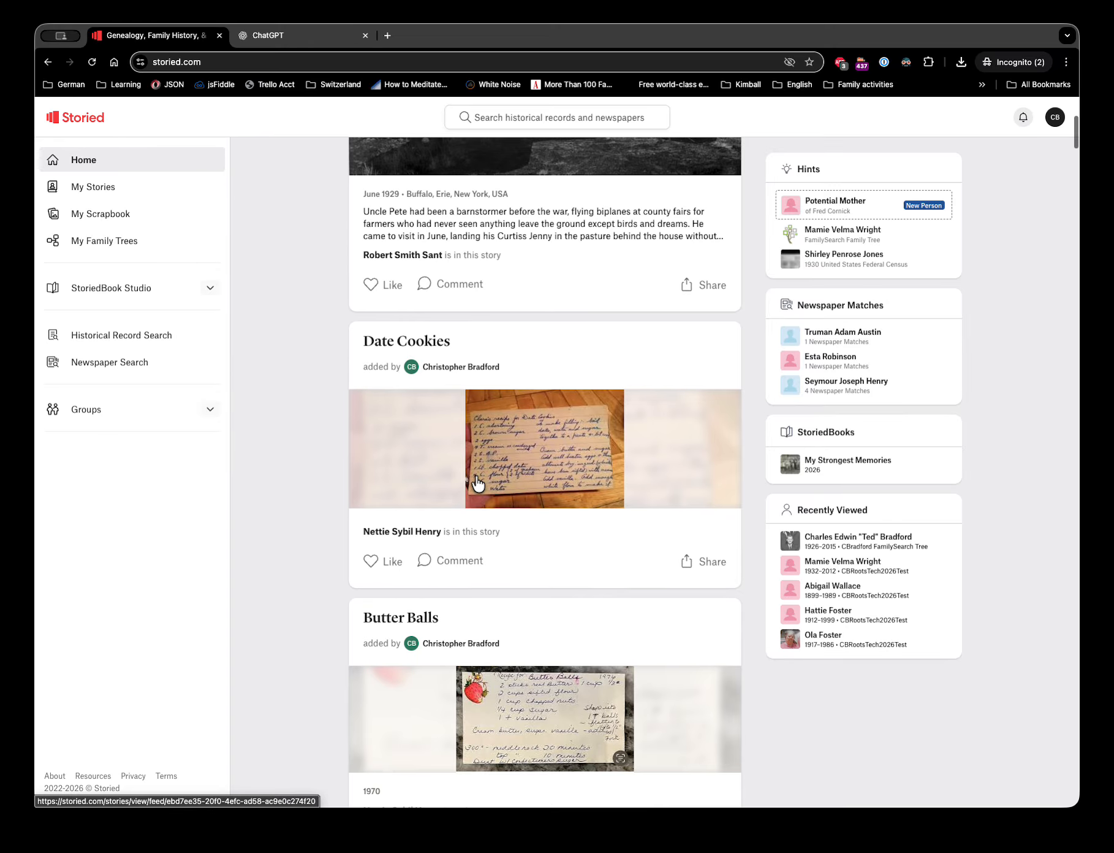
# - Open the empty Create Group form from the sidebar's Groups section
pyautogui.scroll(12, 478, 485)
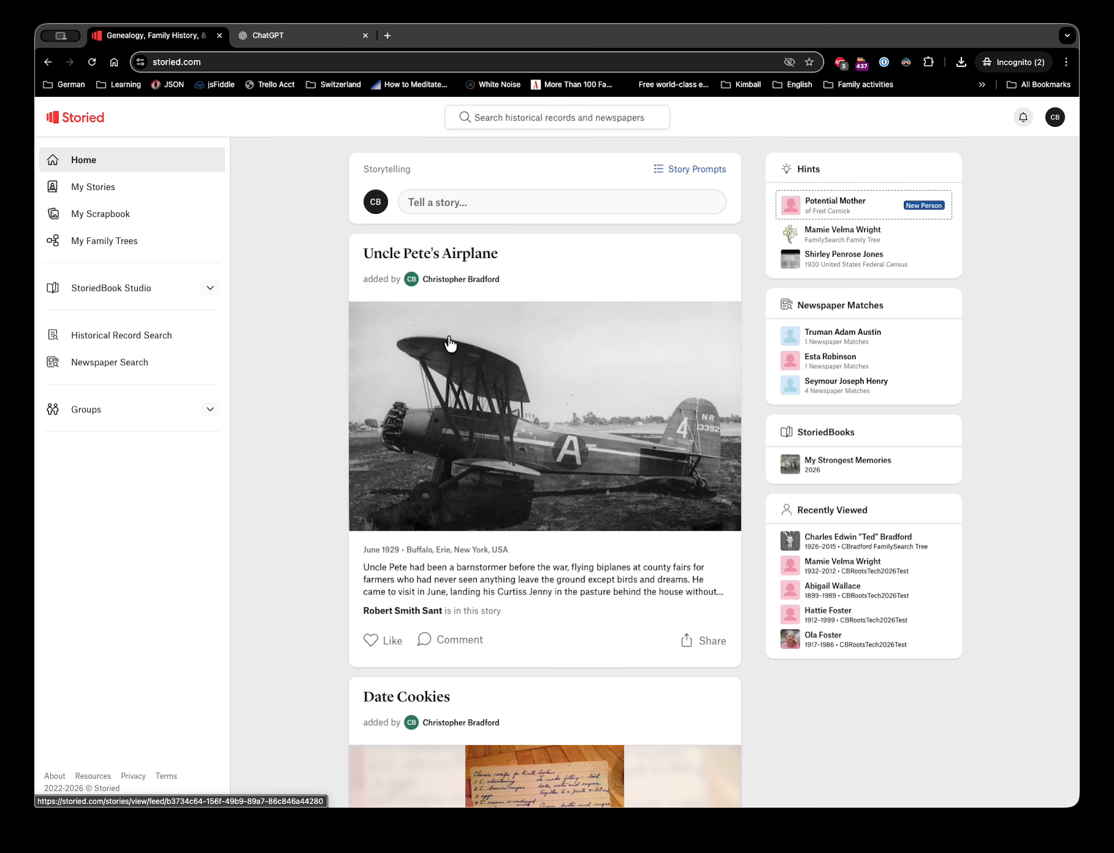
pyautogui.click(211, 288)
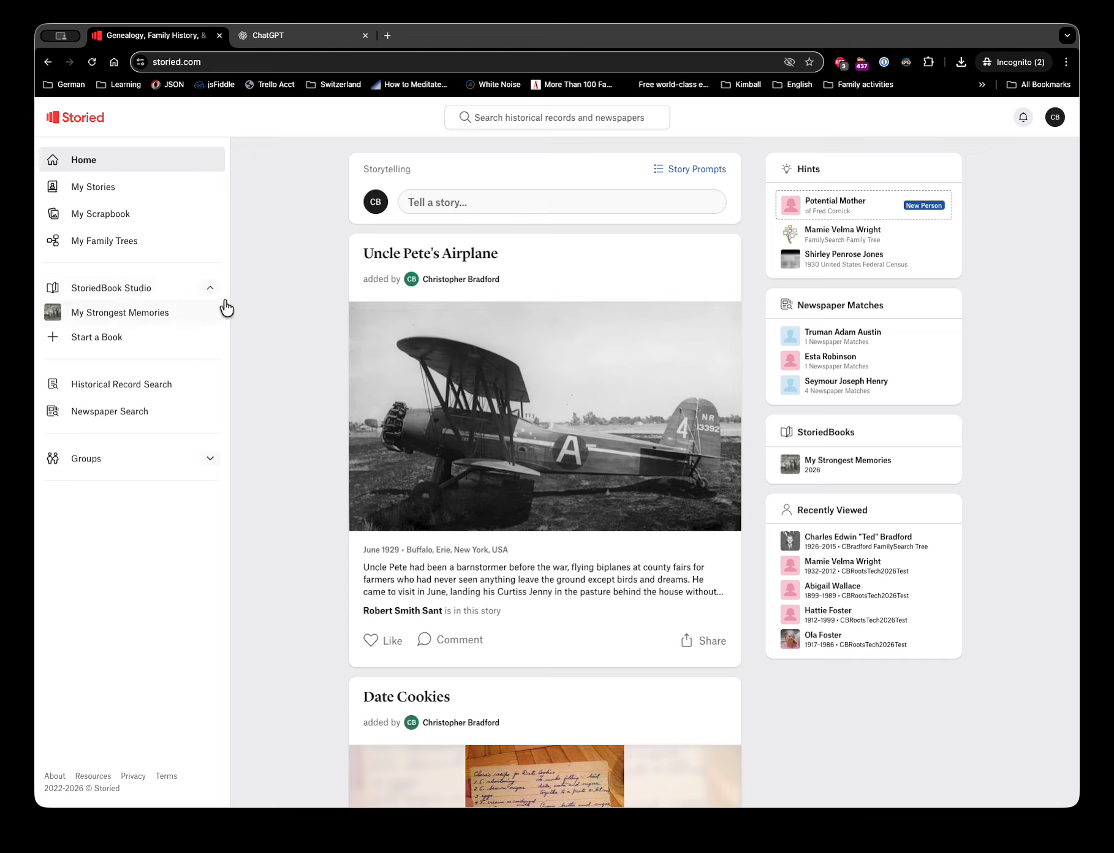
pyautogui.click(211, 288)
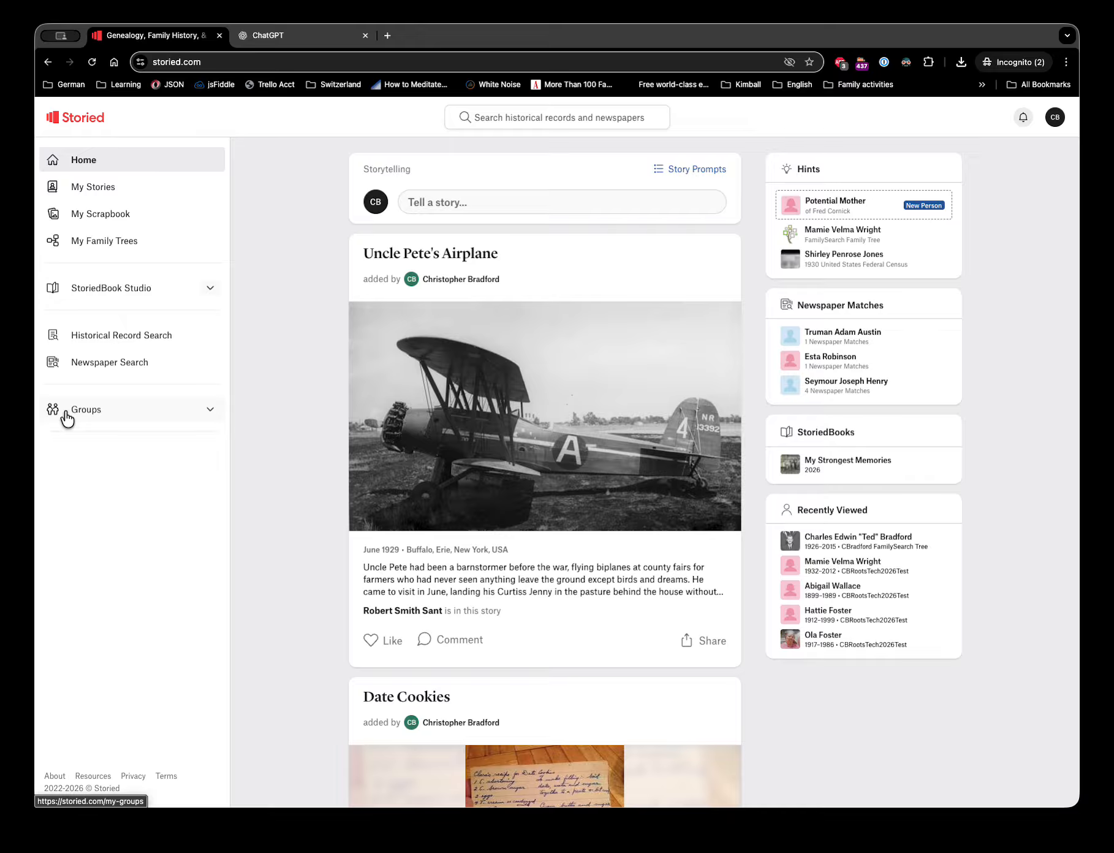
pyautogui.click(210, 409)
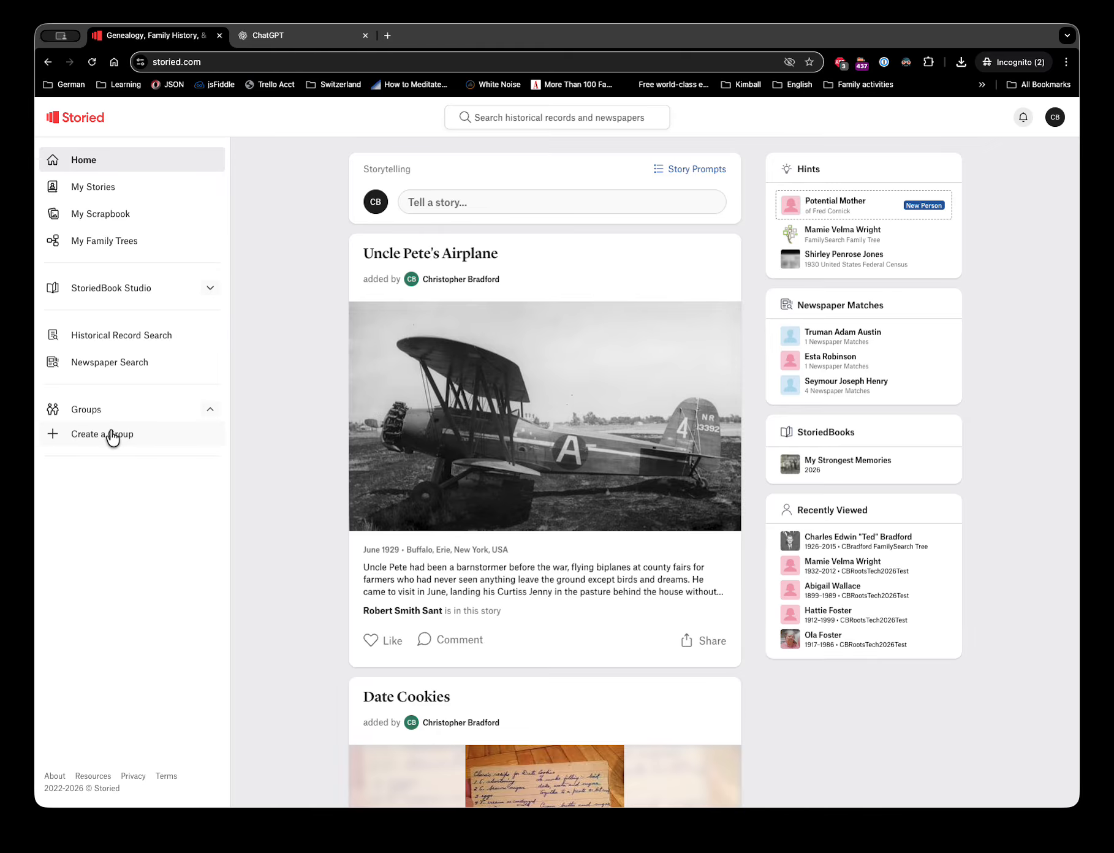
pyautogui.click(111, 435)
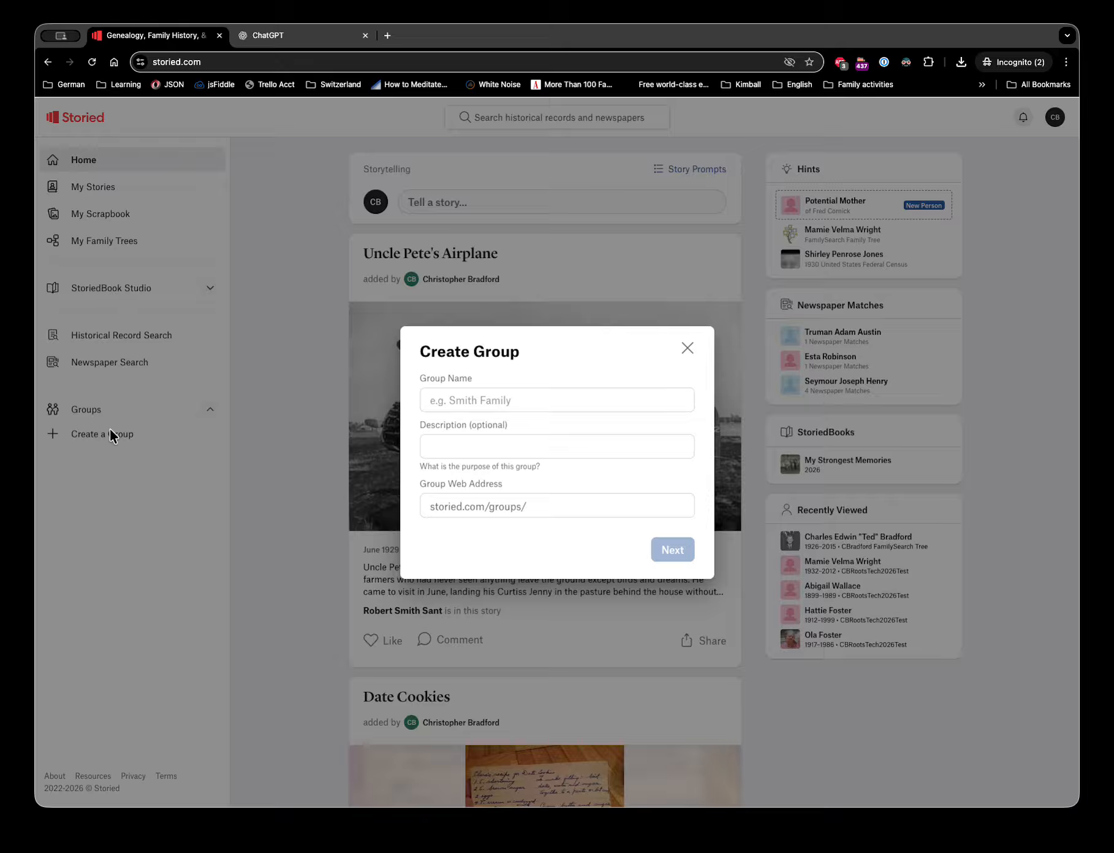
# - Name the group 'Rootstech 2026 Recipe Book' and continue to the Share Tree step
pyautogui.click(460, 403)
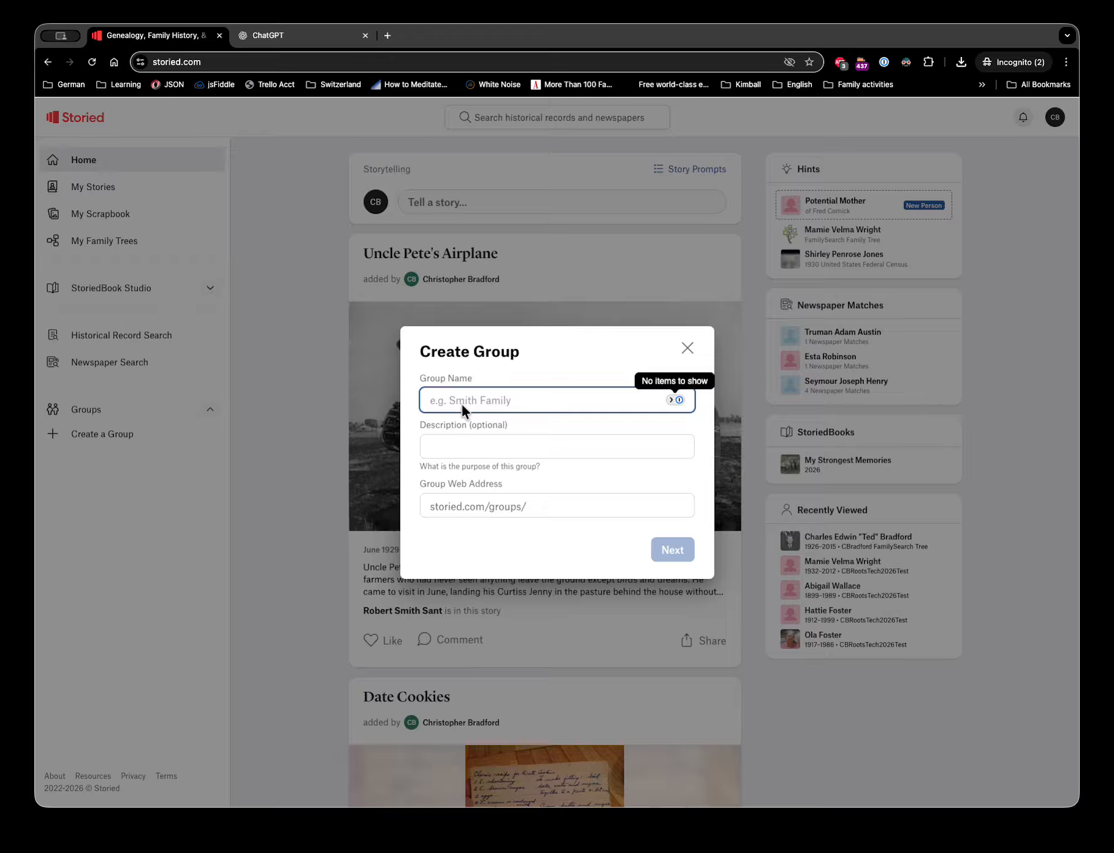
pyautogui.write('Roo')
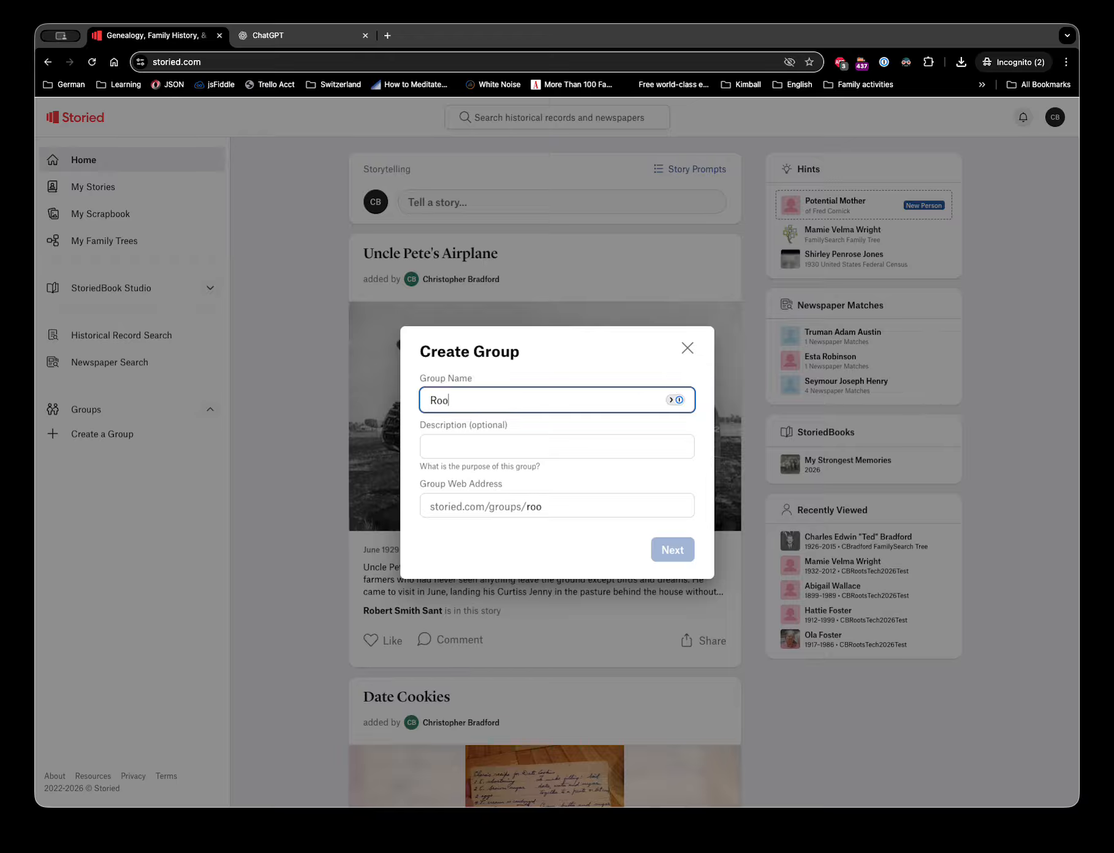
pyautogui.write('tstech 202')
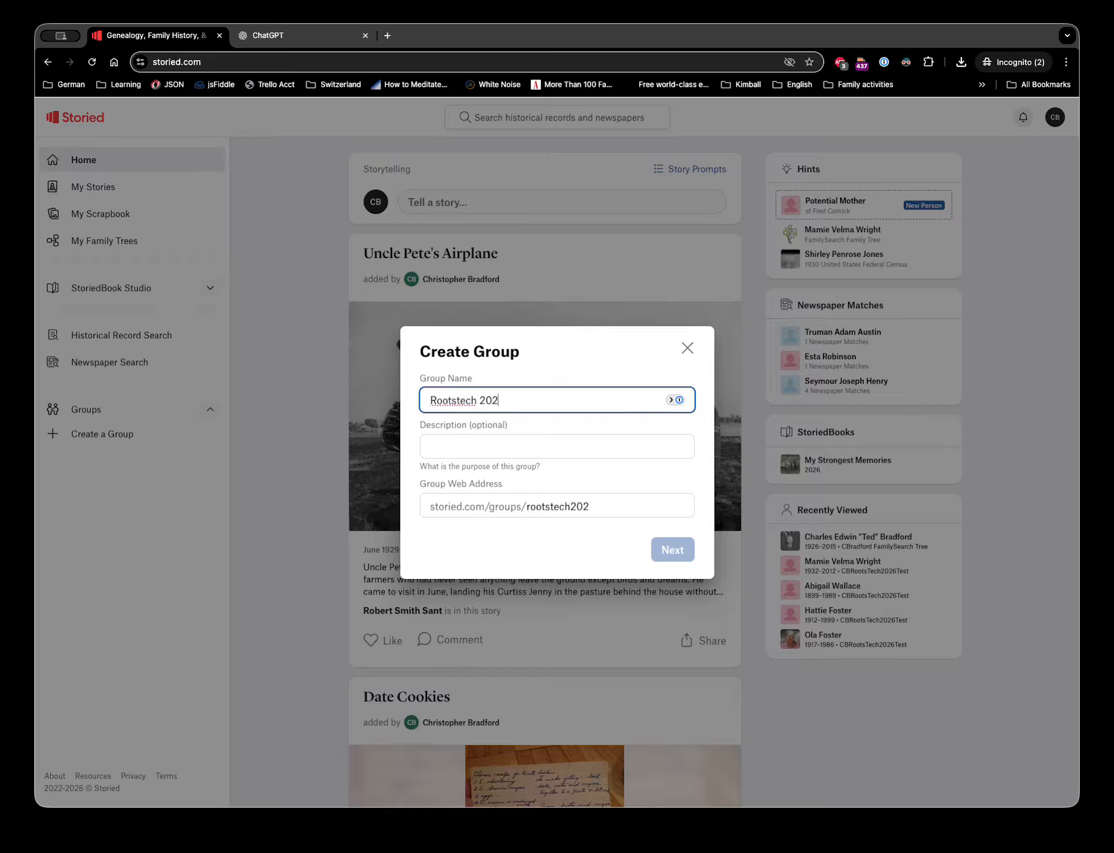
pyautogui.write('6 Recipe Book')
pyautogui.press('Tab')
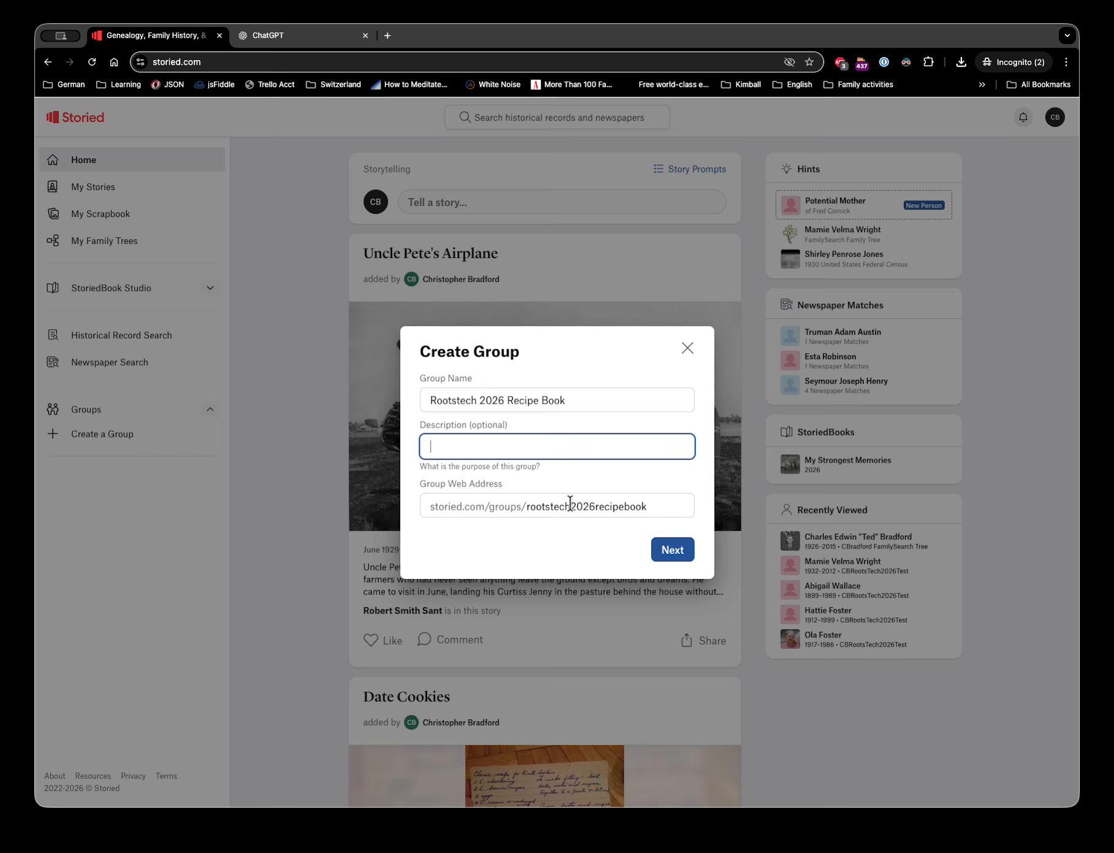
pyautogui.click(675, 550)
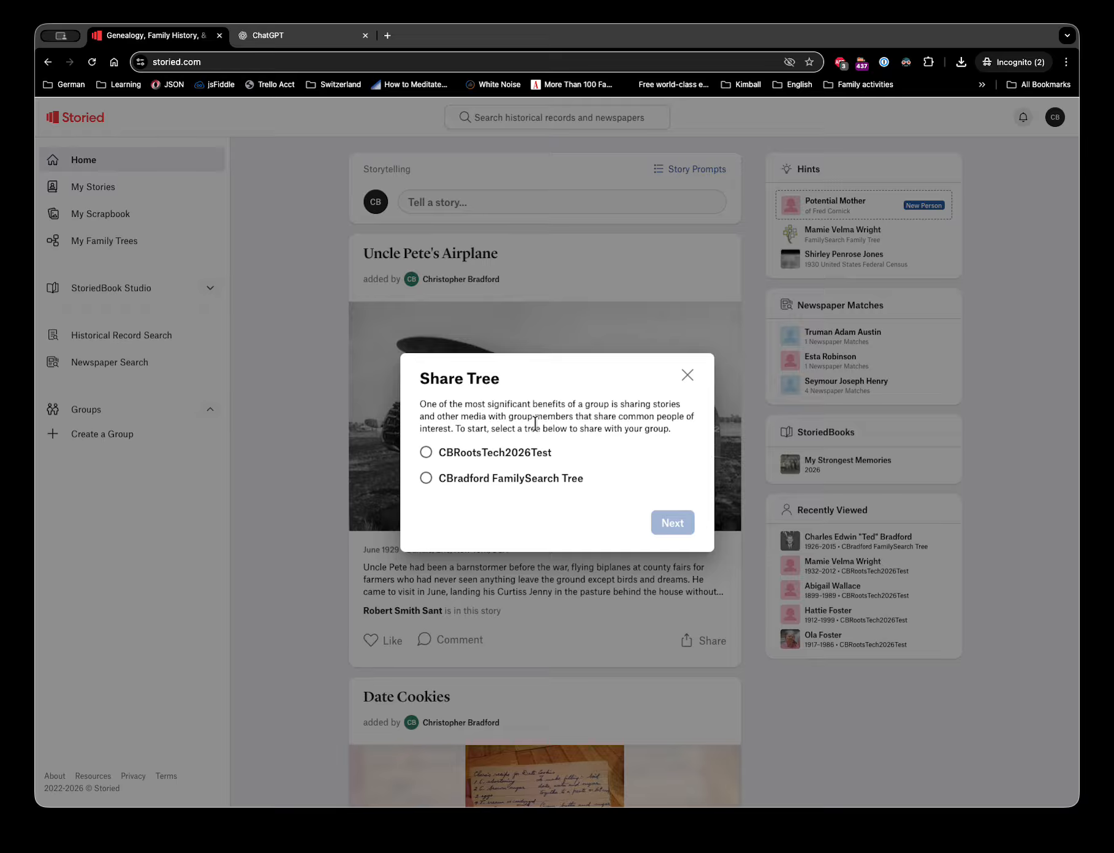
# - Share the CBRootsTech2026Test tree and continue to the Add people step
pyautogui.click(426, 453)
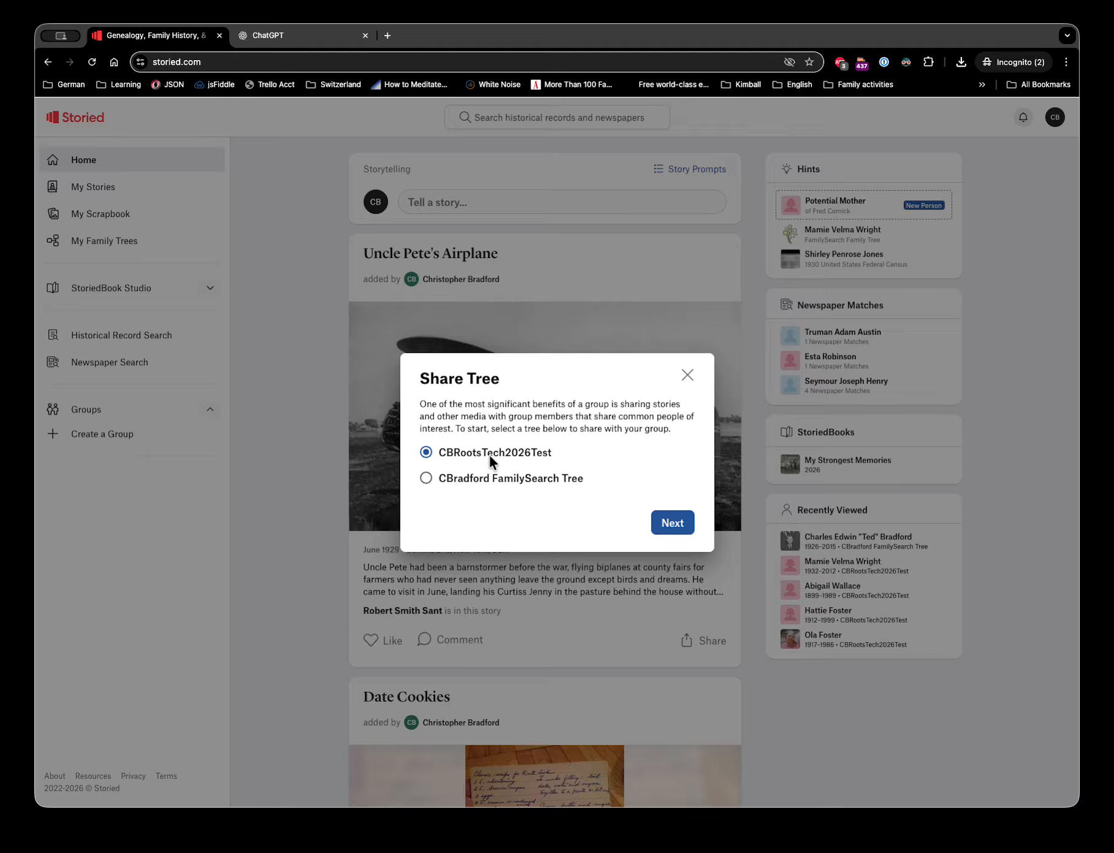
pyautogui.click(672, 523)
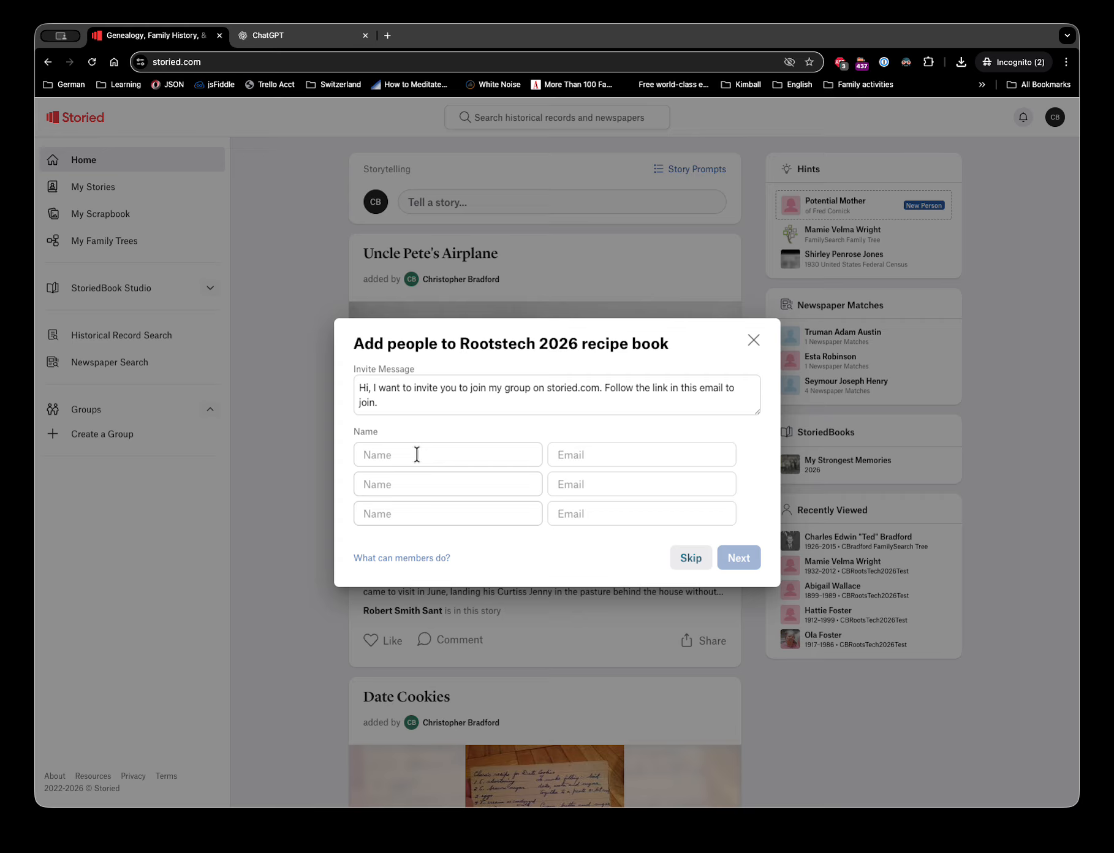
# - Replace the invite message with 'Come join in the fun of gathering our favorite recipes for RootsTech!'
pyautogui.moveTo(379, 403); pyautogui.dragTo(350, 387)
pyautogui.click(400, 388)
pyautogui.click(516, 388)
pyautogui.tripleClick(367, 391)
pyautogui.write('Come ')
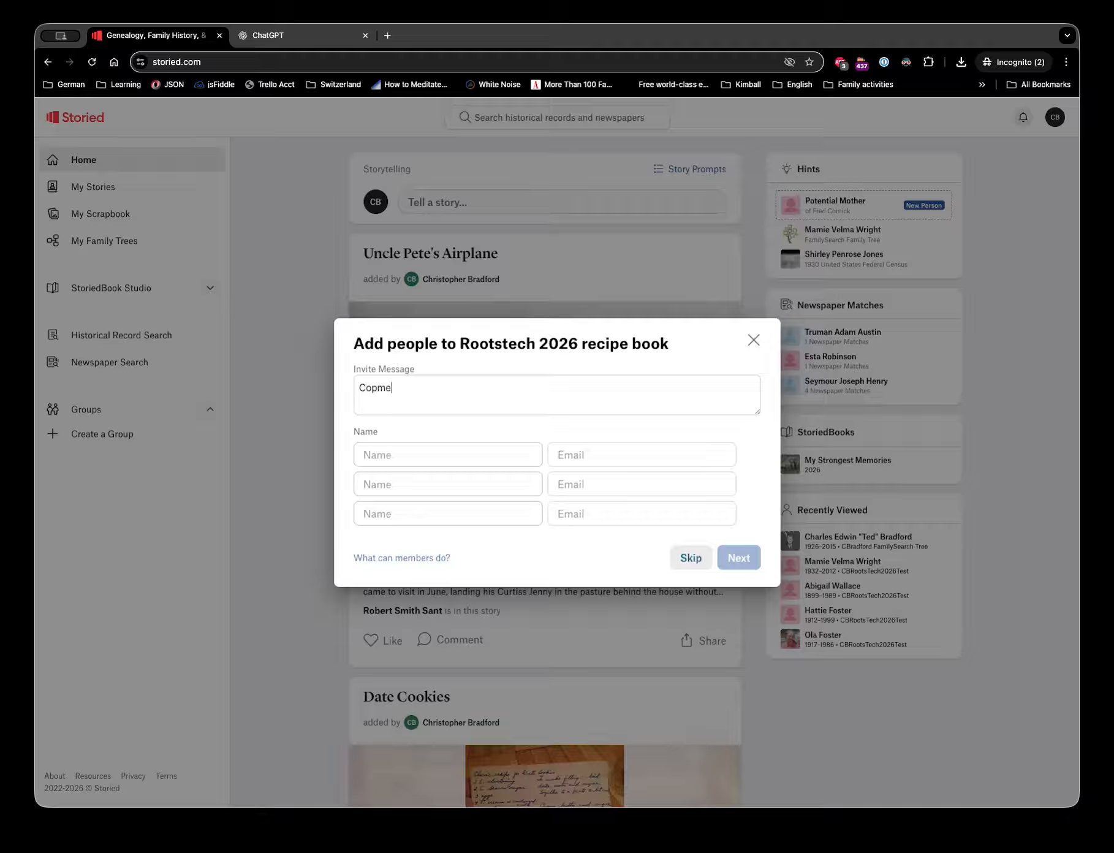
pyautogui.write('join in teh')
pyautogui.write(' f')
pyautogui.press('BackSpace')
pyautogui.press('BackSpace')
pyautogui.press('BackSpace')
pyautogui.press('BackSpace')
pyautogui.press('BackSpace')
pyautogui.write('the fun of gathering our favori')
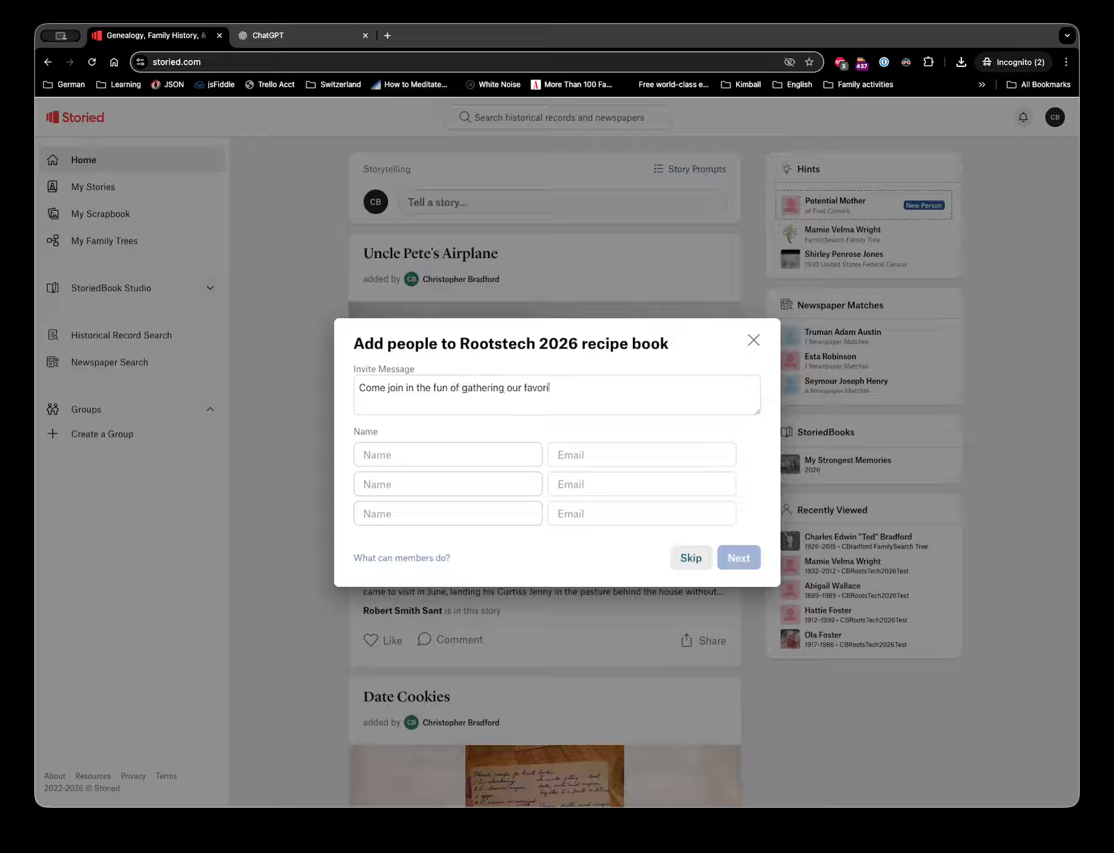
pyautogui.write('te reciptes')
pyautogui.press('BackSpace')
pyautogui.press('BackSpace')
pyautogui.press('BackSpace')
pyautogui.press('BackSpace')
pyautogui.write('es for RootsTech!')
pyautogui.click(394, 457)
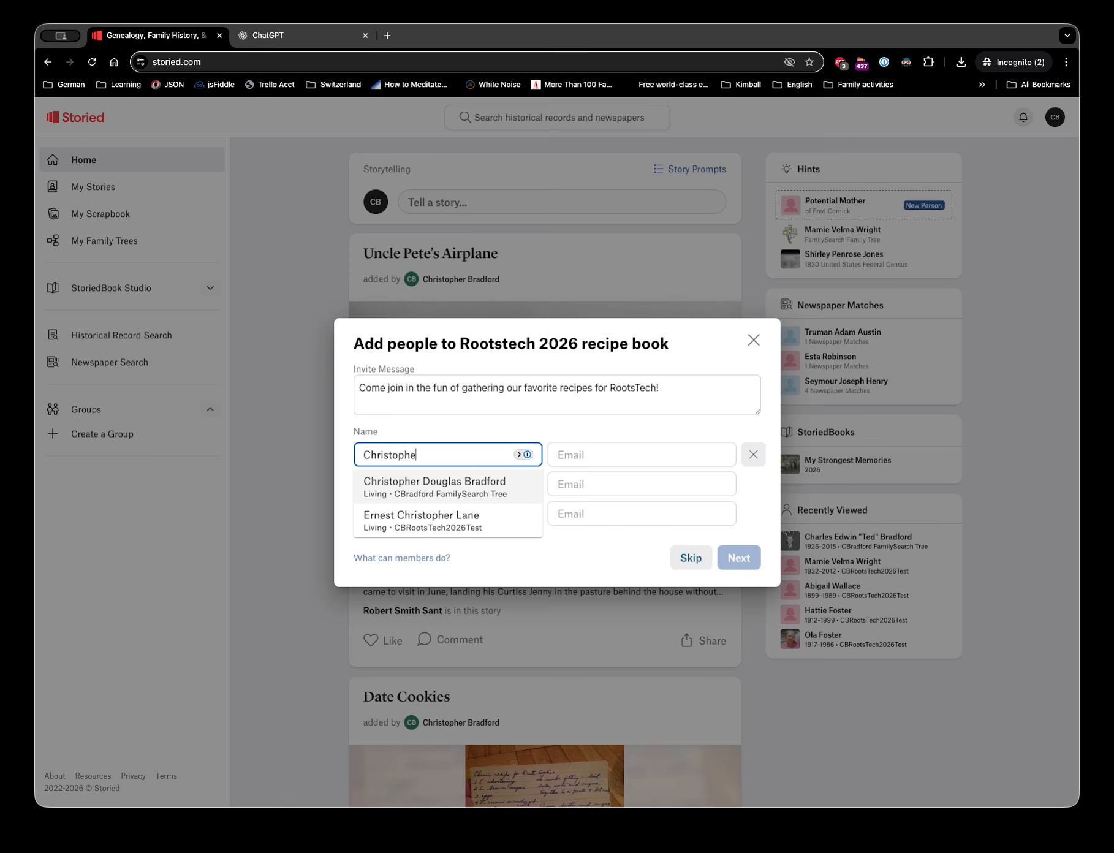
# - Invite one person with their full name and complete e-mail address, then finish creating the group
pyautogui.press('Tab')
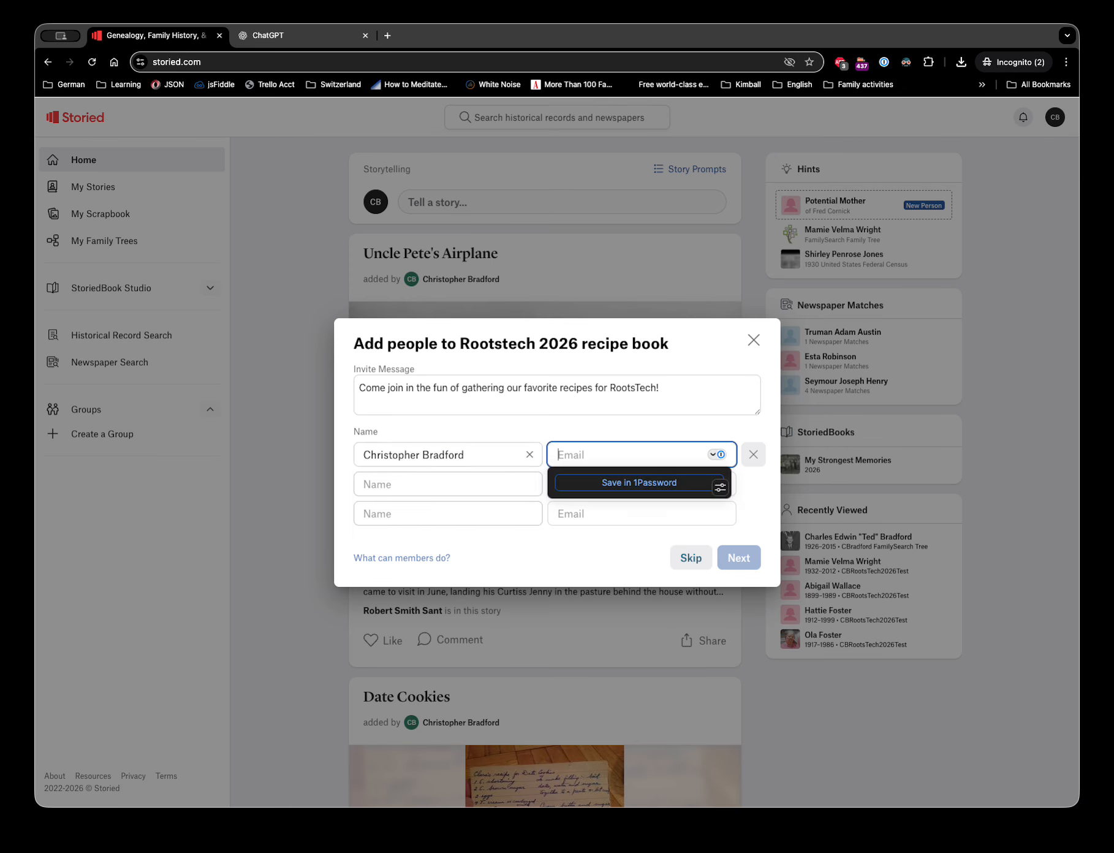
pyautogui.press('Tab')
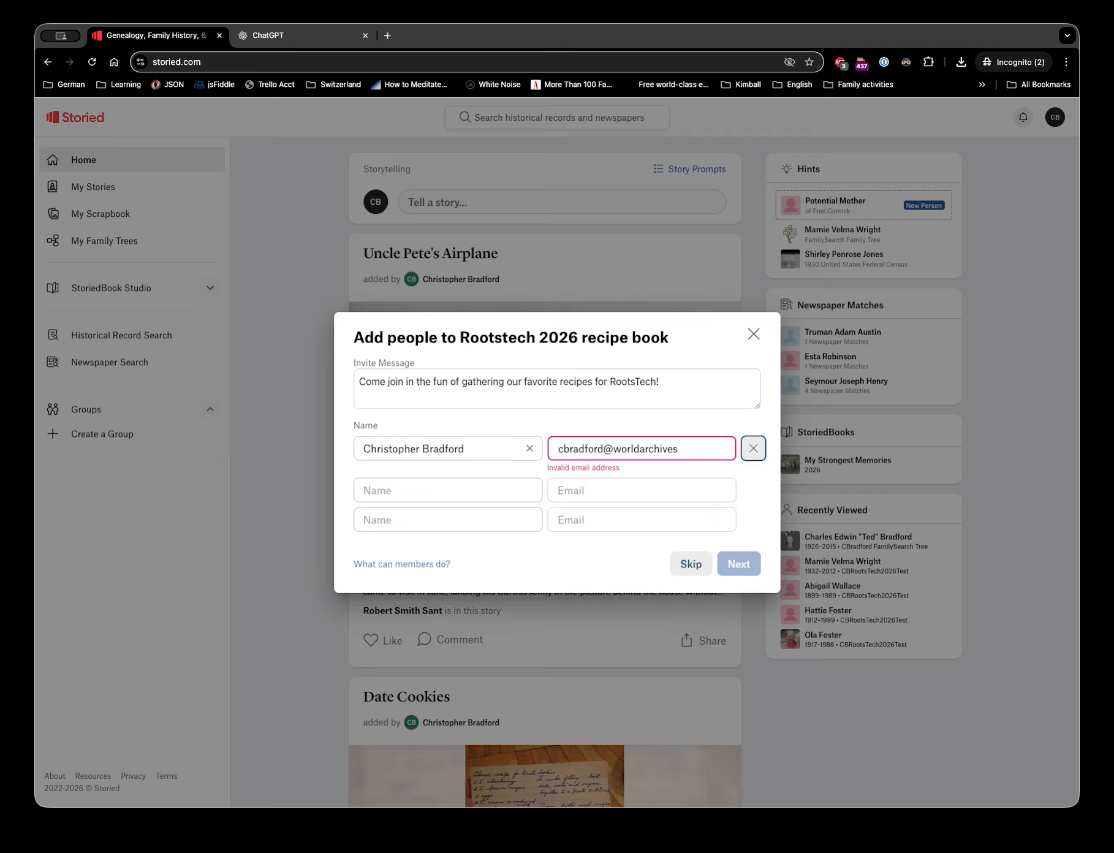
pyautogui.click(631, 453)
pyautogui.click(679, 453)
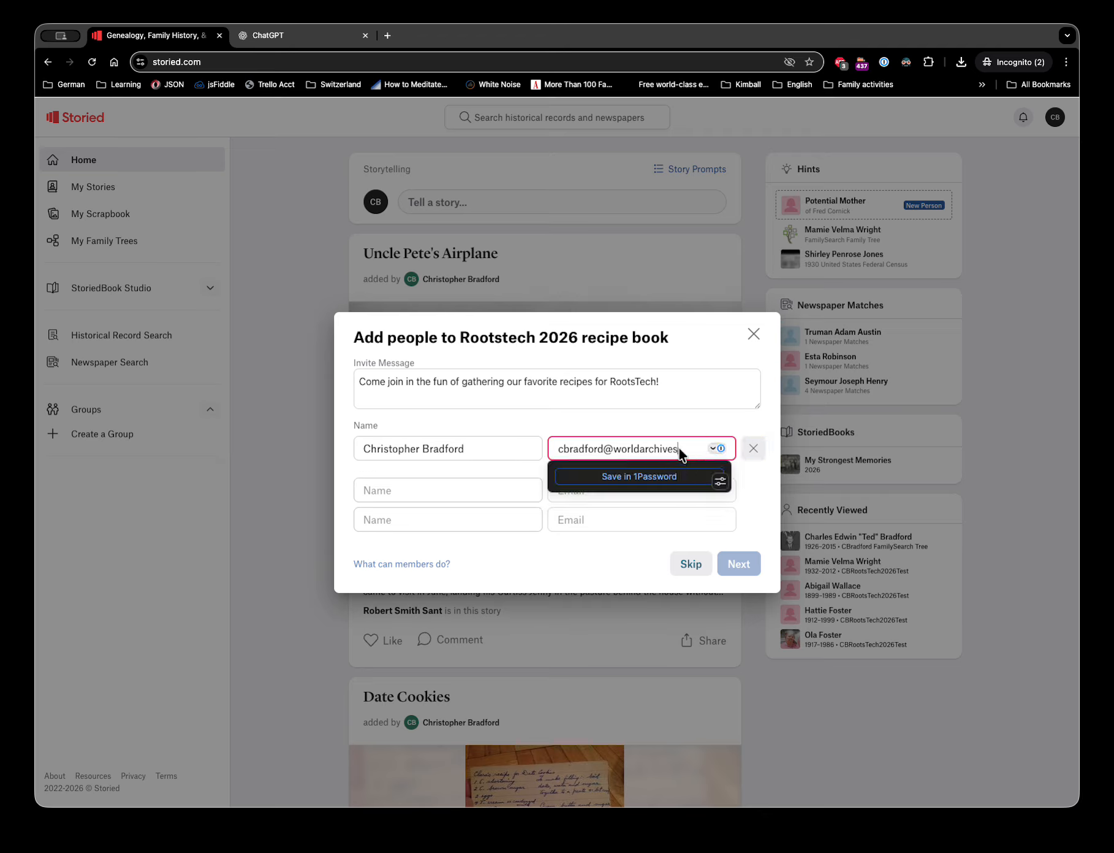
pyautogui.press('Tab')
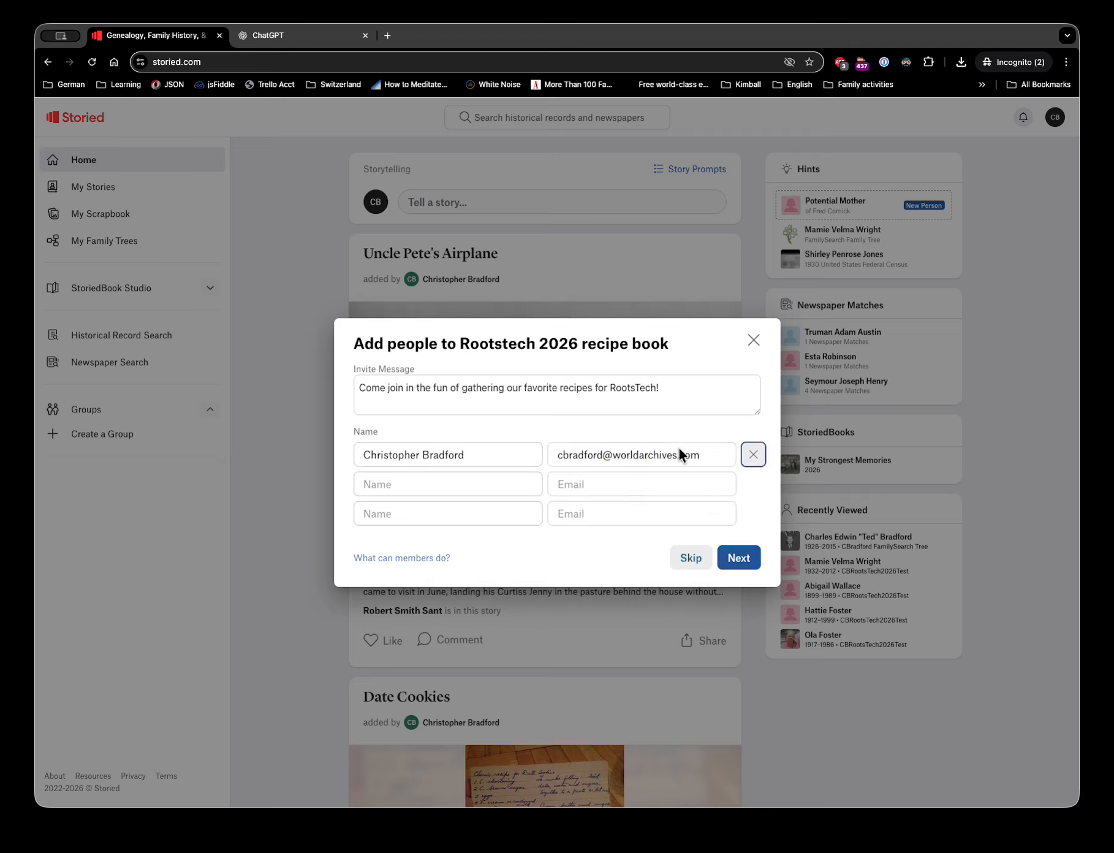
pyautogui.click(737, 559)
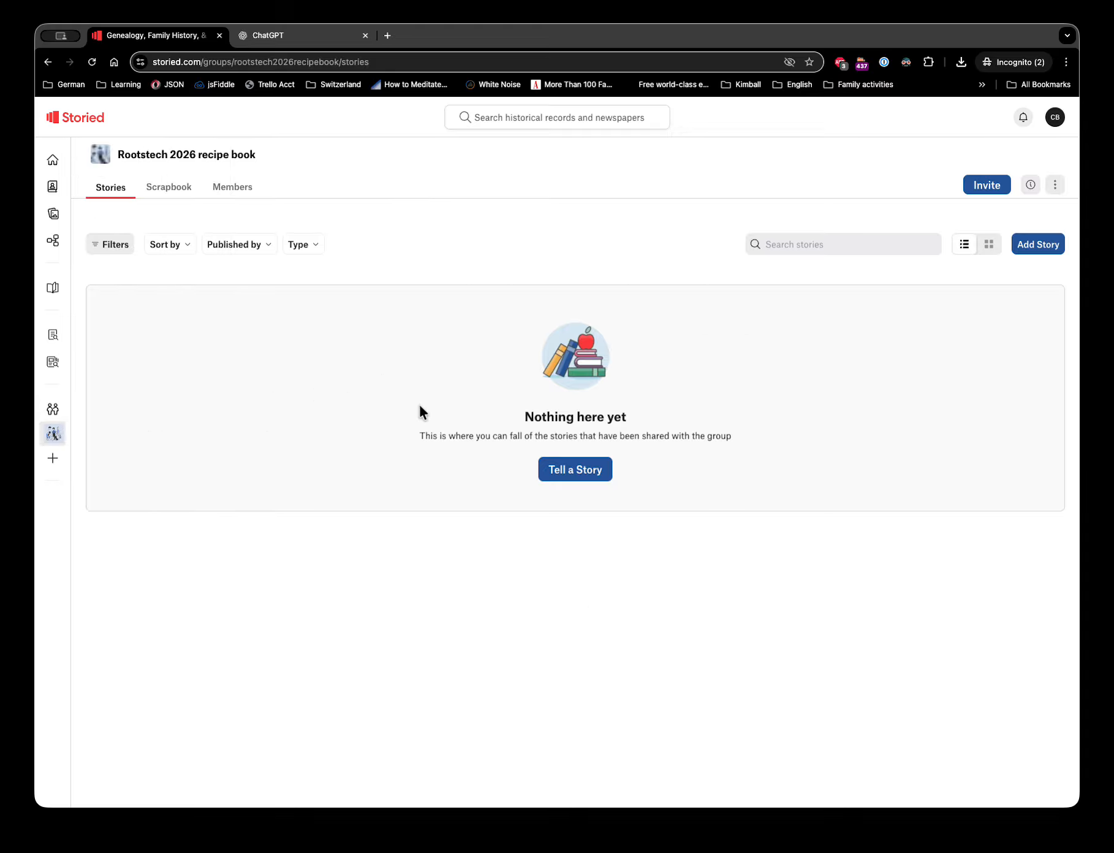
# - Check the invitee is pending under Members, then start adding a story from the Stories tab
pyautogui.click(229, 189)
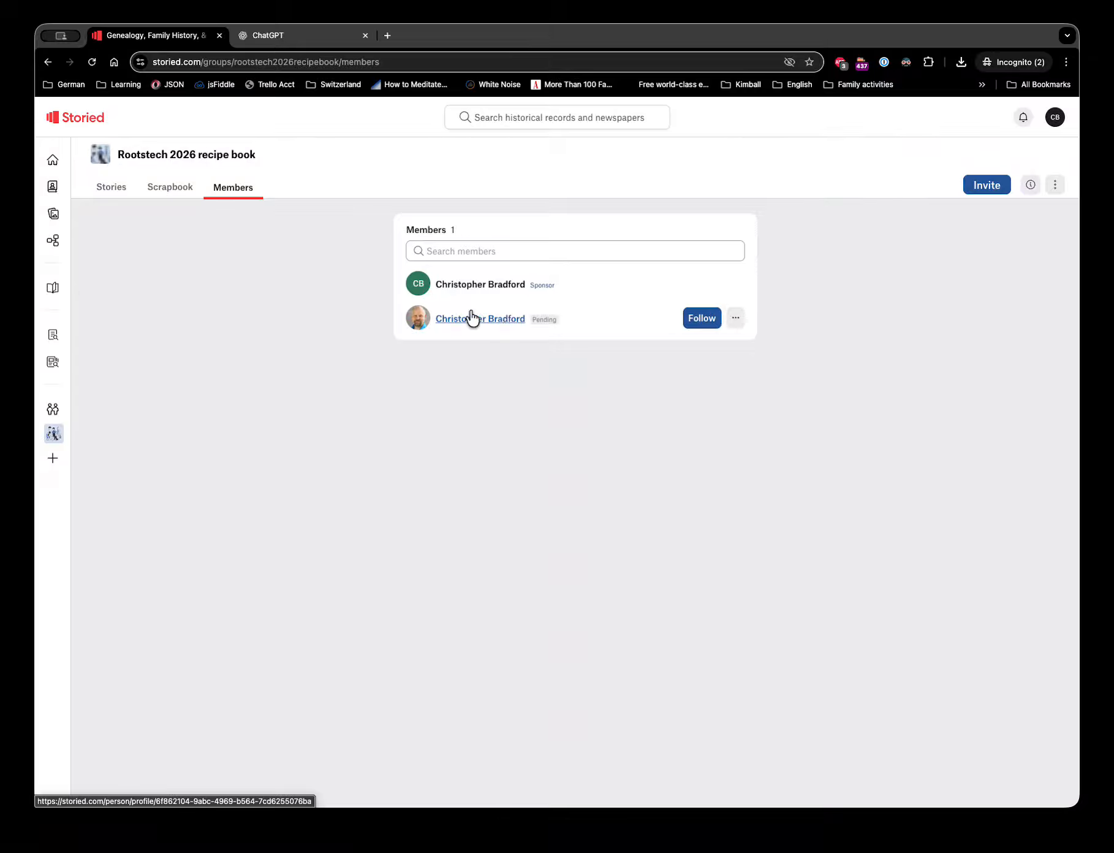
pyautogui.click(118, 189)
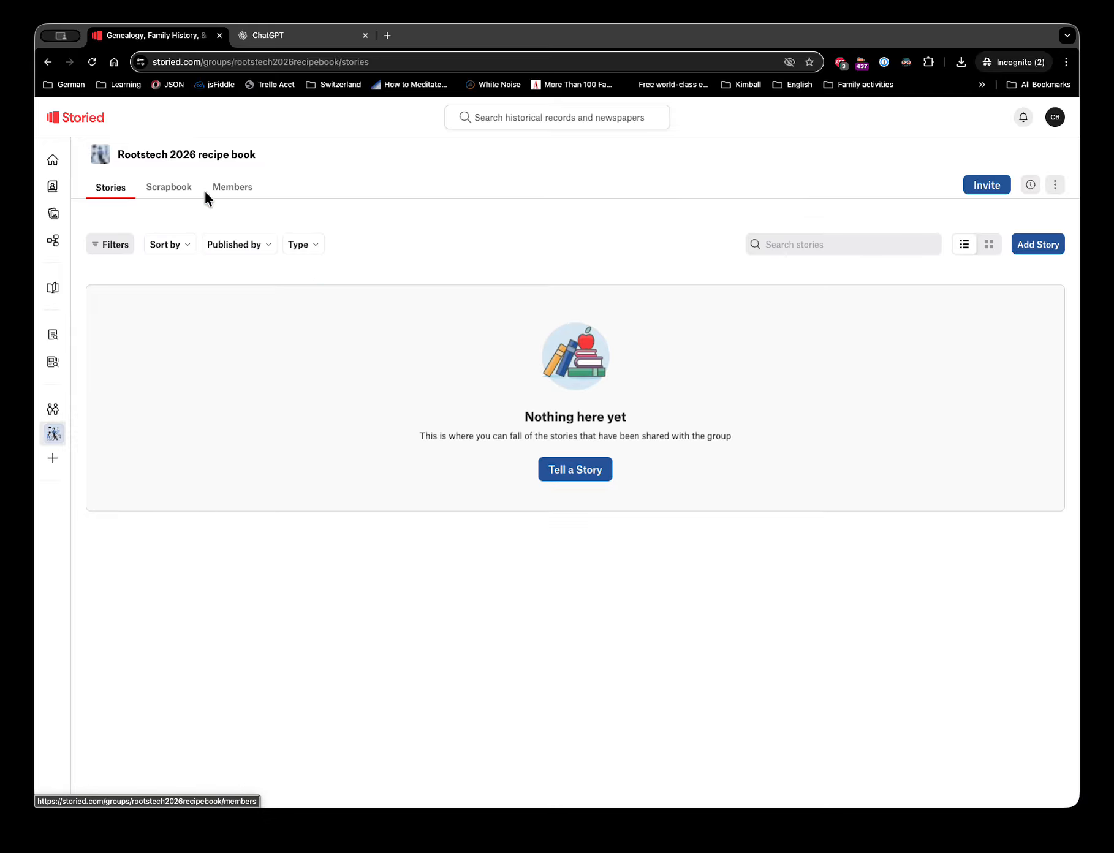
pyautogui.moveTo(194, 209)
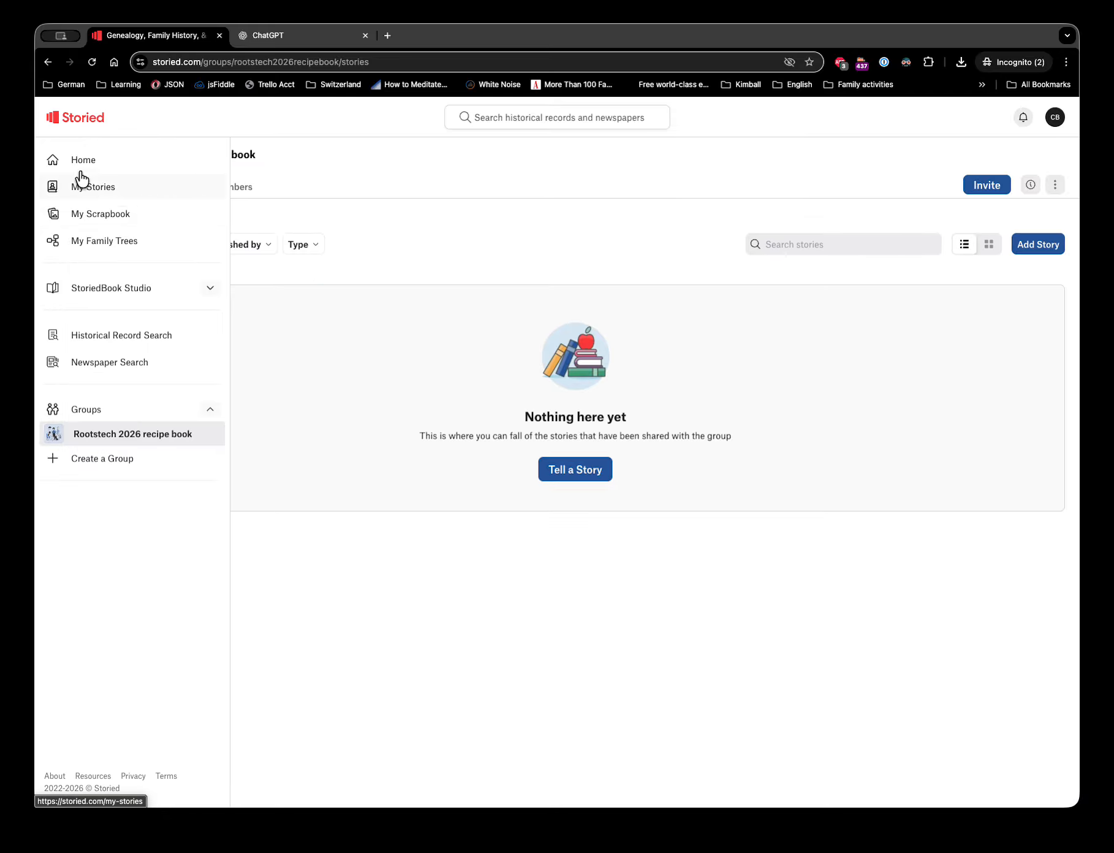
pyautogui.click(1031, 245)
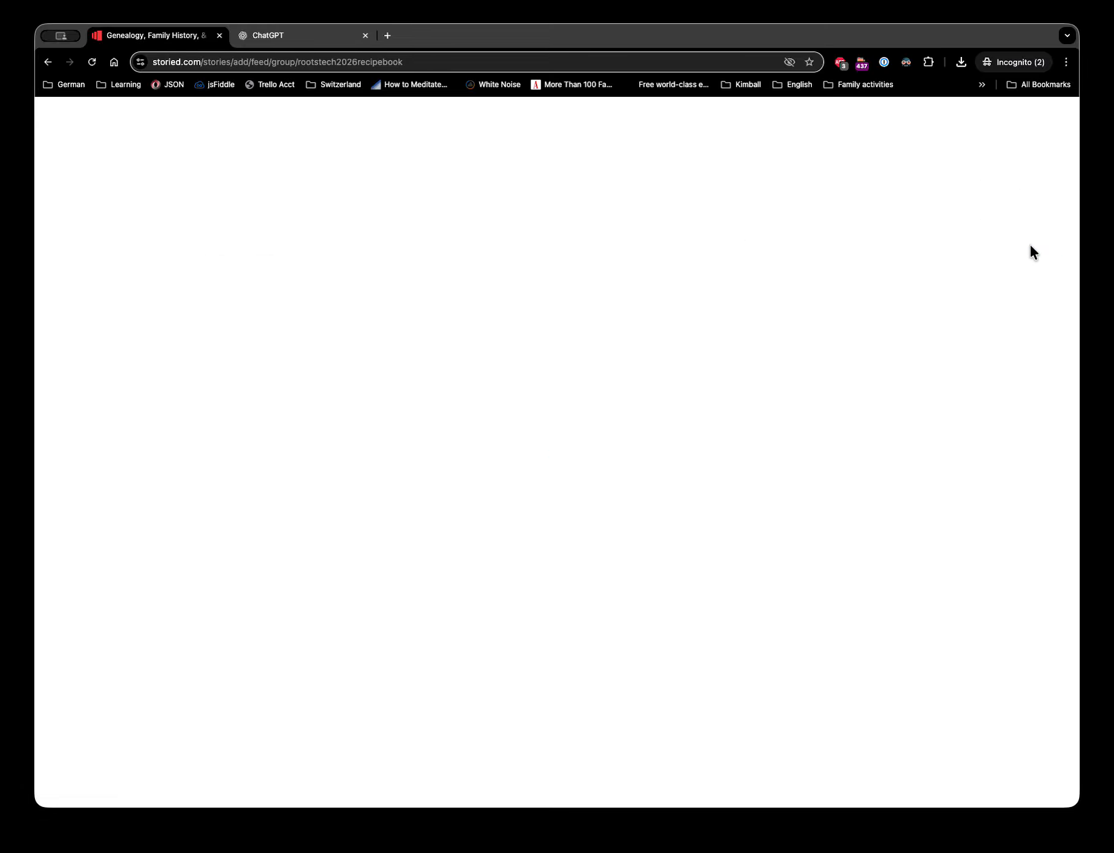
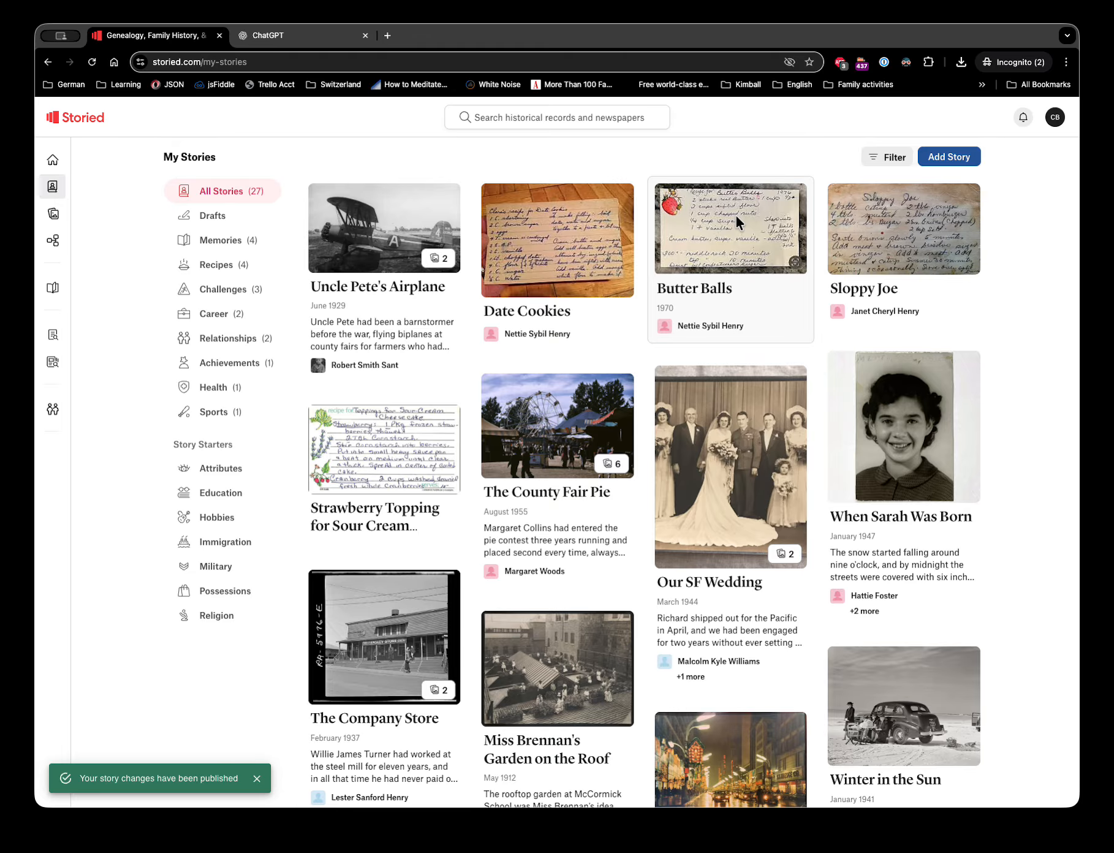
# - Edit the Butter Balls story and publish it to the Rootstech 2026 recipe book group
pyautogui.click(737, 215)
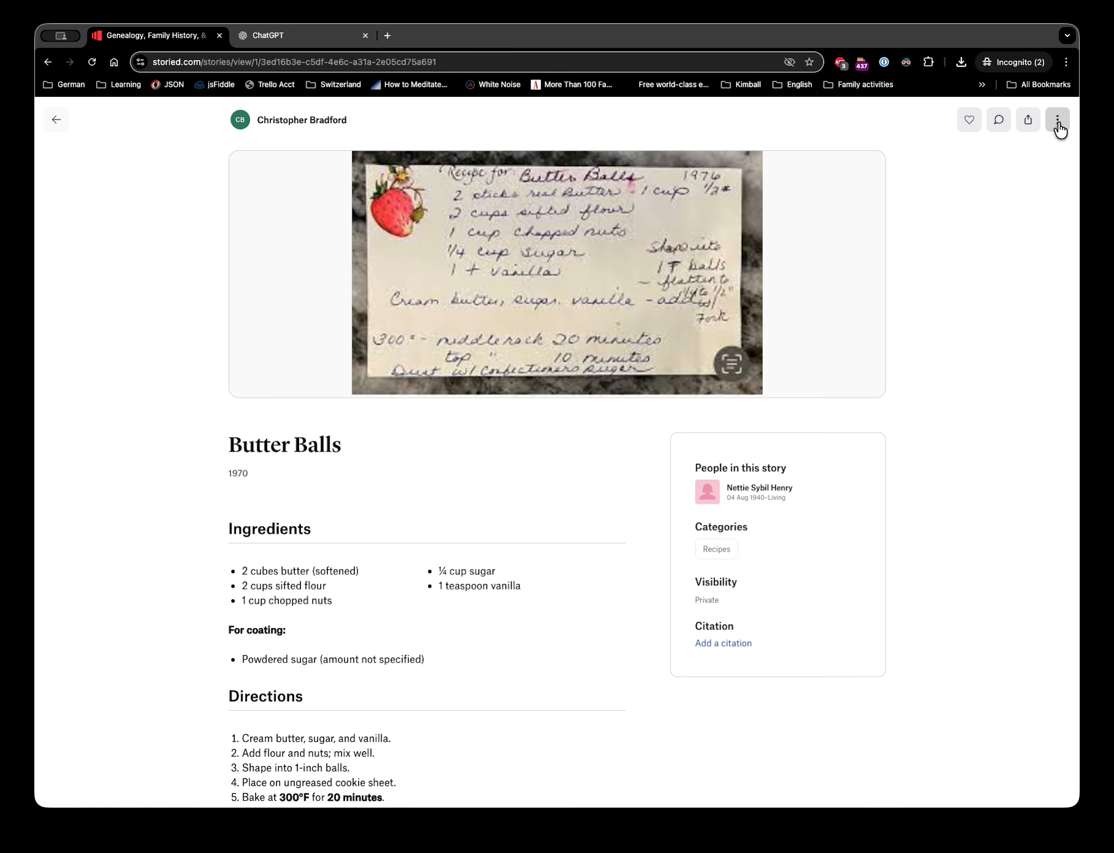
pyautogui.click(1058, 122)
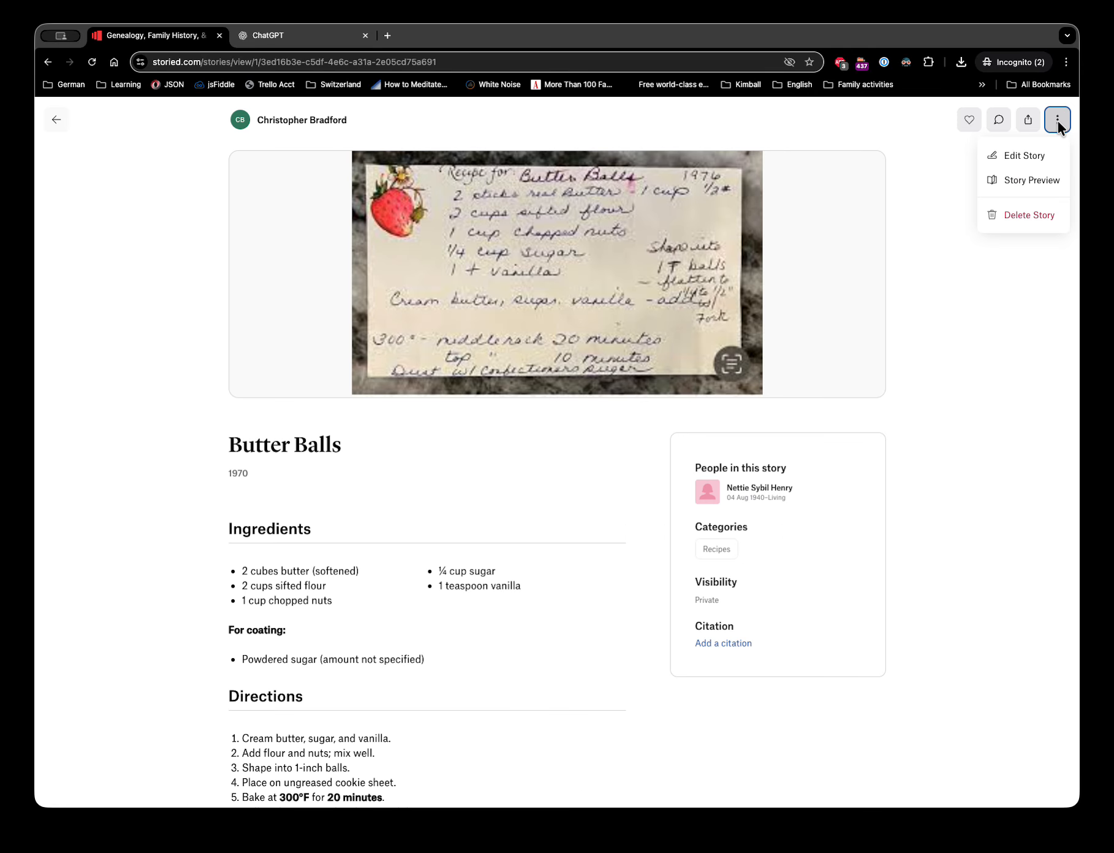
pyautogui.click(1026, 157)
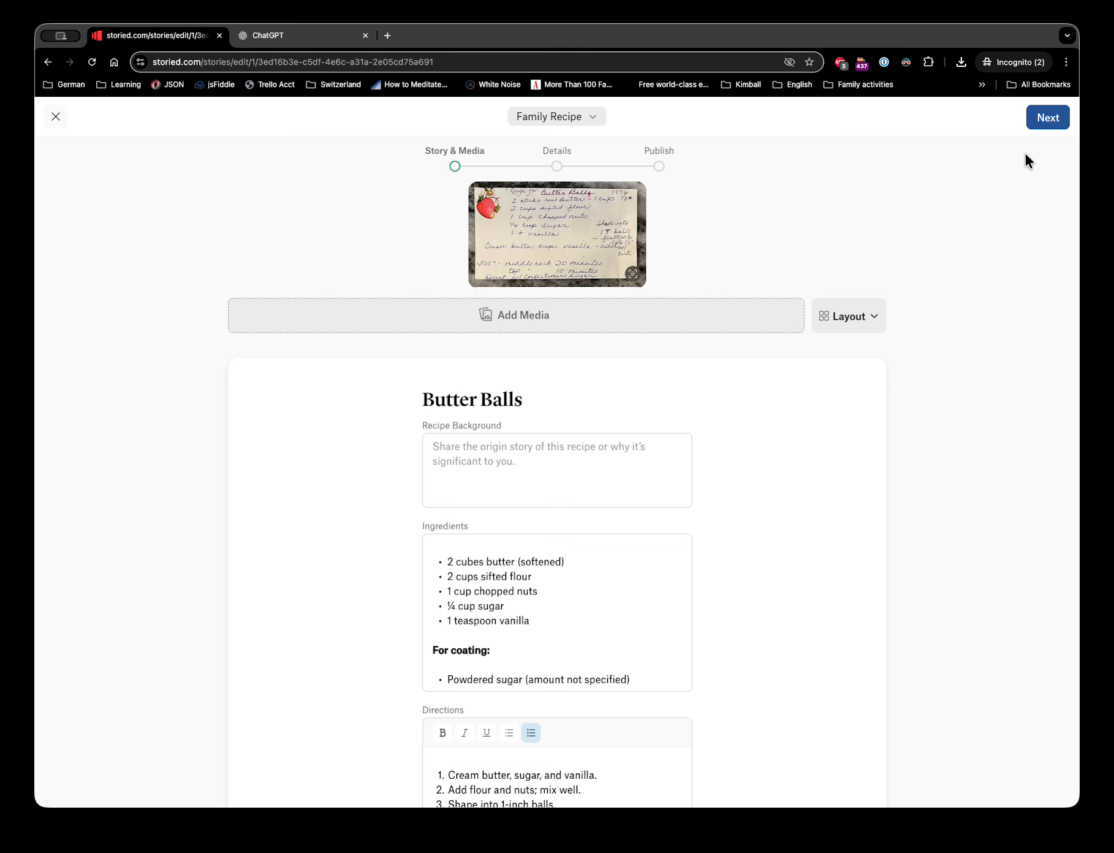
pyautogui.click(1042, 120)
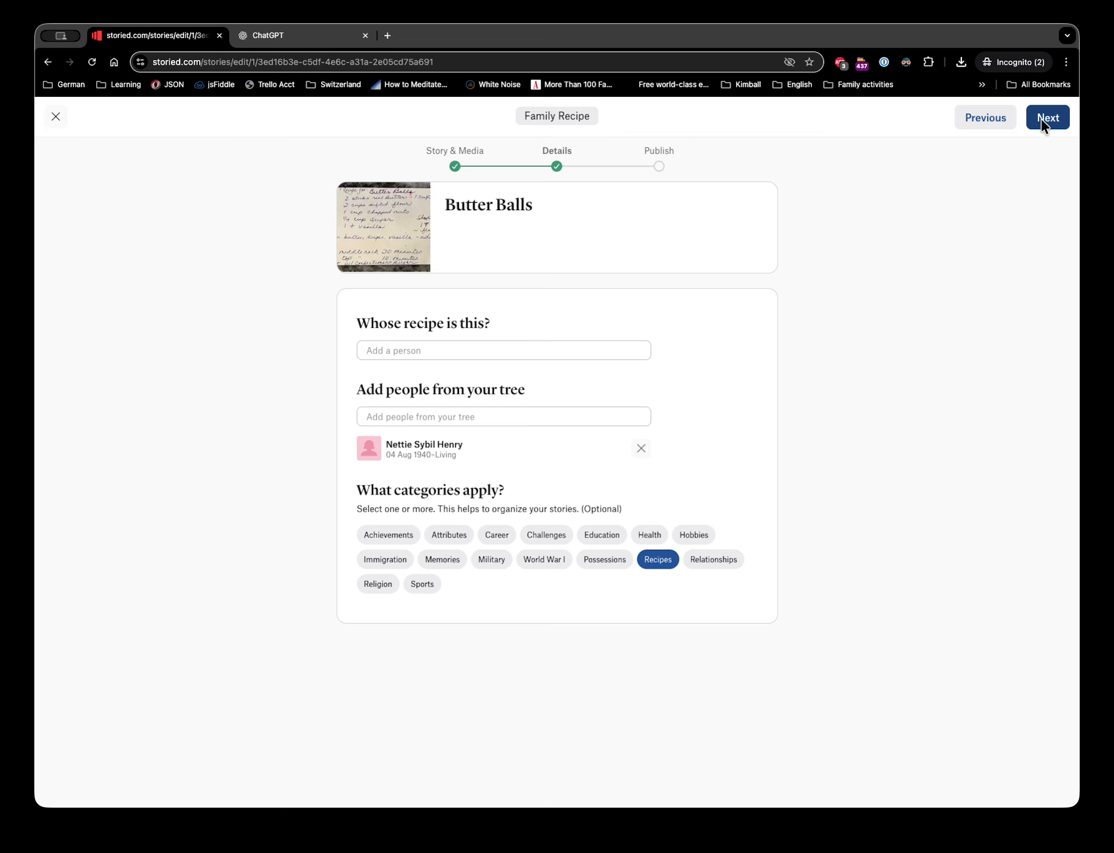
pyautogui.click(1042, 120)
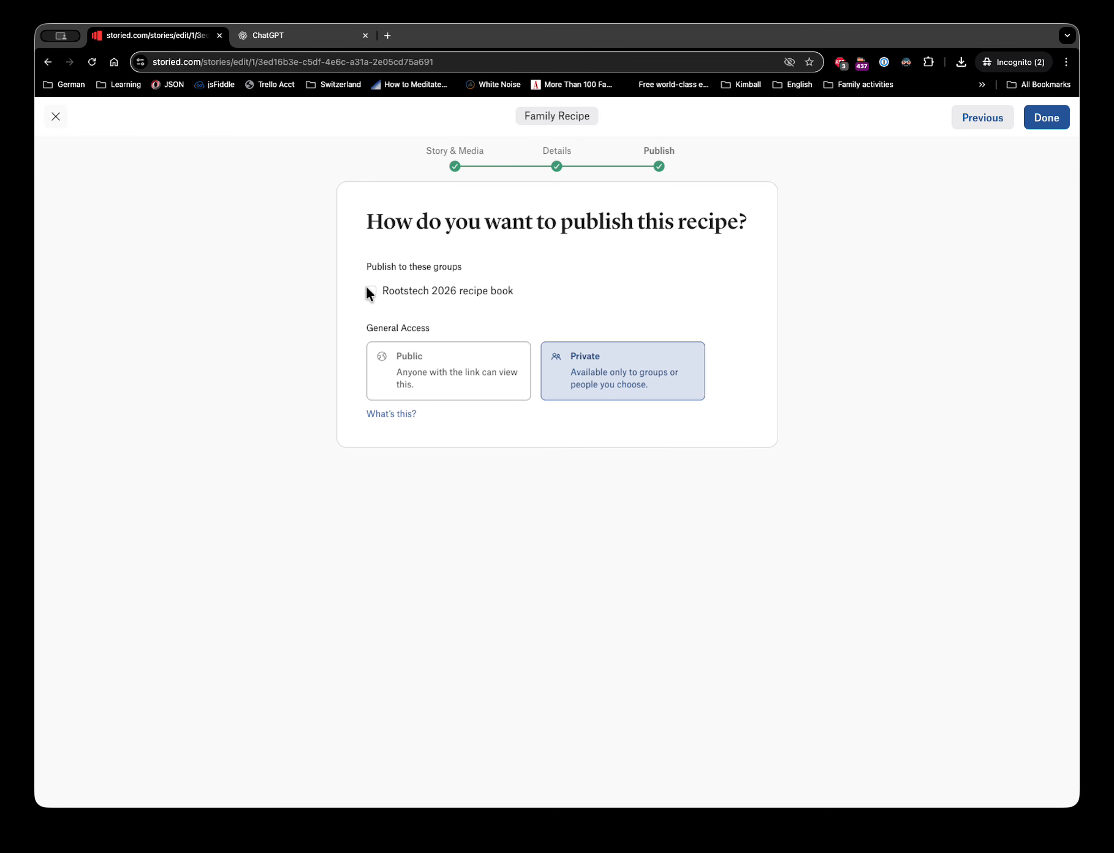
pyautogui.click(370, 292)
pyautogui.click(1043, 120)
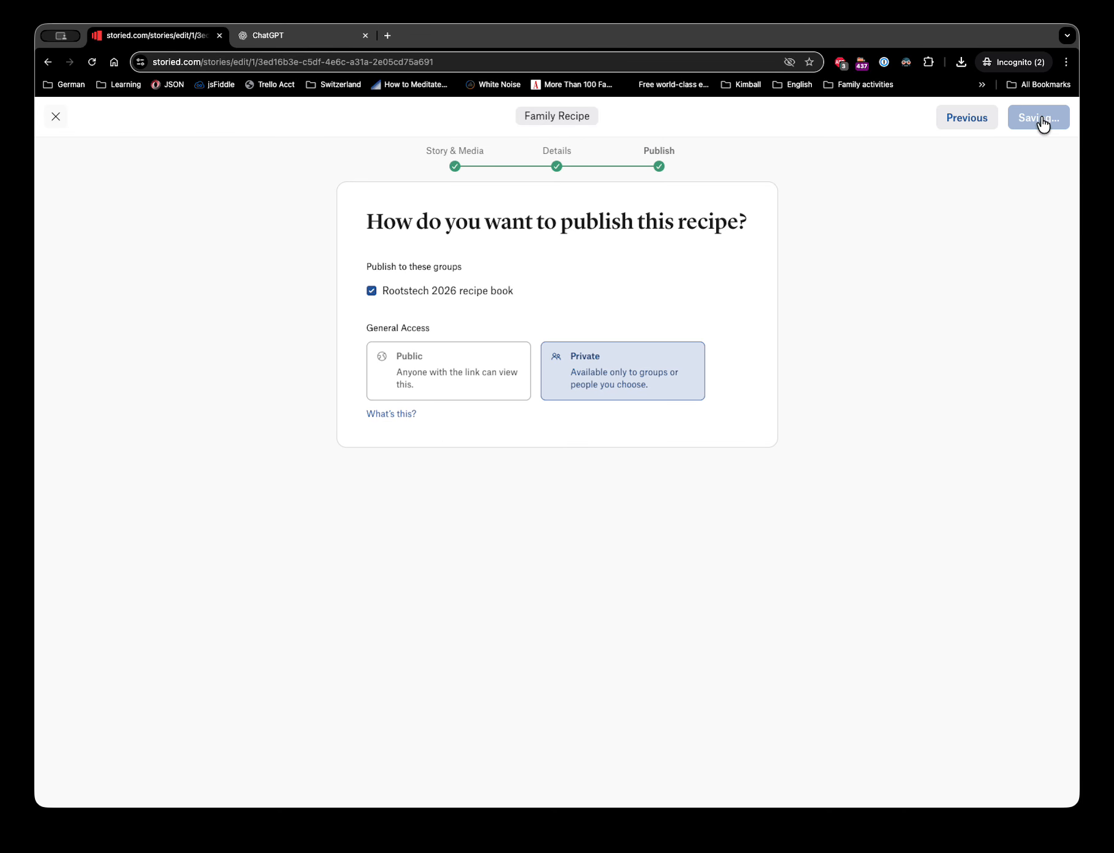
# - Edit the Date Cookies story and publish it to the Rootstech 2026 recipe book group
pyautogui.click(496, 265)
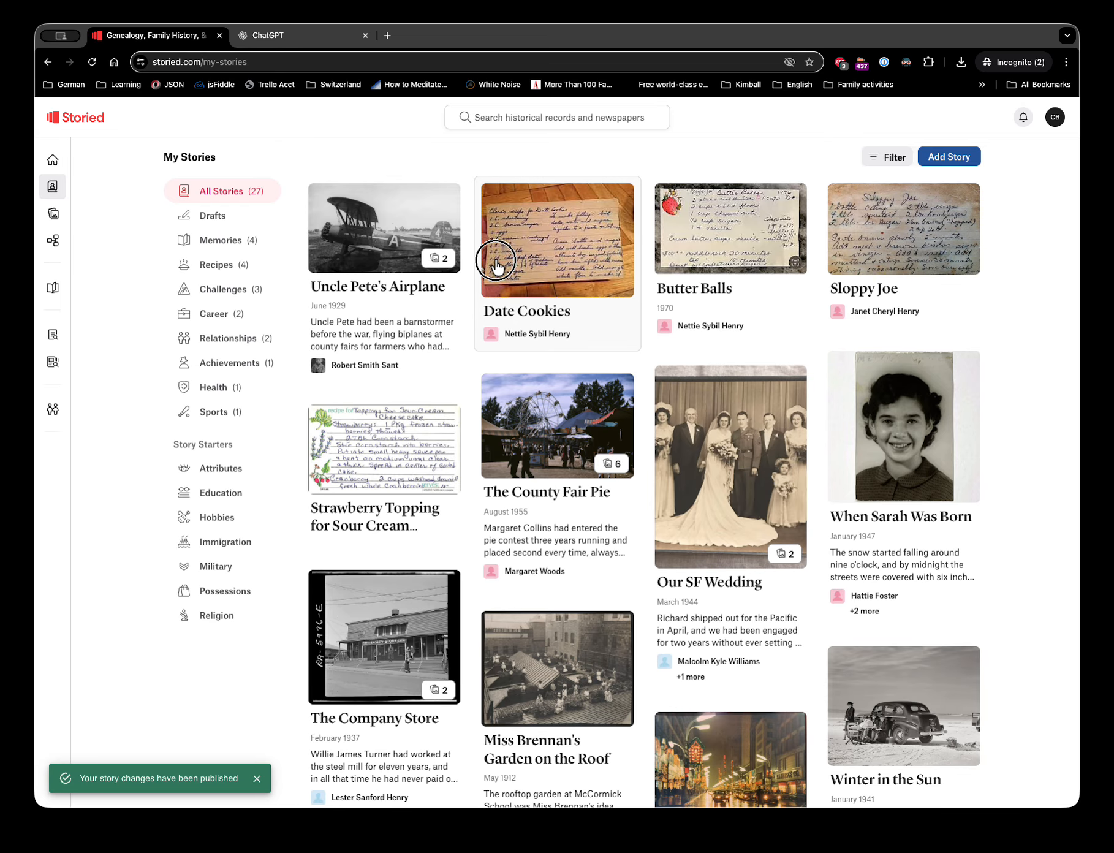
pyautogui.click(530, 253)
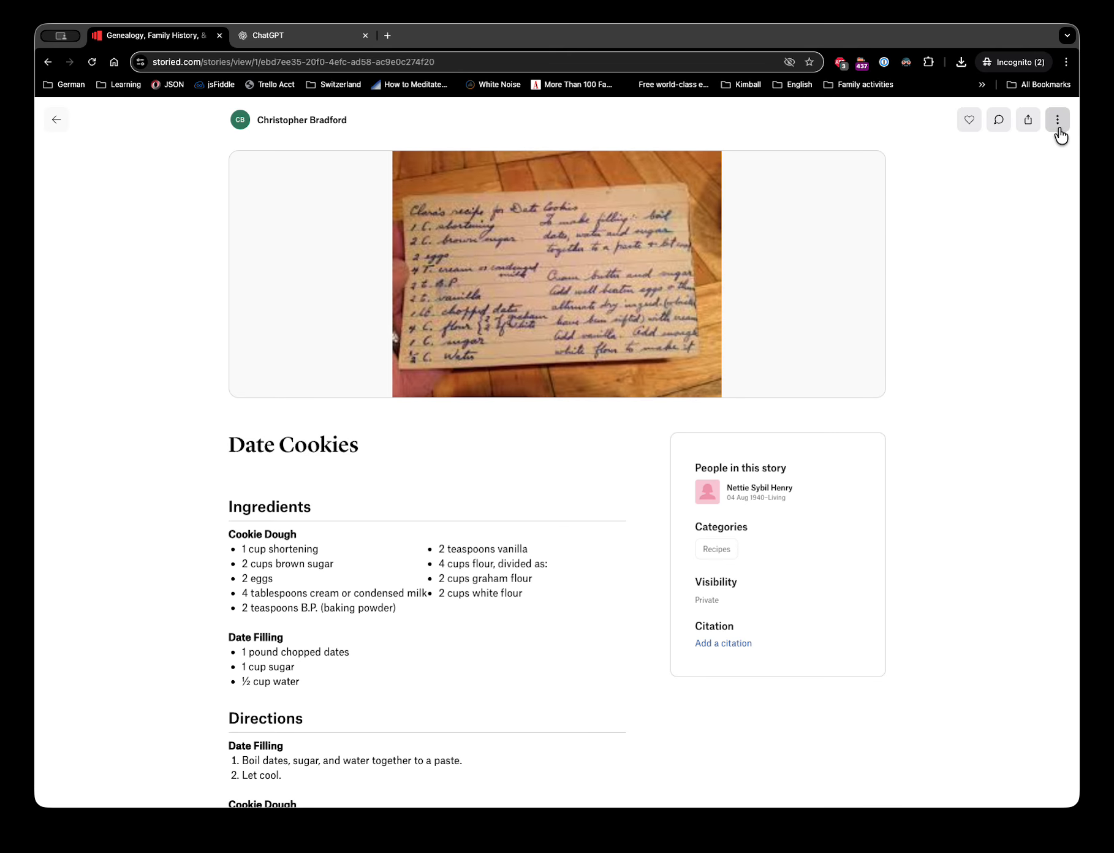
pyautogui.click(1057, 121)
pyautogui.click(1024, 154)
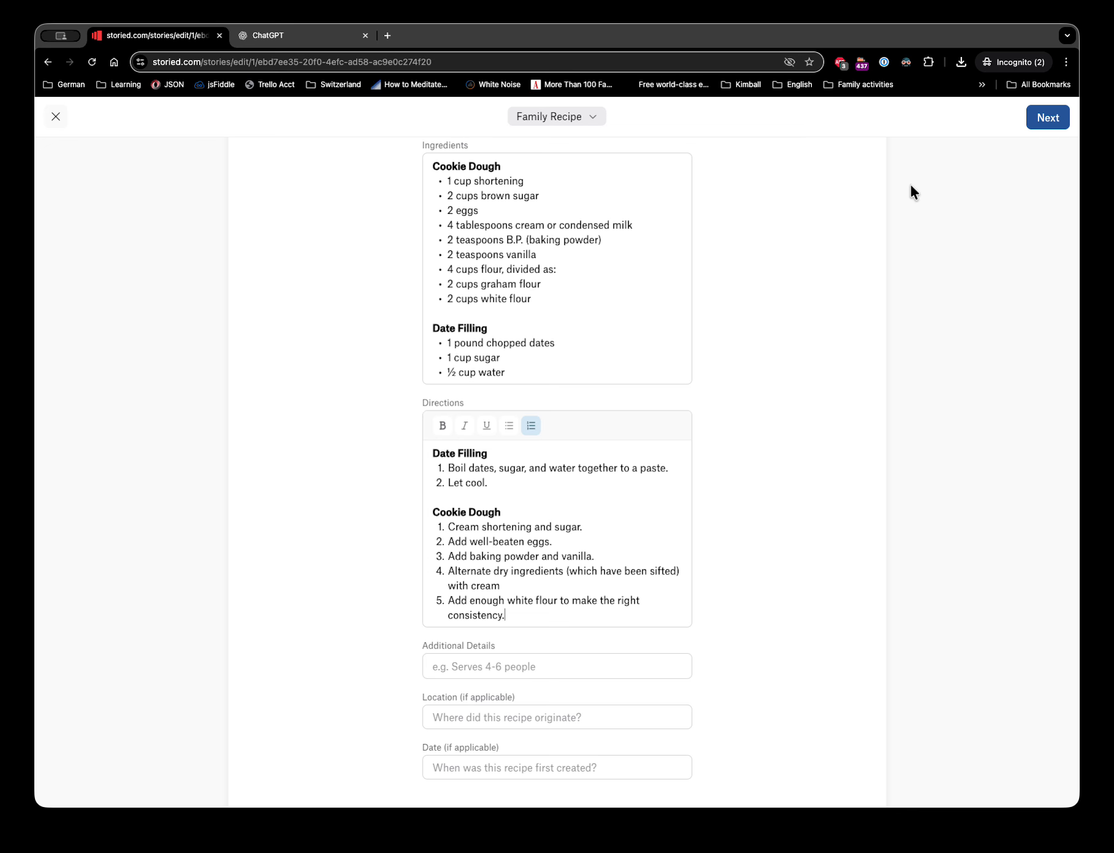
pyautogui.click(1038, 125)
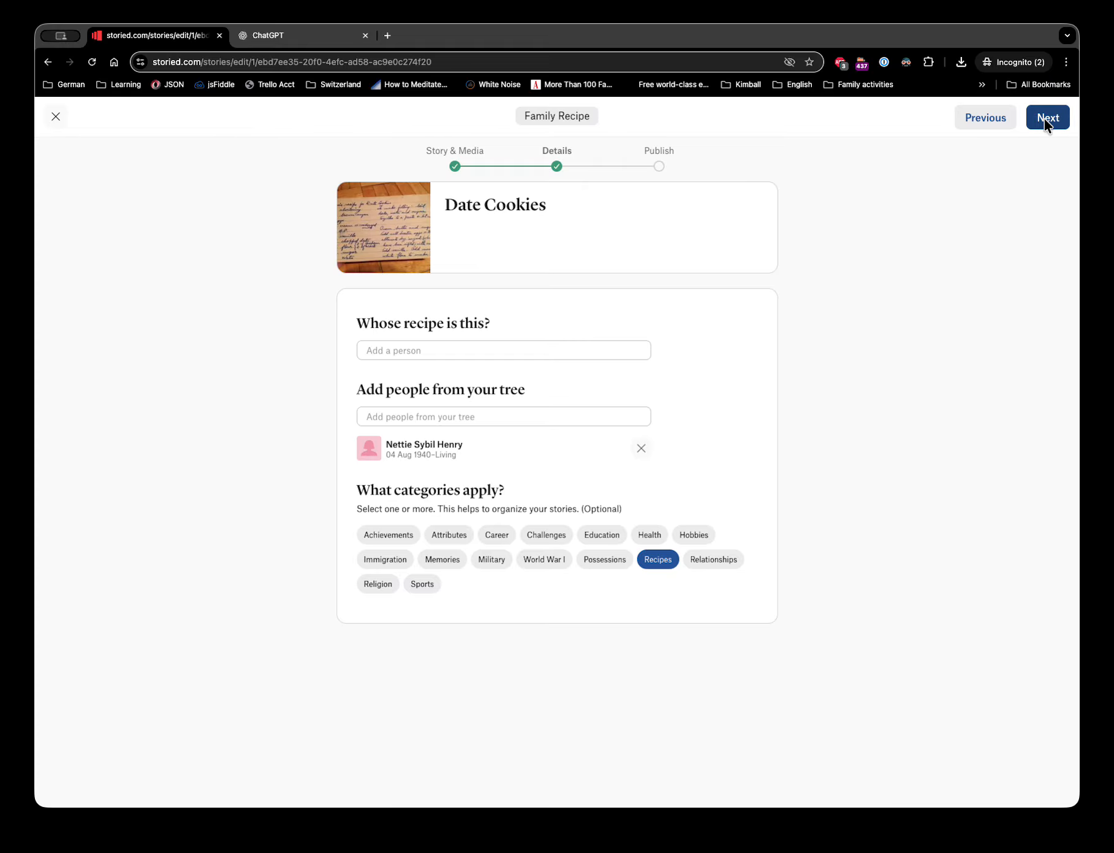
pyautogui.click(1044, 120)
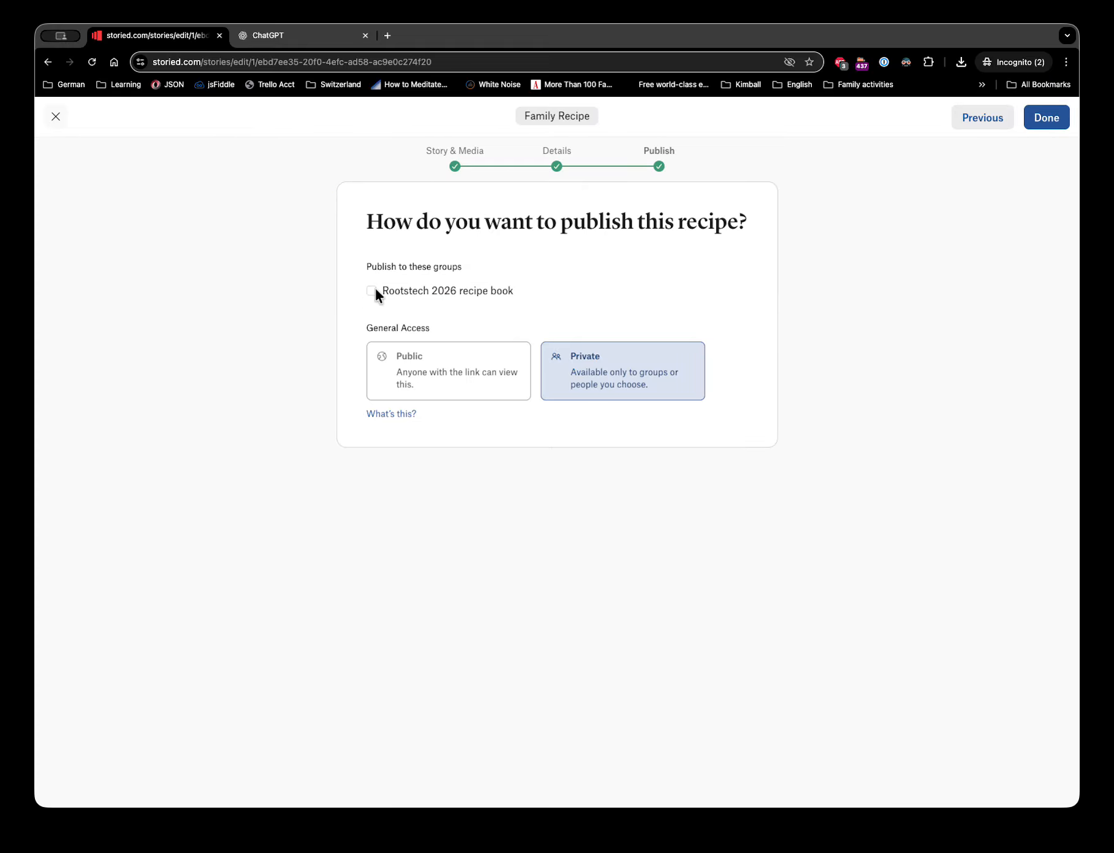
pyautogui.click(1062, 117)
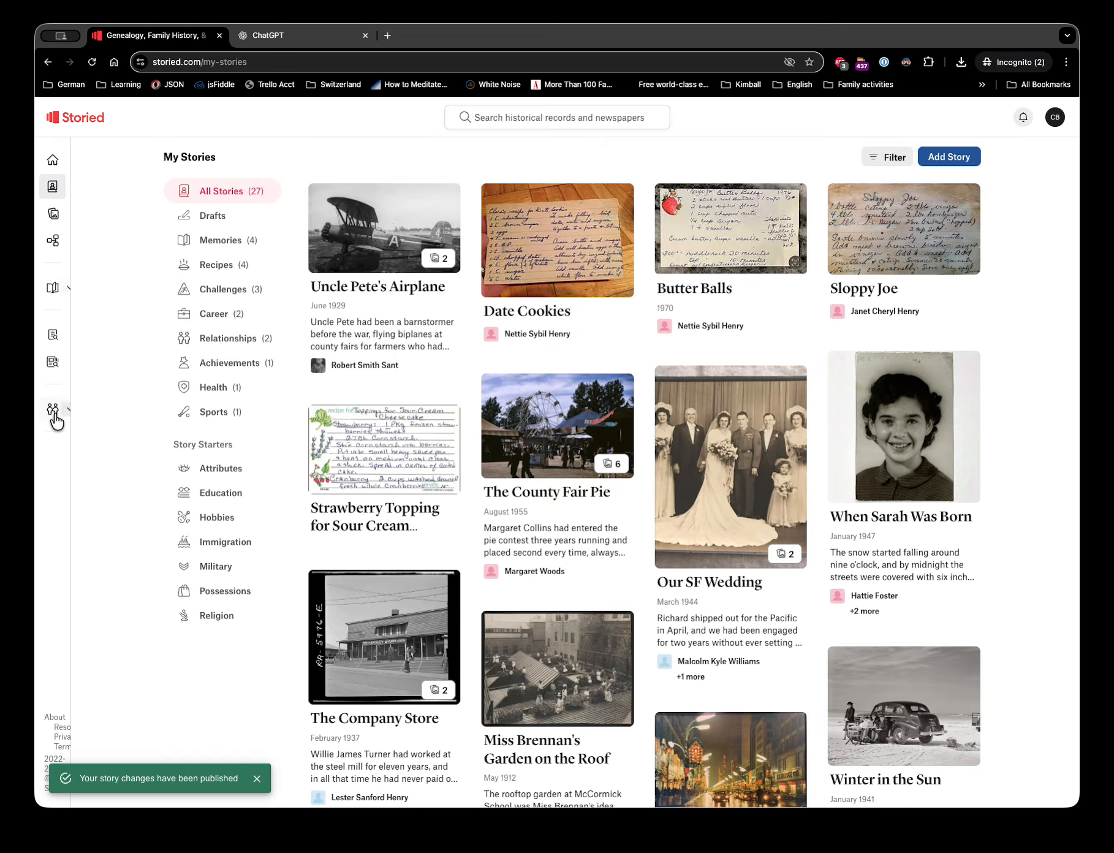
# - Open the Rootstech 2026 recipe book group, glance at its Scrapbook, then return to its Stories list
pyautogui.moveTo(92, 416)
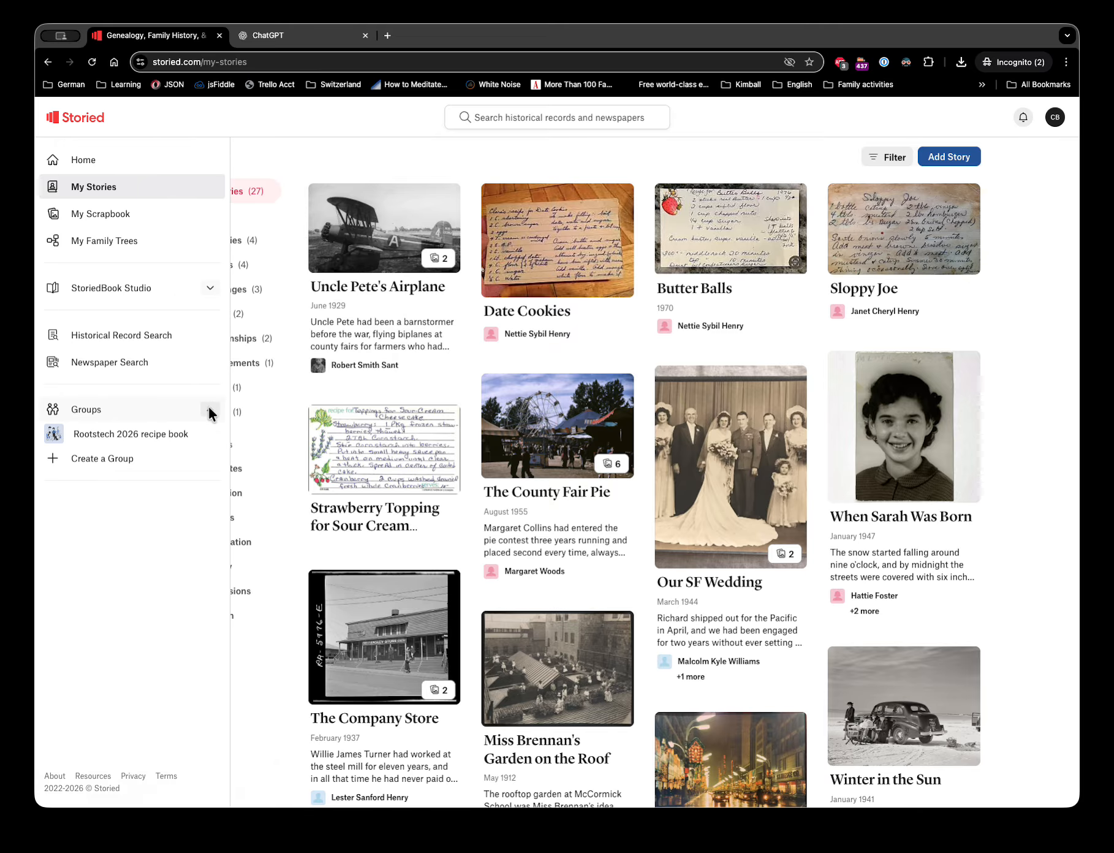
pyautogui.click(99, 434)
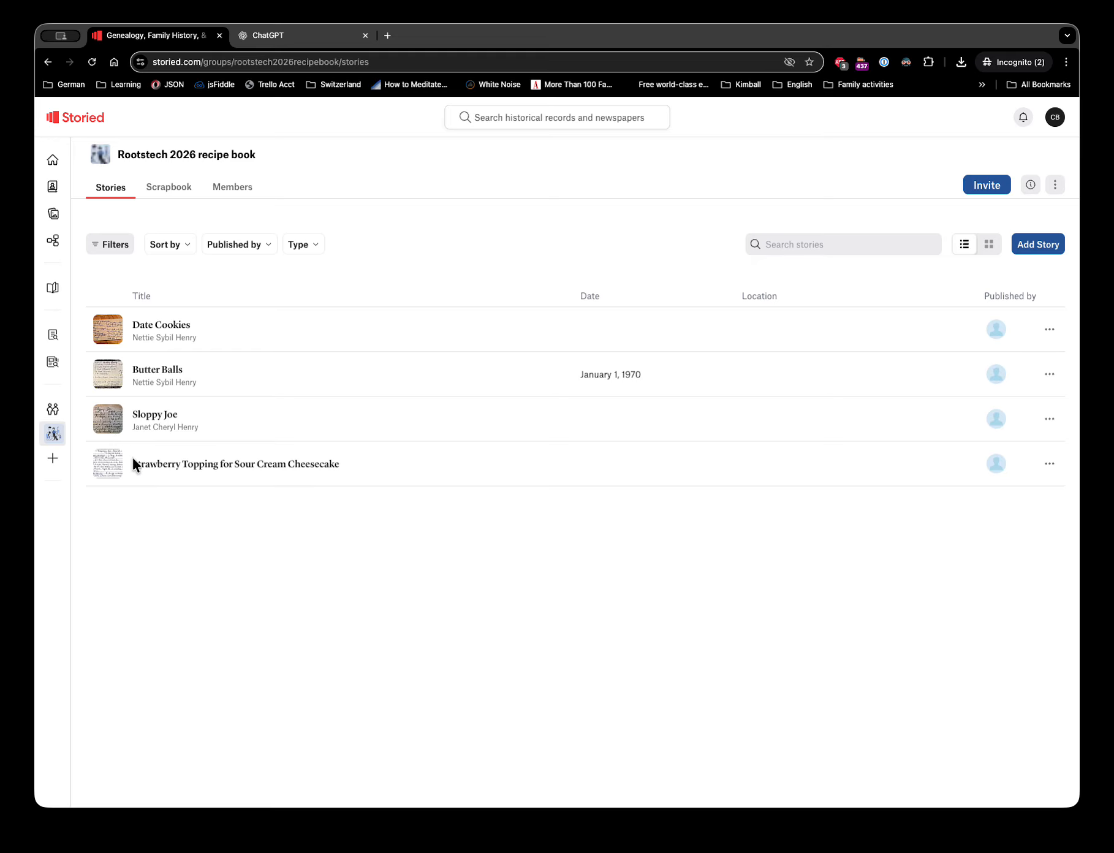
pyautogui.click(158, 192)
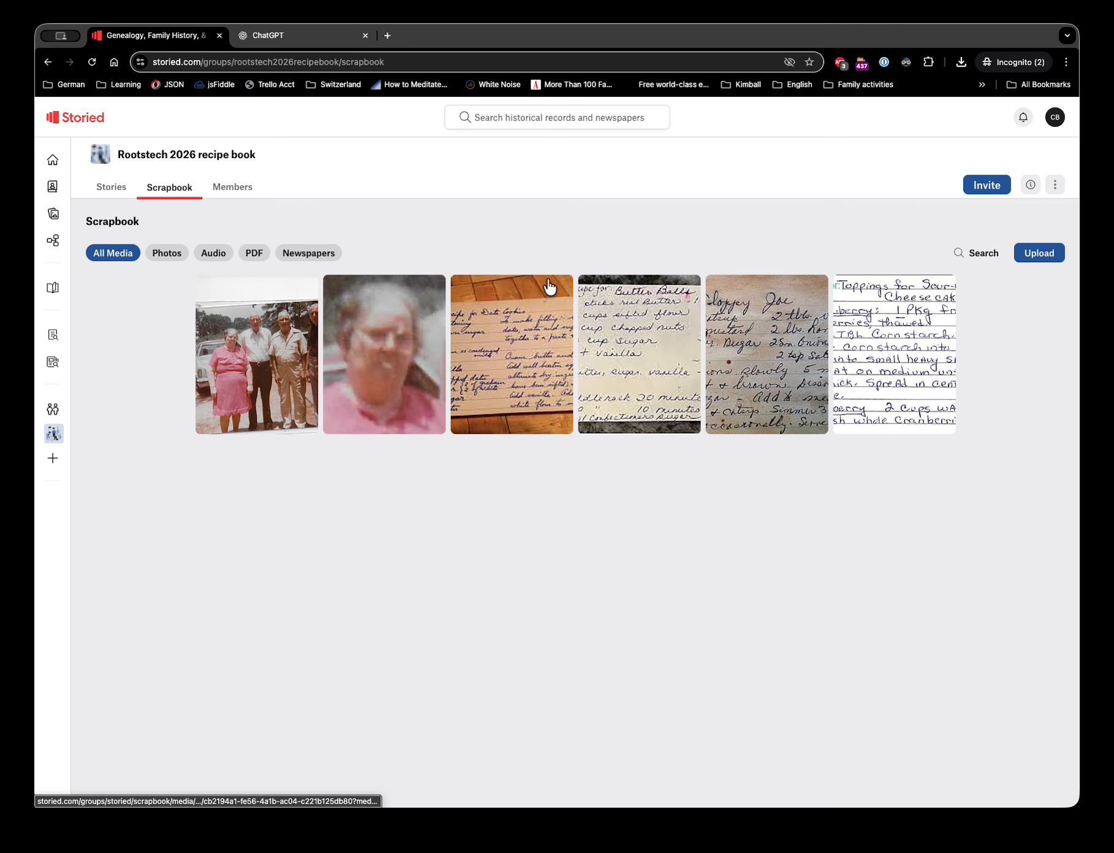
pyautogui.click(107, 195)
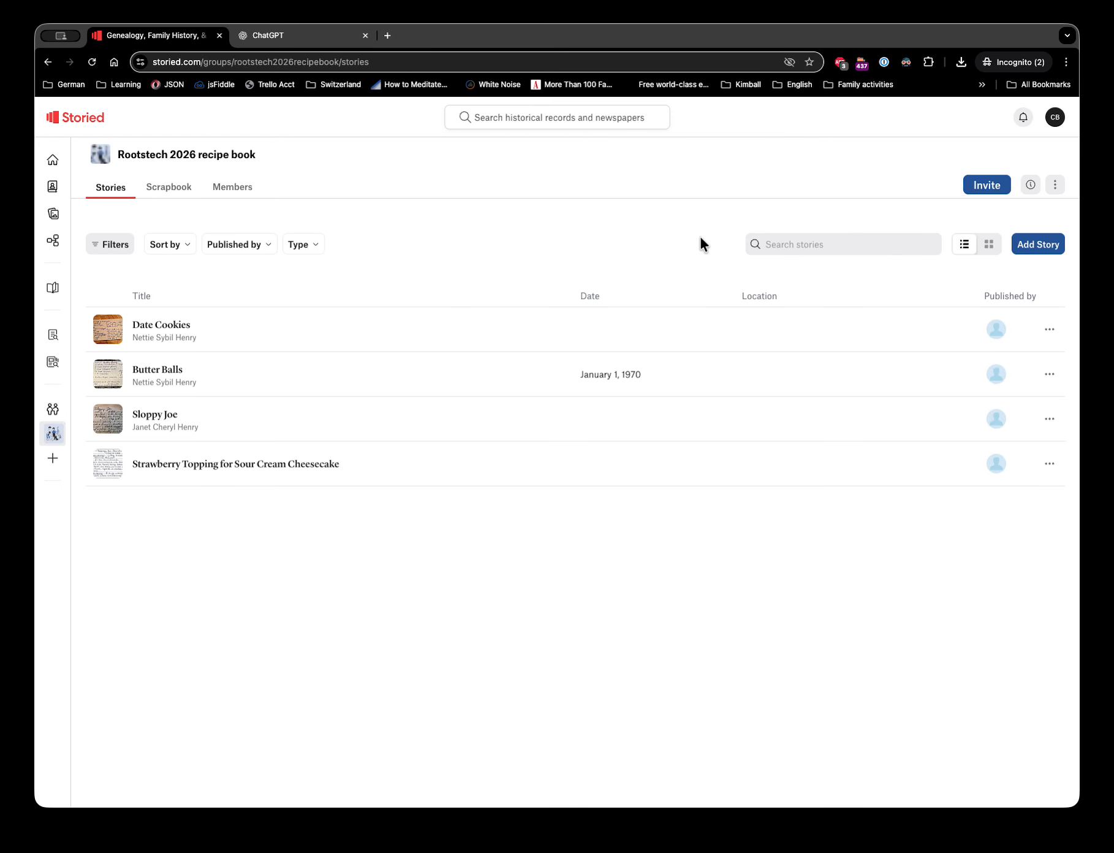
# - Sign out of the current account and sign back in using the saved Storied Prod credentials
pyautogui.click(1055, 118)
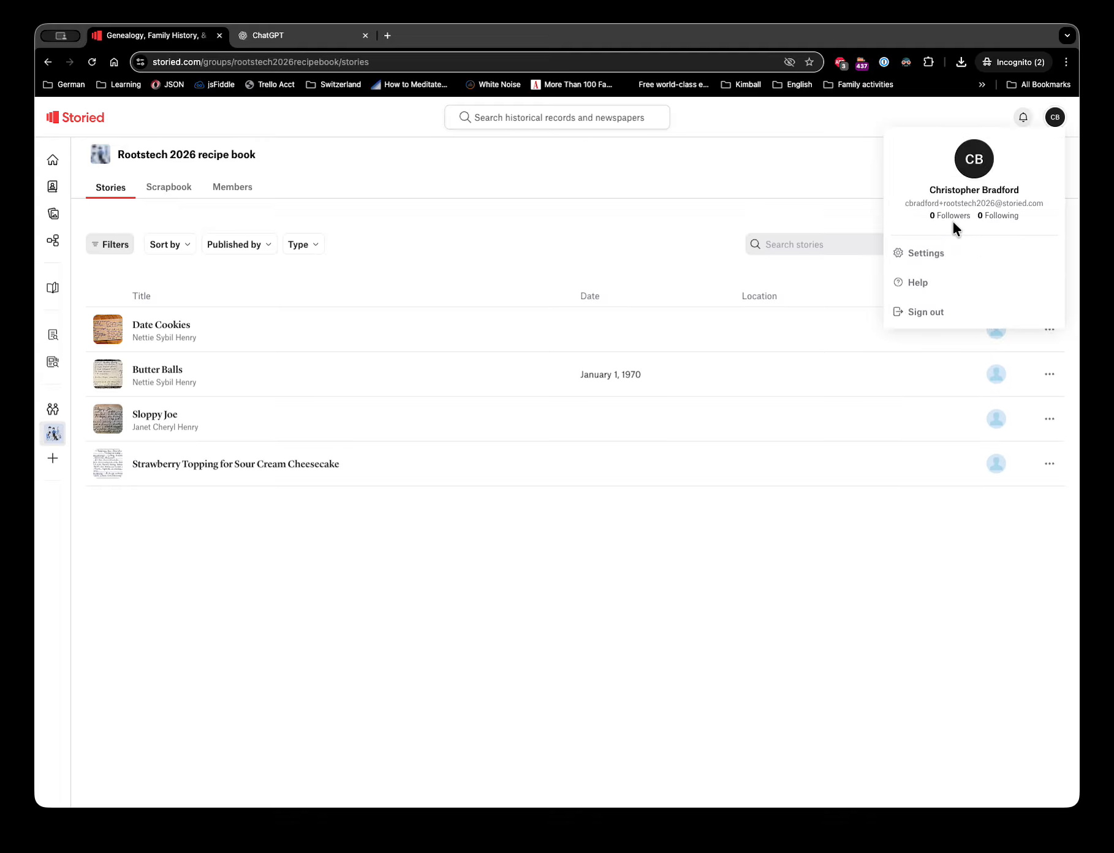
pyautogui.click(919, 313)
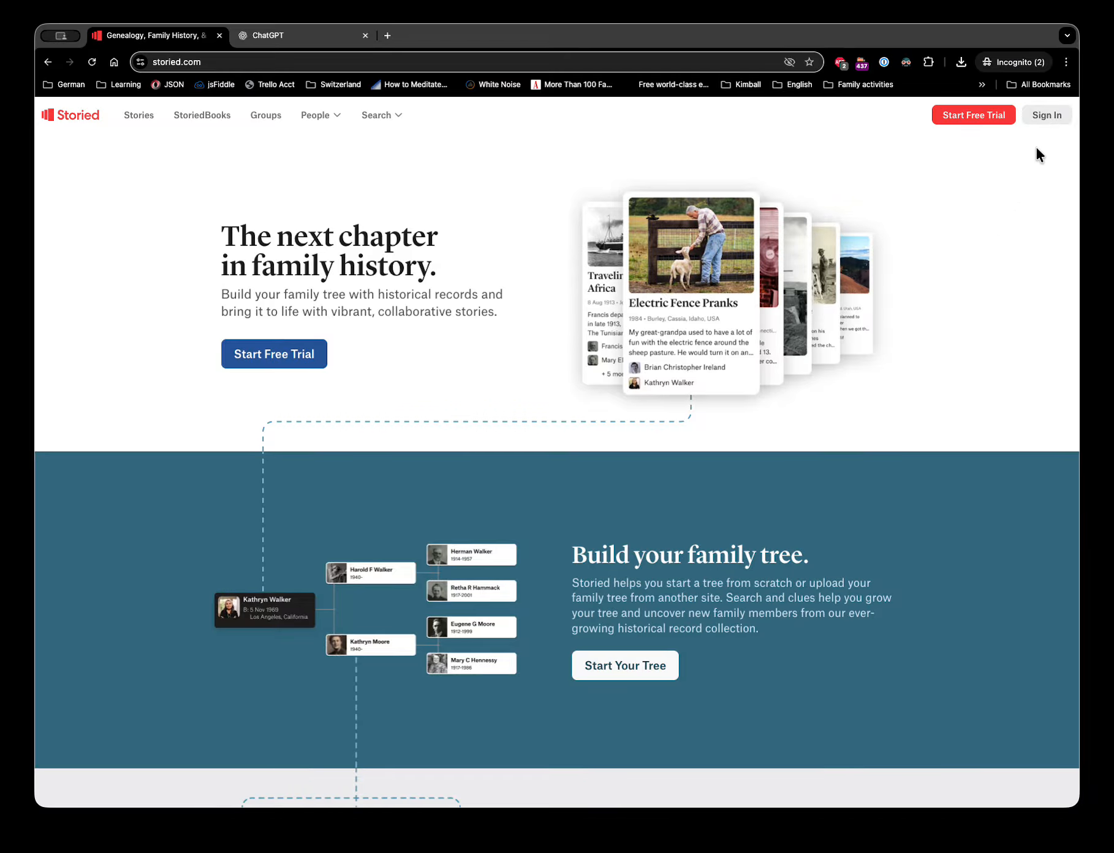
pyautogui.click(1049, 116)
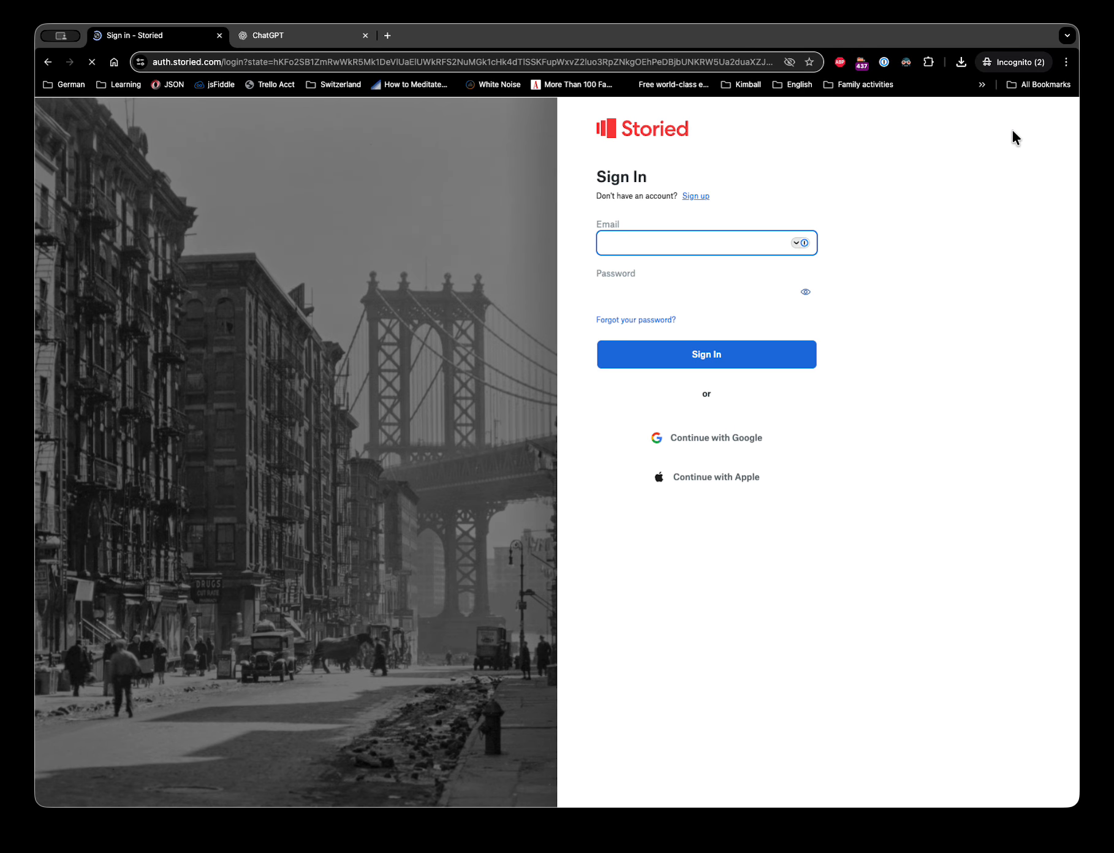
pyautogui.click(711, 245)
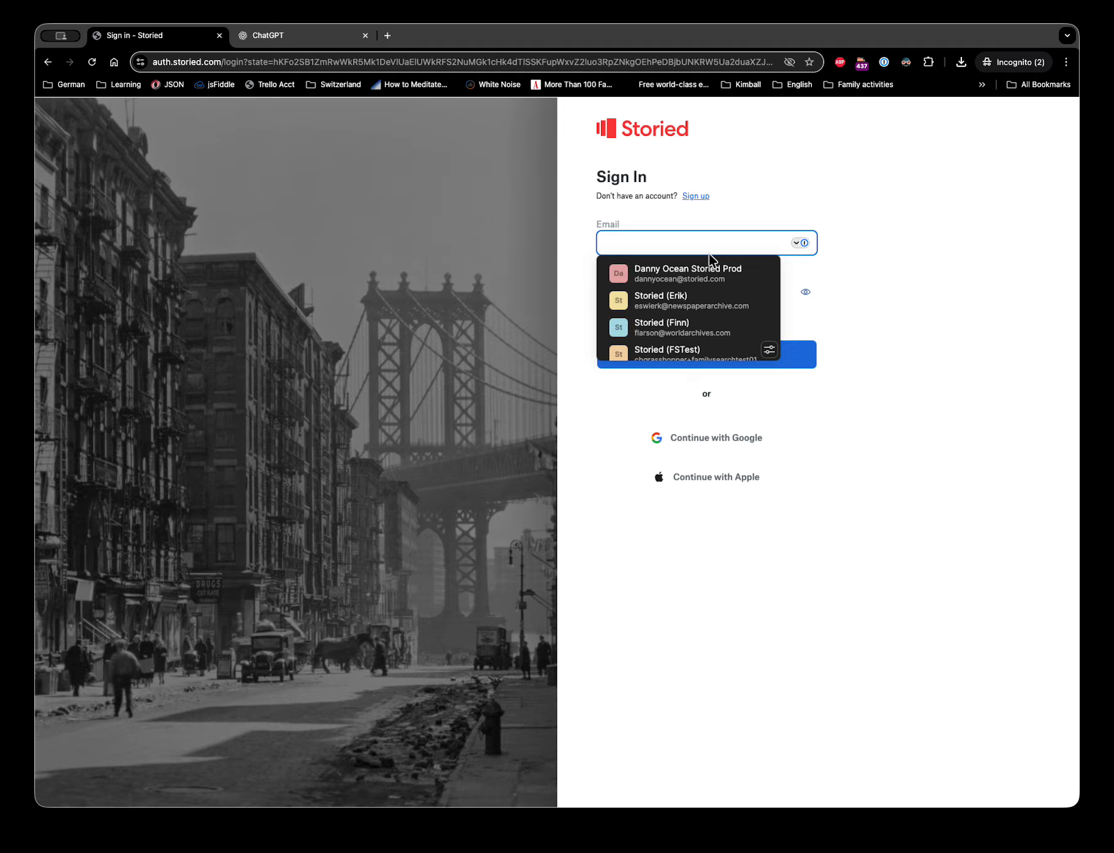
pyautogui.scroll(-5, 692, 301)
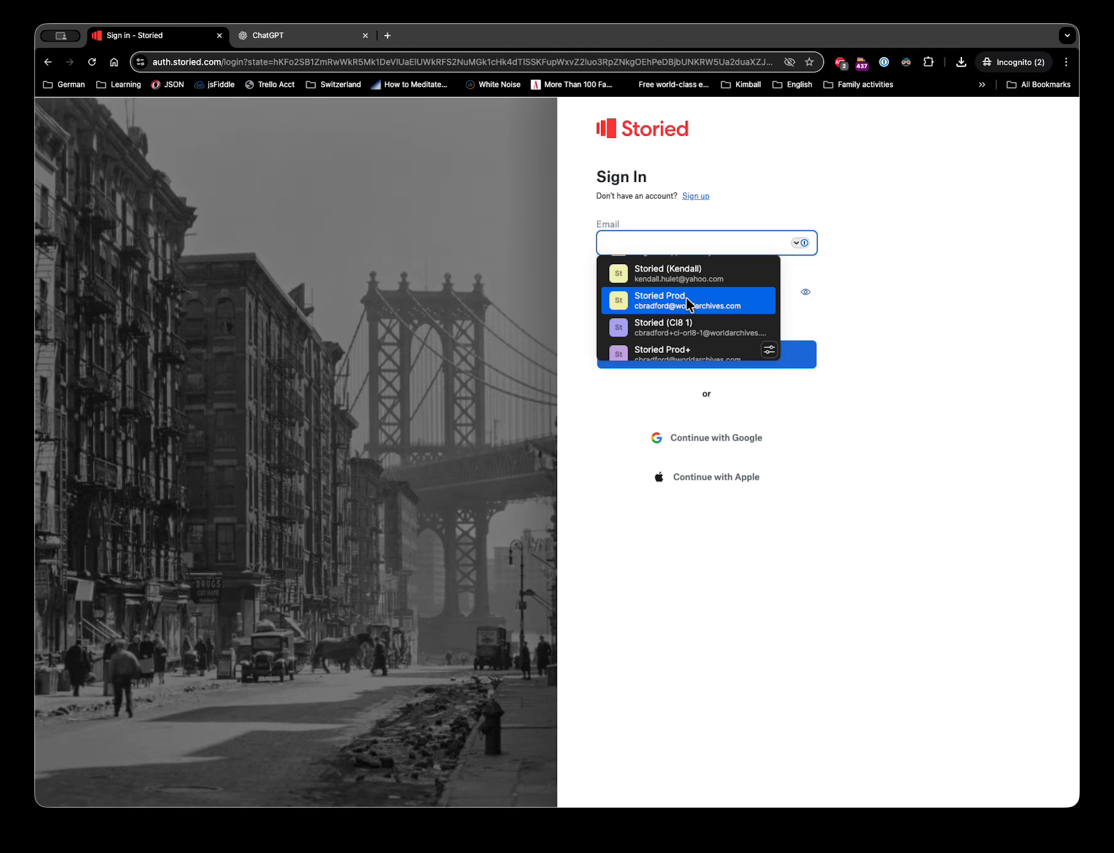
pyautogui.click(687, 297)
pyautogui.click(709, 352)
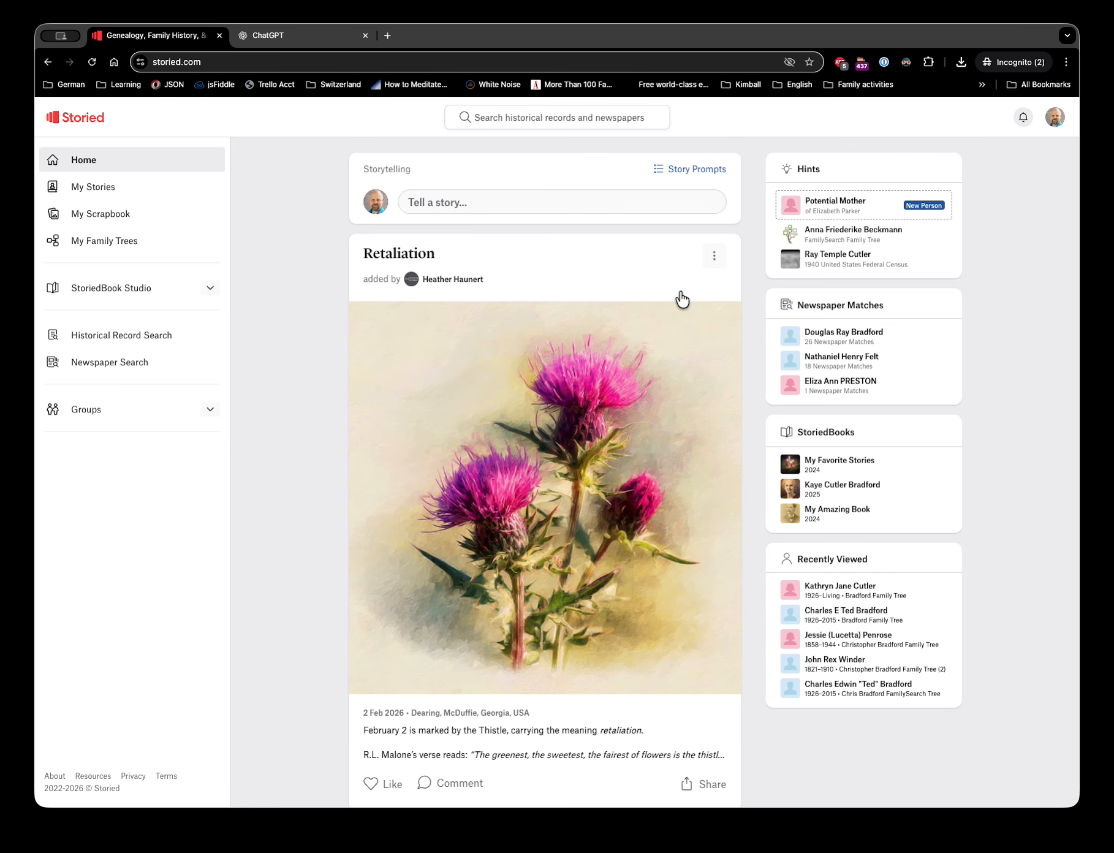
# - From Group Invites, preview the pending Rootstech 2026 recipe book group invitation
pyautogui.click(208, 410)
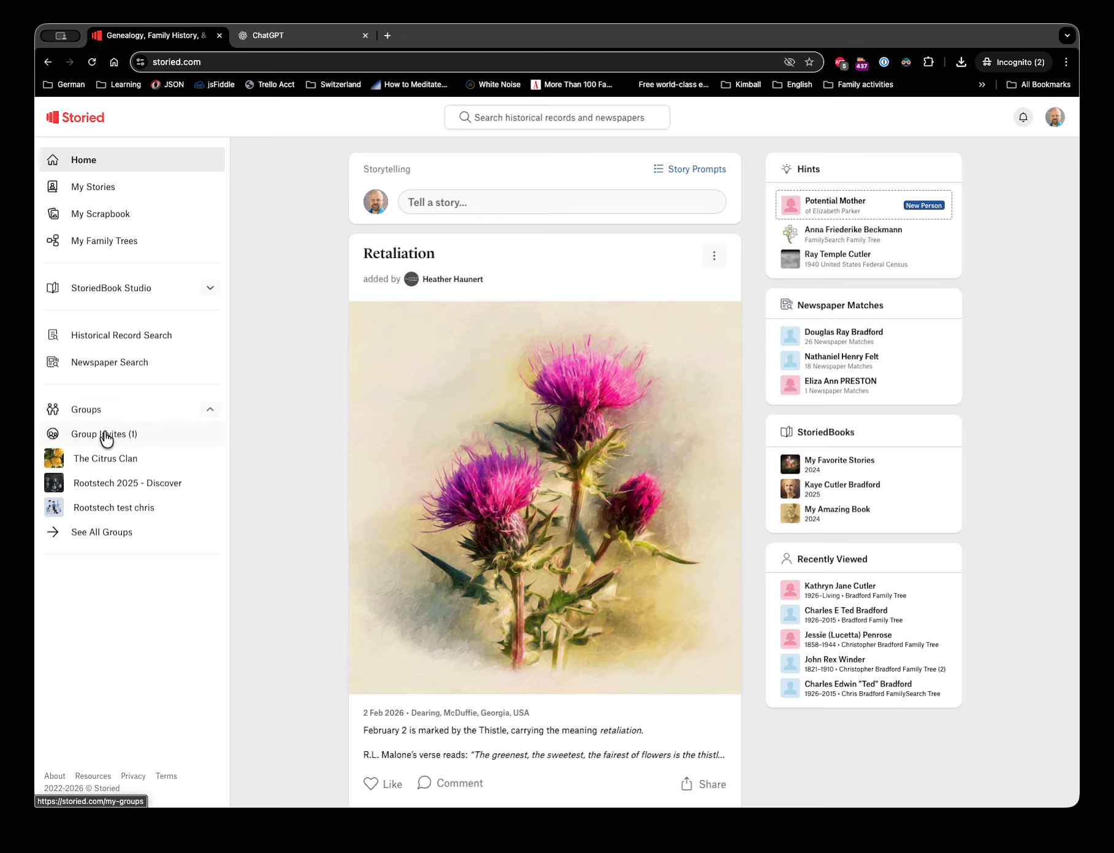
pyautogui.click(109, 434)
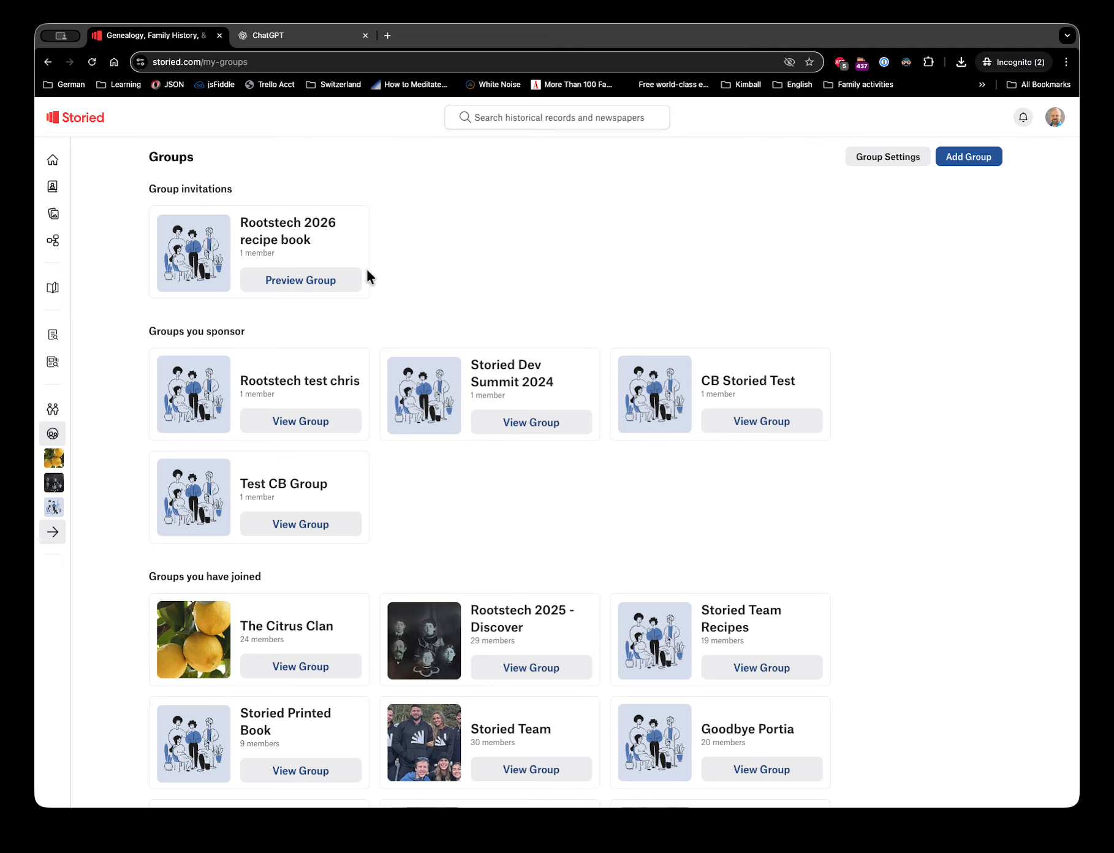
pyautogui.click(294, 282)
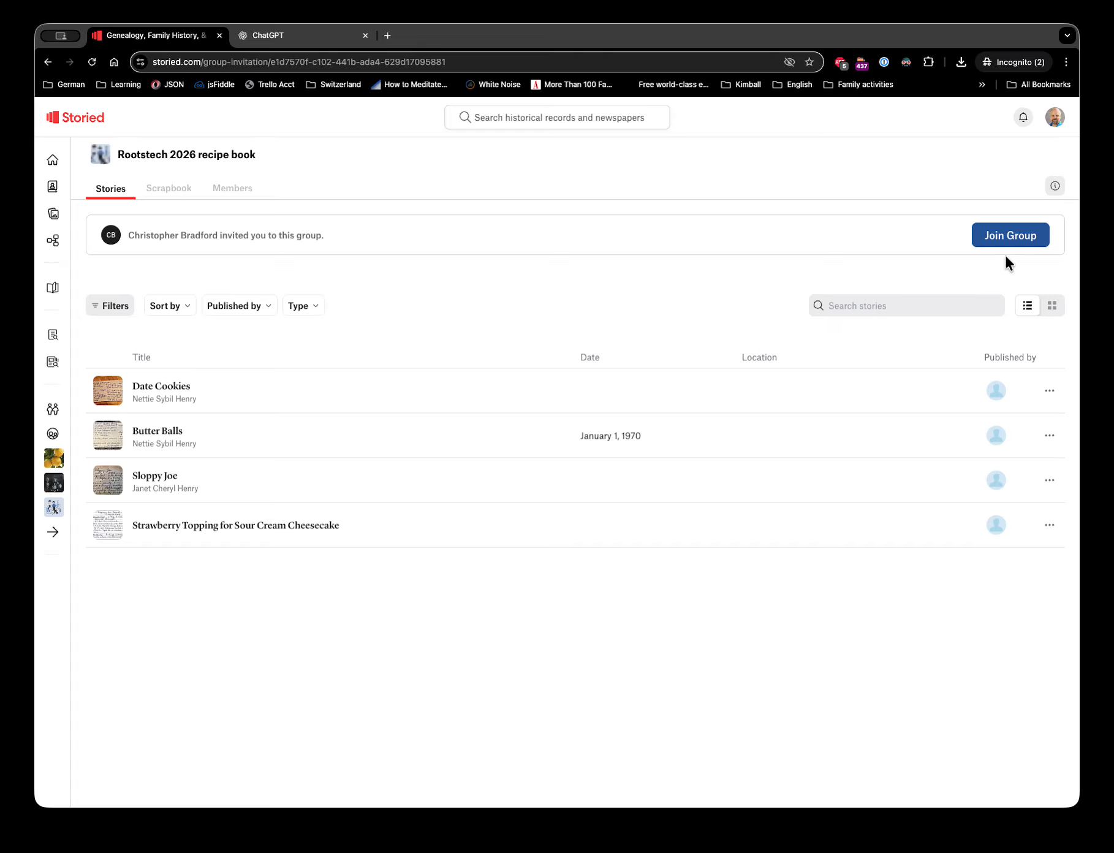
# - Join the Rootstech 2026 recipe book group, then start a new story from My Stories
pyautogui.click(1009, 236)
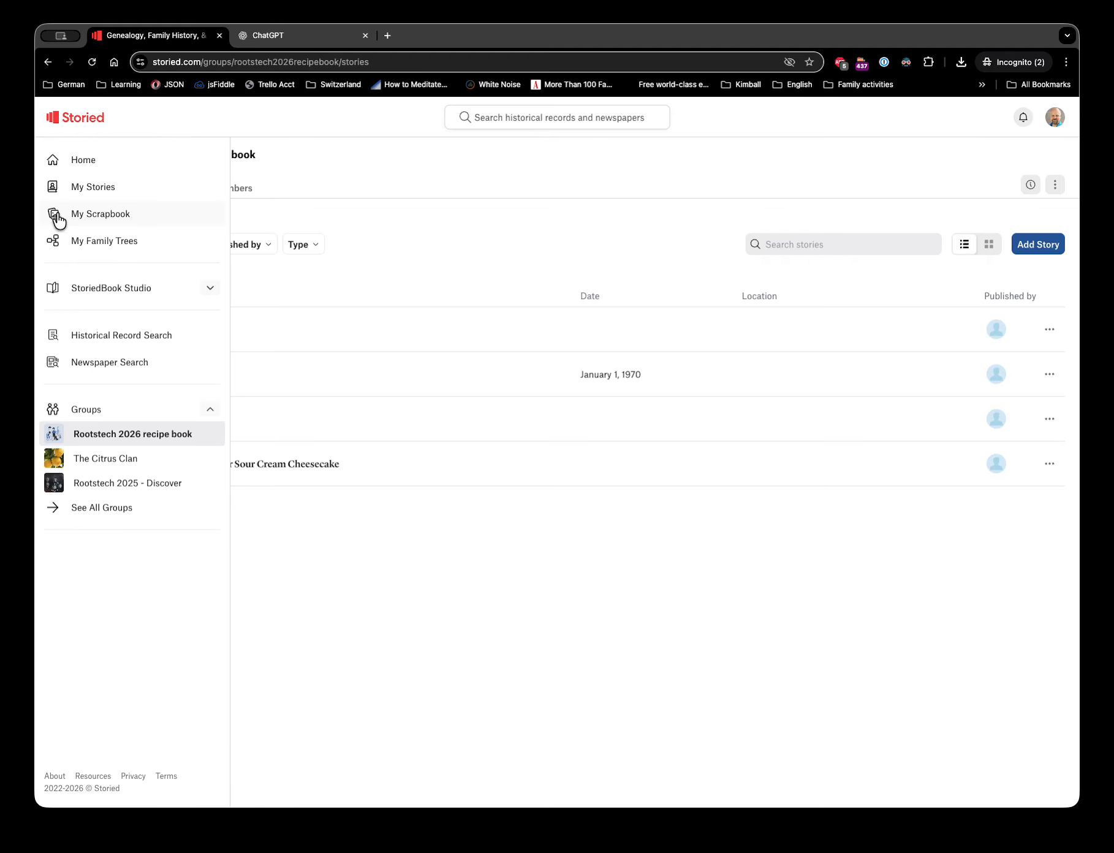
pyautogui.click(57, 189)
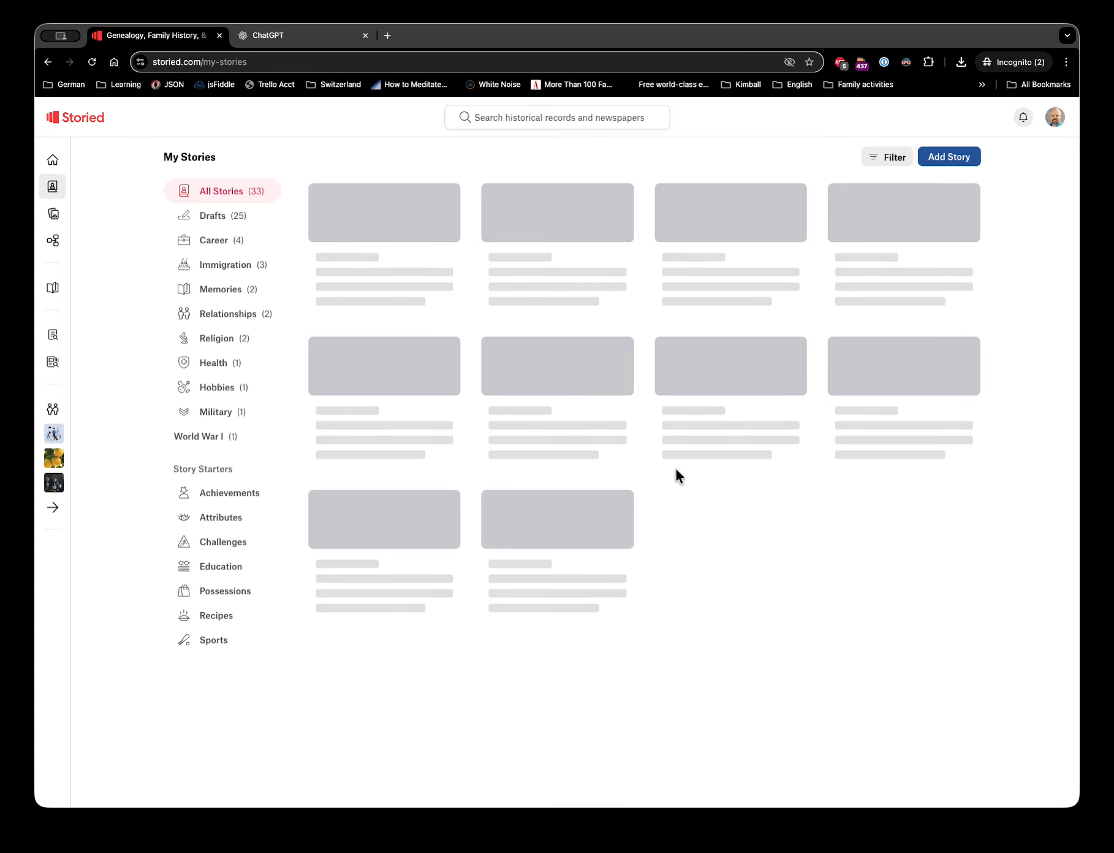
pyautogui.scroll(-7, 677, 477)
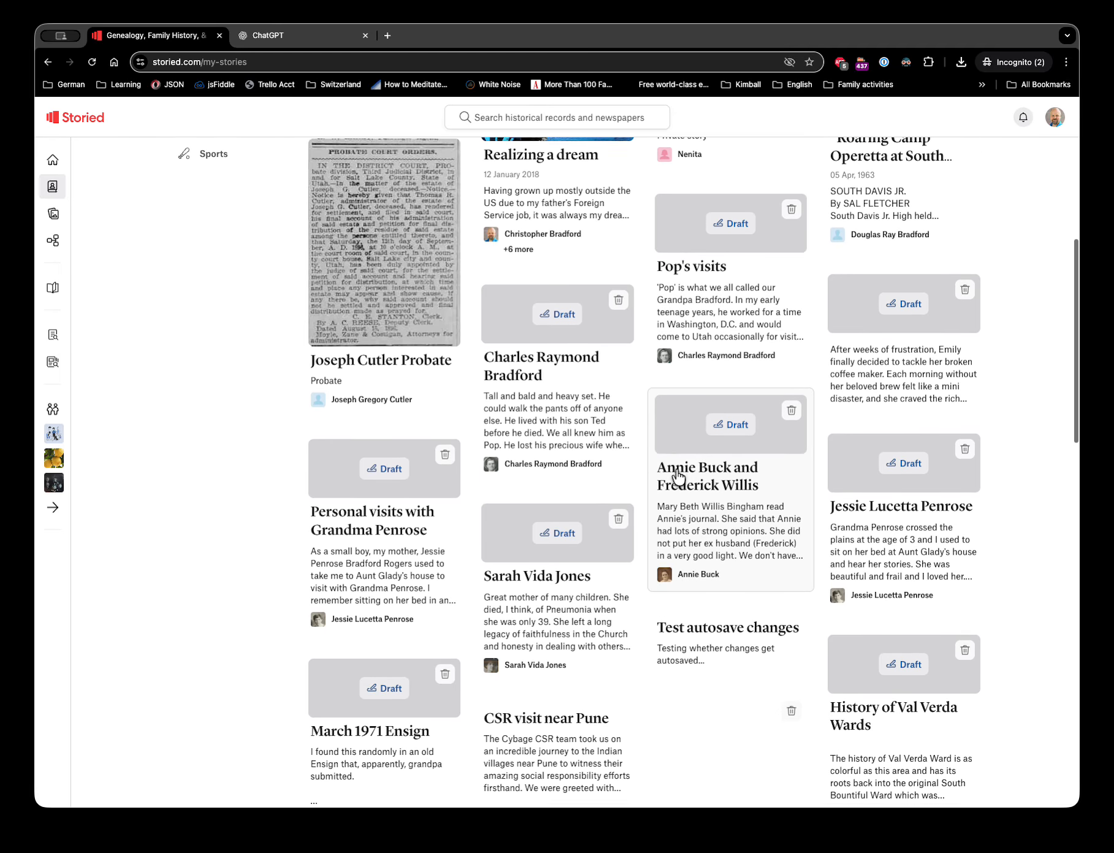
pyautogui.scroll(-13, 677, 476)
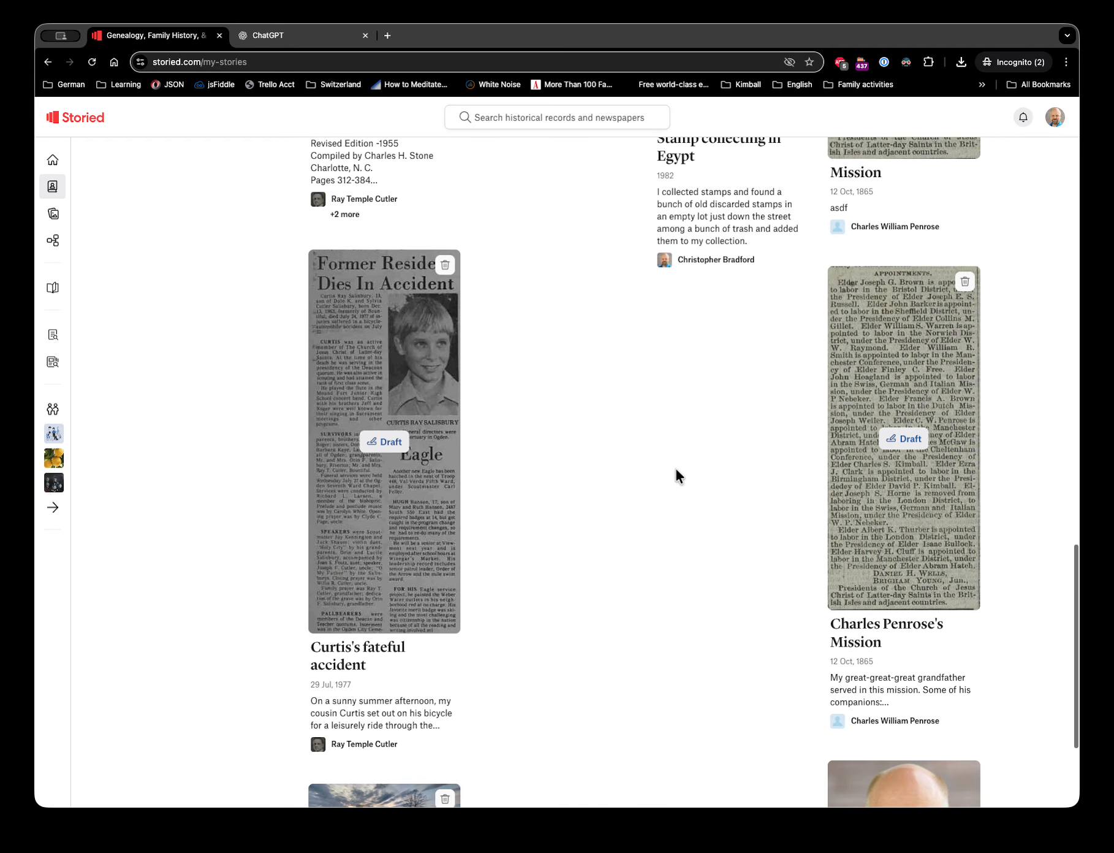
pyautogui.scroll(19, 676, 470)
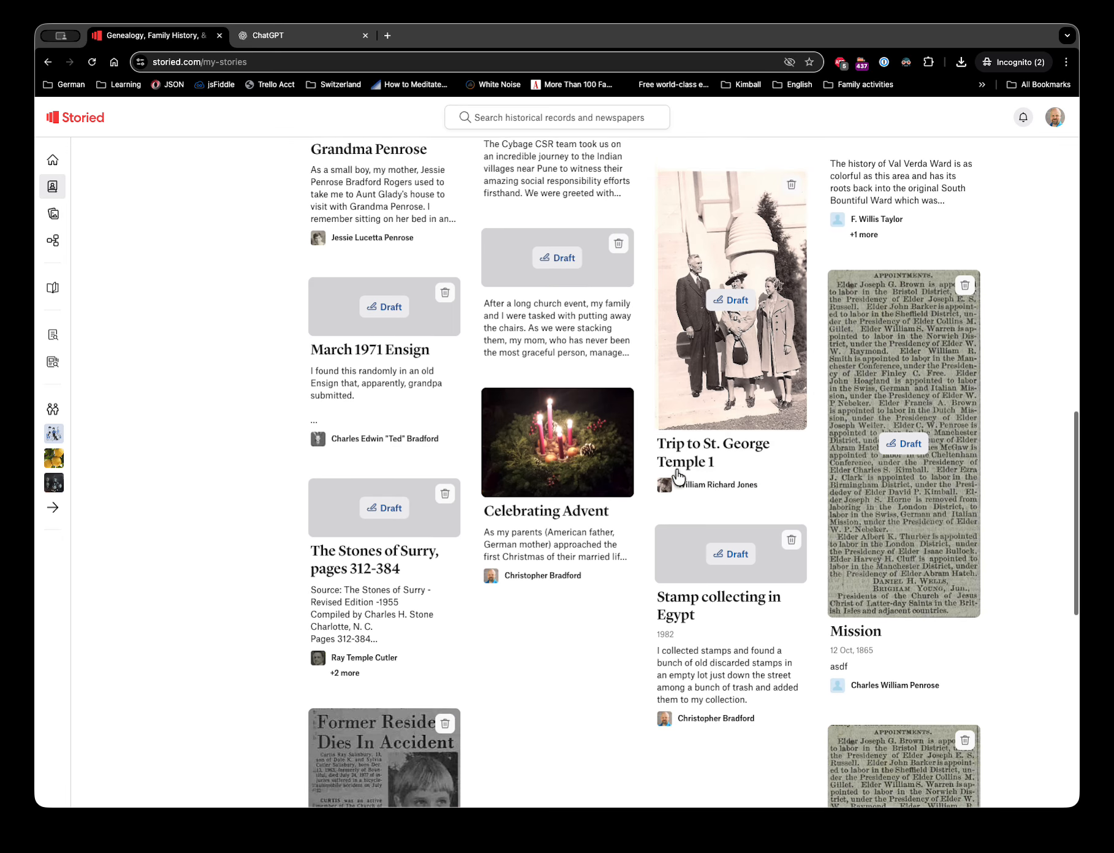
pyautogui.scroll(2, 677, 476)
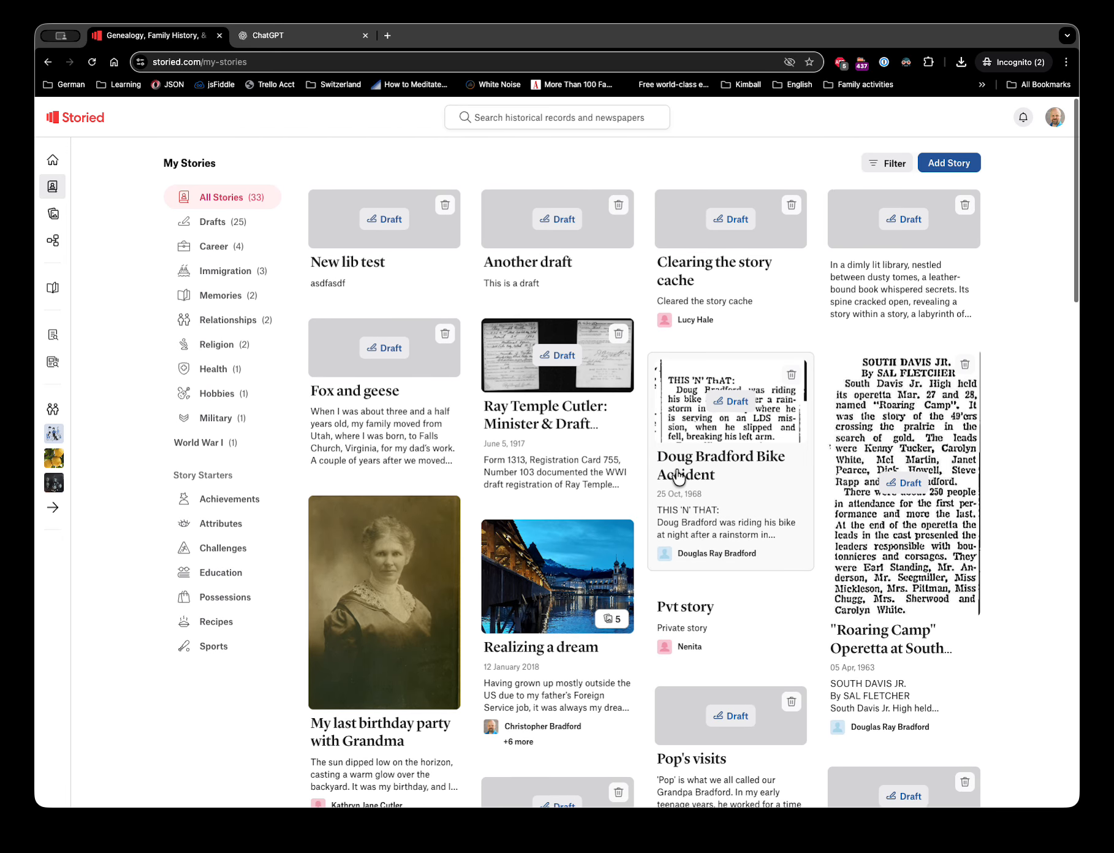
pyautogui.click(935, 159)
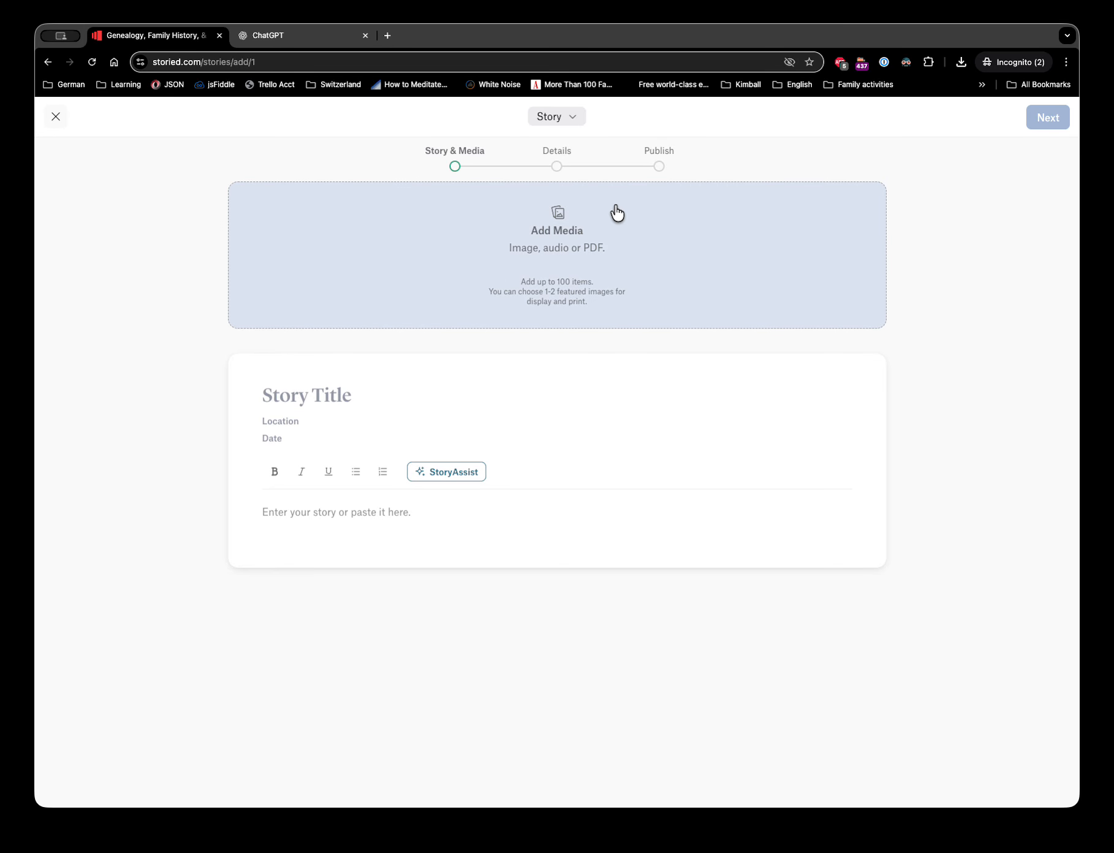
# - Paste the recipe-card extraction prompt into ChatGPT's message box
pyautogui.click(279, 38)
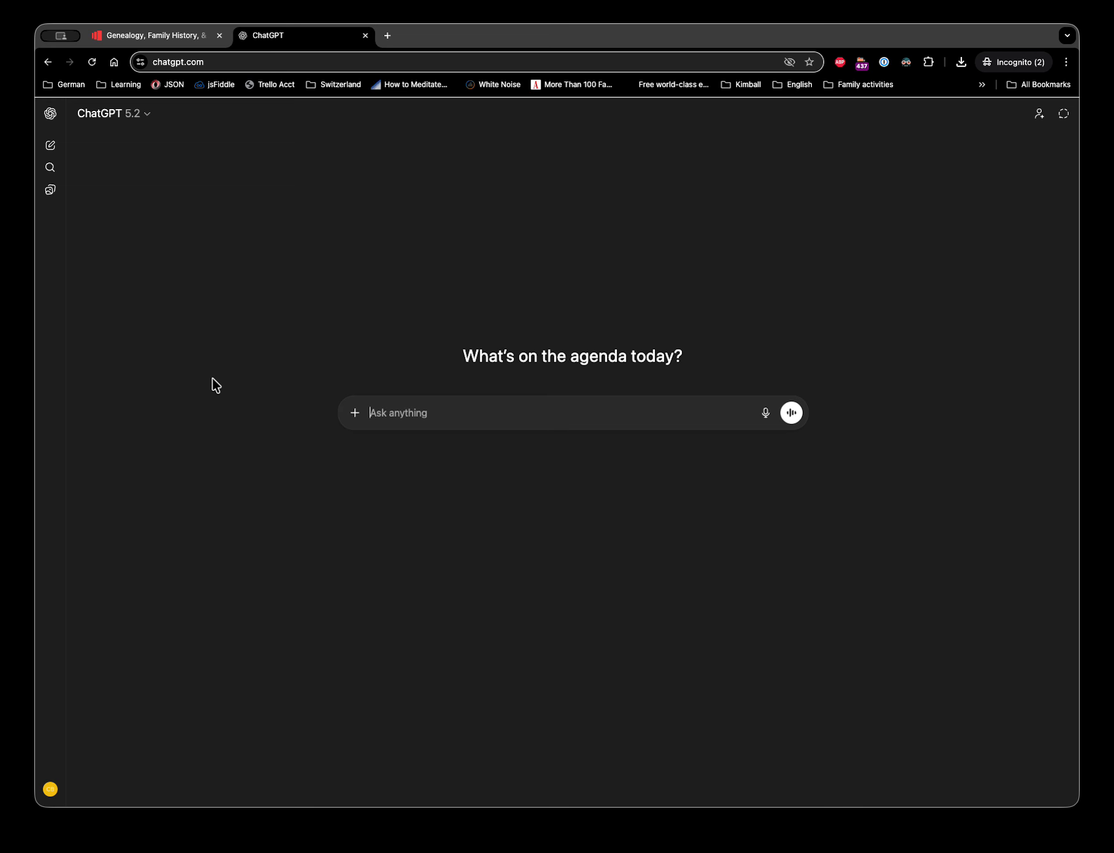
pyautogui.press('super+Tab')
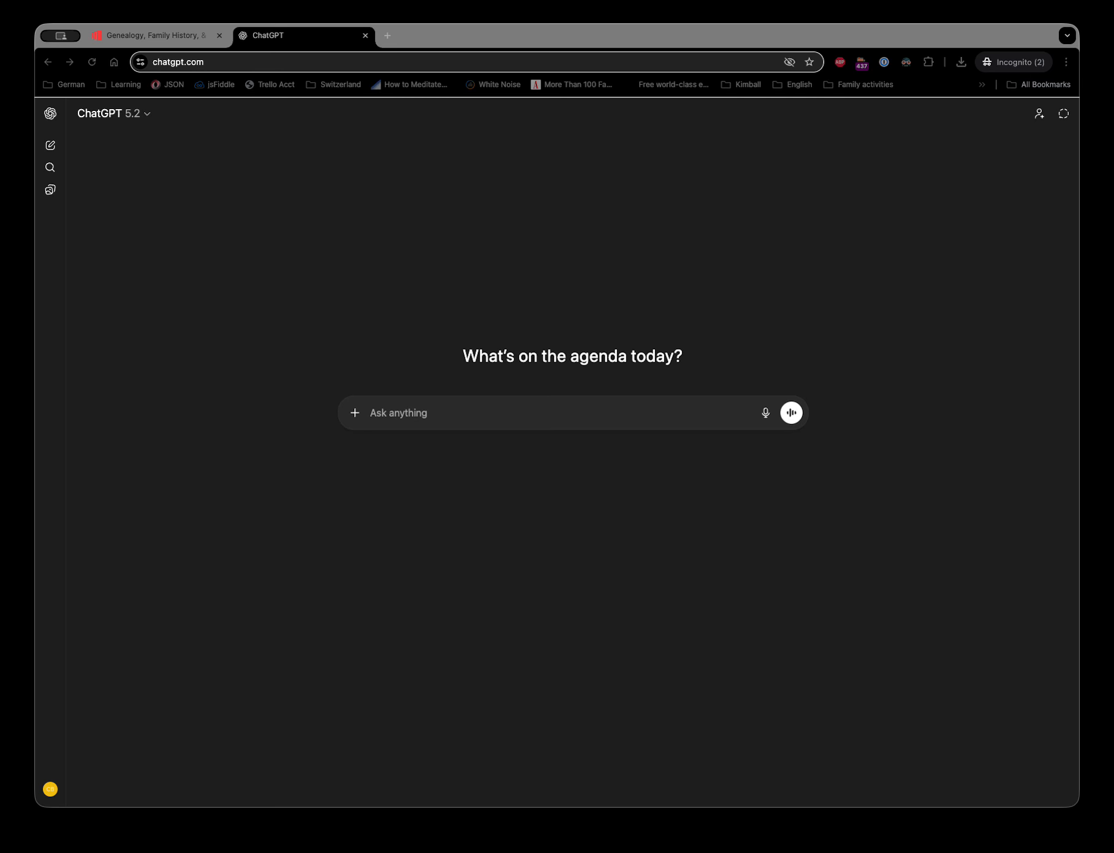
pyautogui.click(476, 421)
pyautogui.write("I'm going to paste in some images that are recipe cards. For each one, please provide the following information: Recipe name Ingredients (e.g., 2 cups flour or 1 tbsp vinegar) Directions (e.g., preheat oven, mix dry ingredients) (if available) Number of servings")
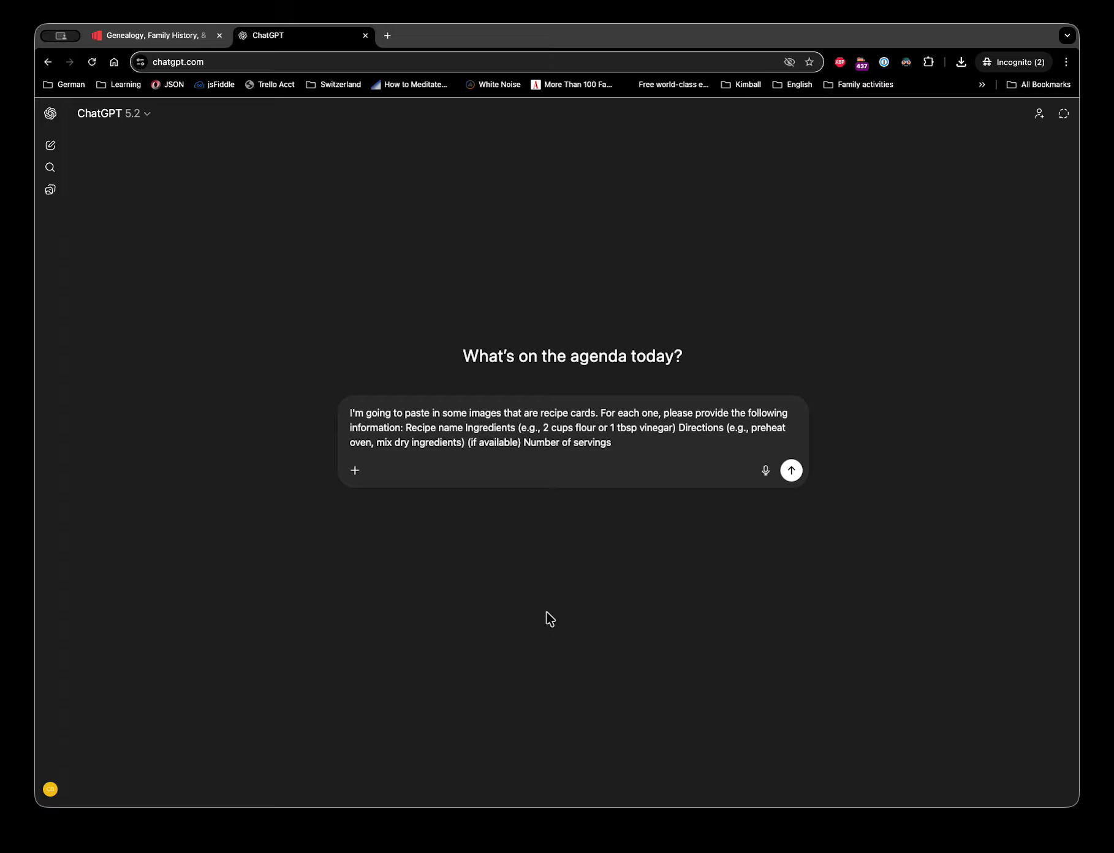
# - Put recipe name, ingredients, directions and servings on separate lines, send the prompt, and open attachment options
pyautogui.hotkey('shift', 'Return')
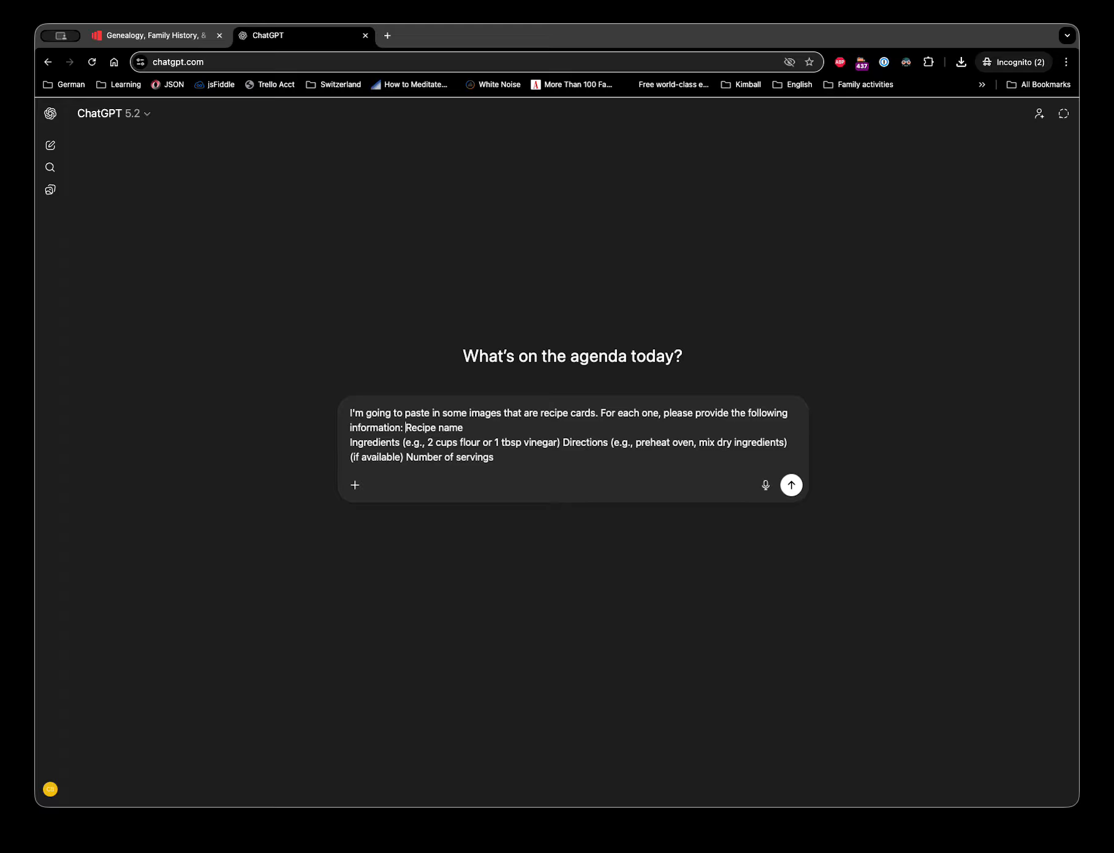
pyautogui.hotkey('shift', 'Return')
pyautogui.hotkey('shift', 'Return')
pyautogui.press('Down')
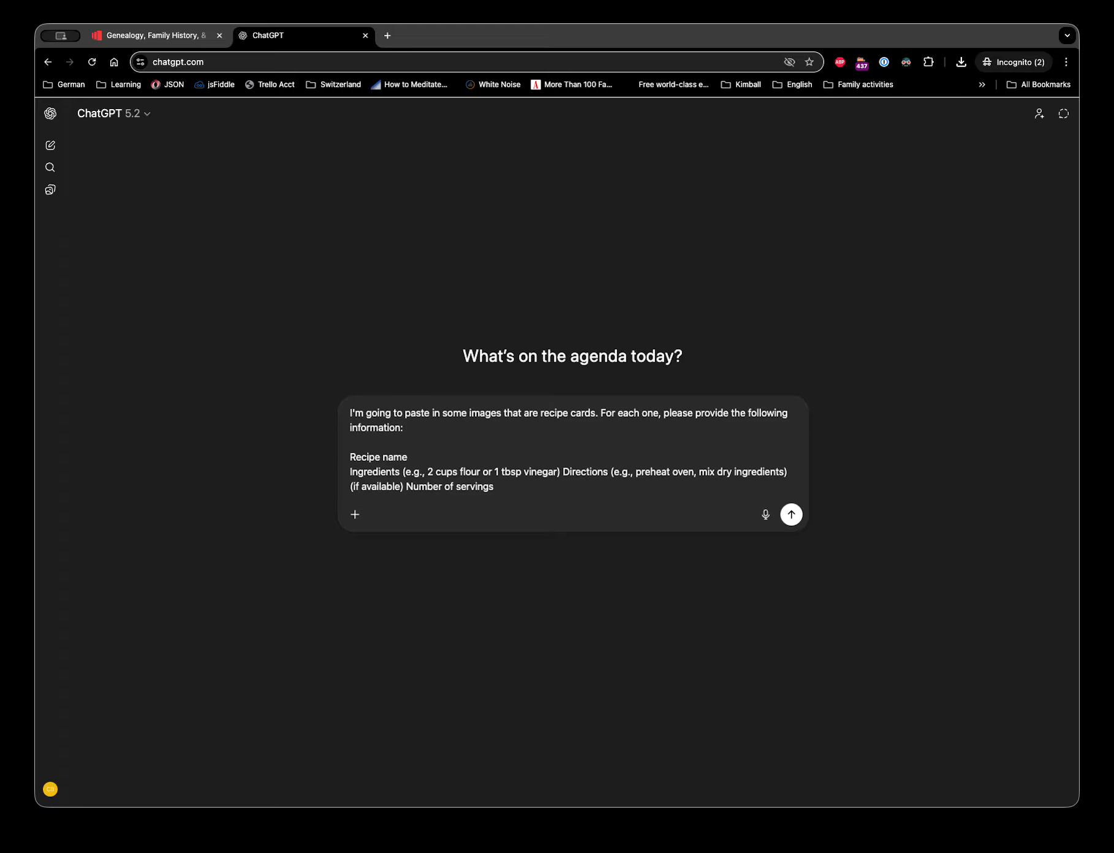
pyautogui.hotkey('alt', 'Right')
pyautogui.hotkey('alt', 'Right')
pyautogui.hotkey('alt', 'Right')
pyautogui.hotkey('alt', 'Right')
pyautogui.hotkey('shift', 'Return')
pyautogui.hotkey('alt', 'Right')
pyautogui.hotkey('alt', 'Right')
pyautogui.hotkey('alt', 'Right')
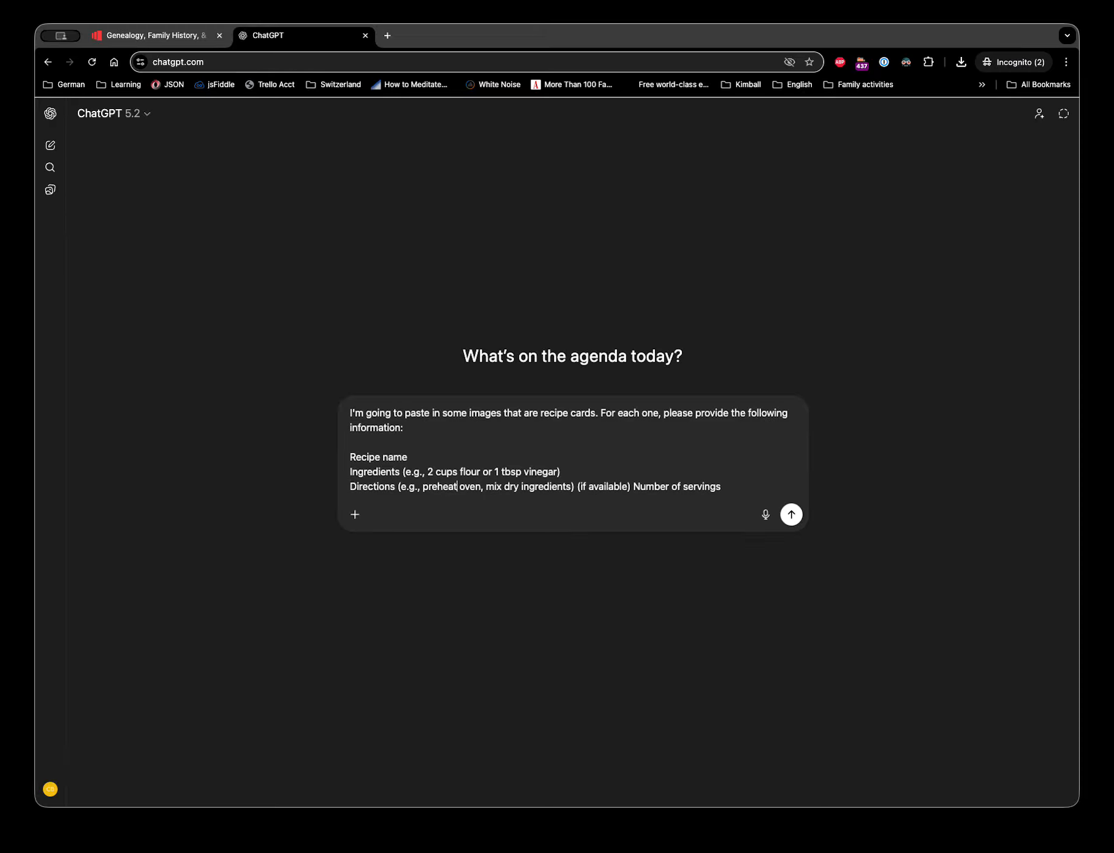
pyautogui.hotkey('shift', 'Return')
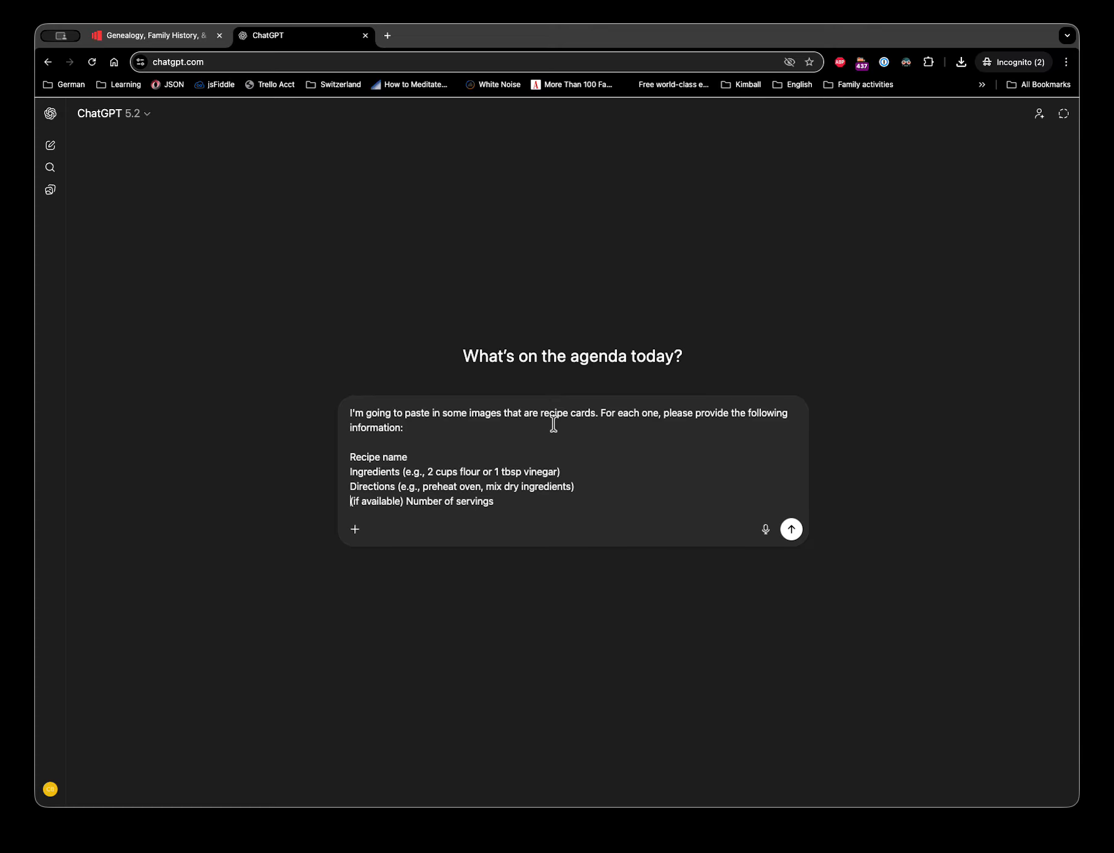
pyautogui.click(792, 529)
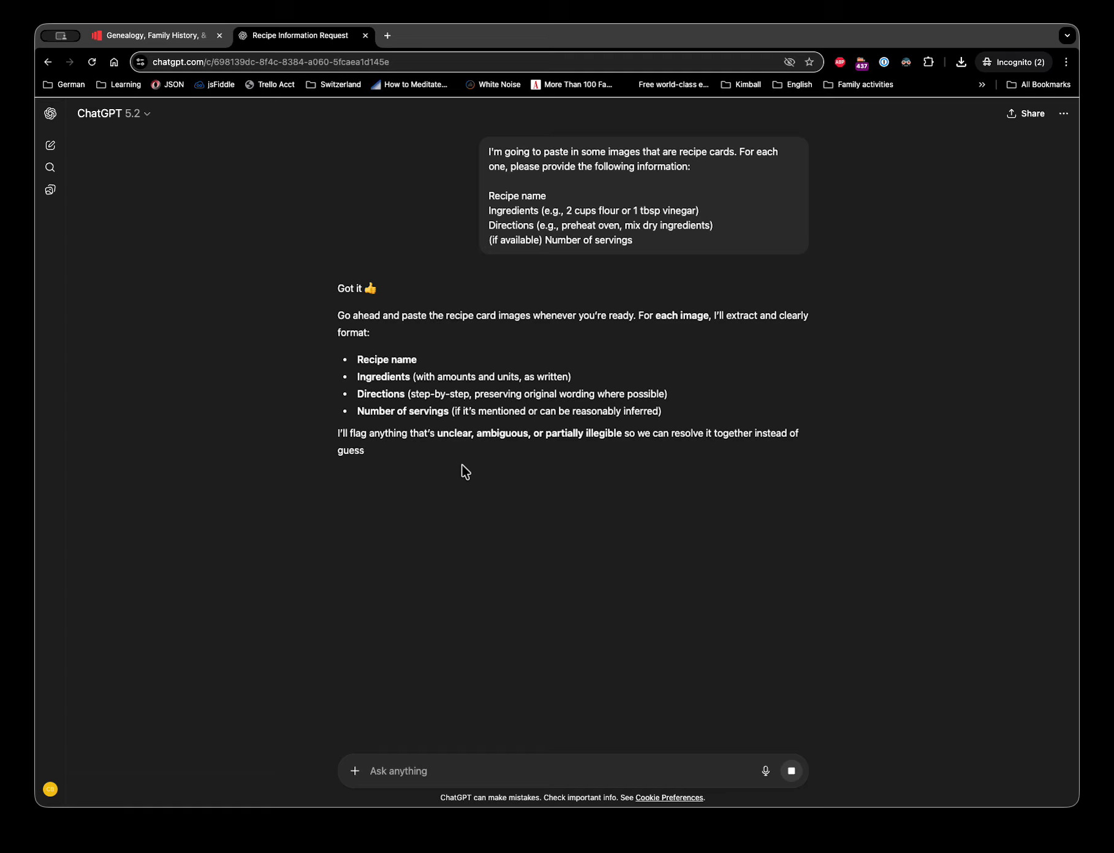
pyautogui.click(355, 770)
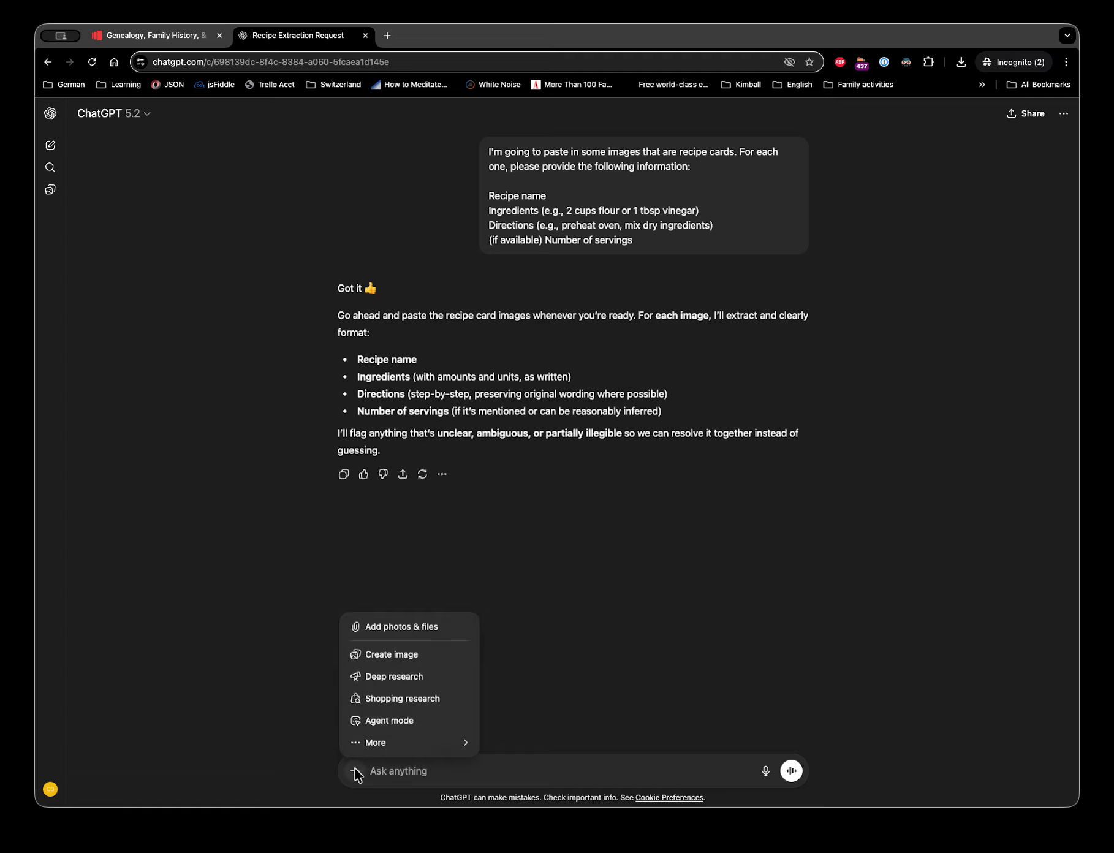
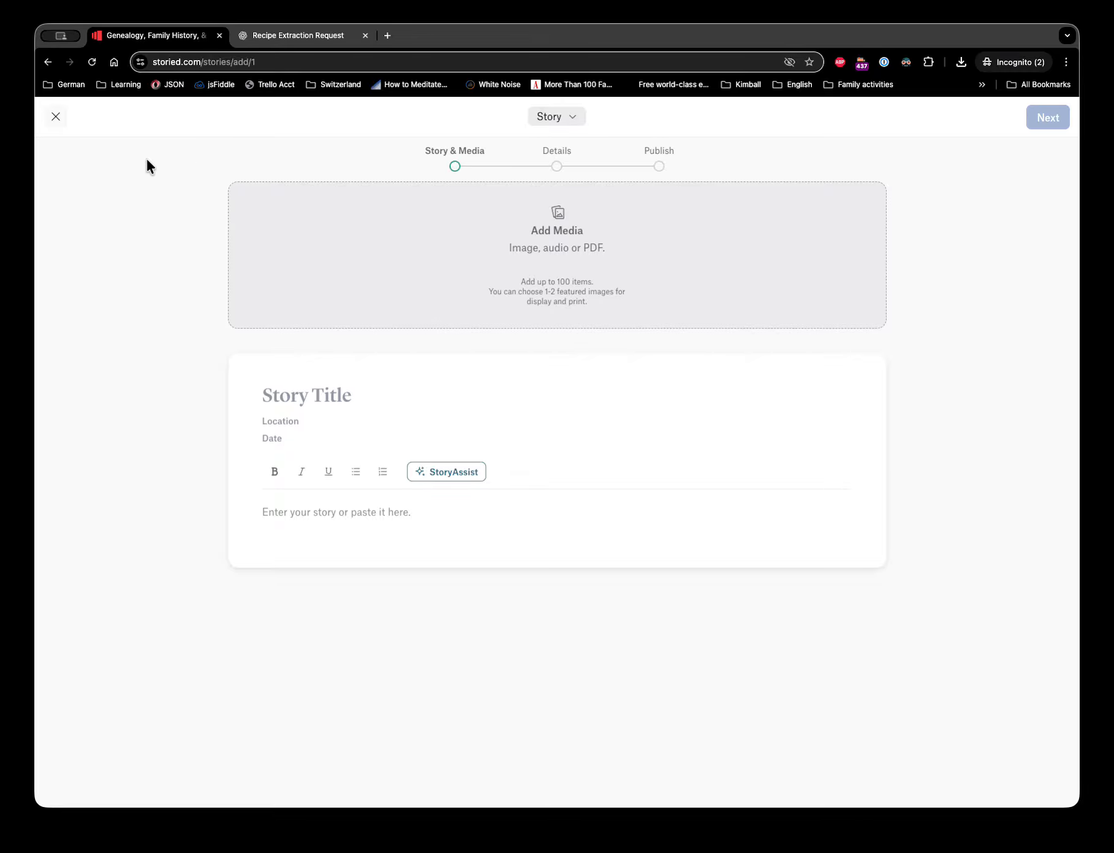
# - Make the new Storied post a Family Recipe titled 'Steamed Suet Pudding', then return to ChatGPT
pyautogui.click(572, 118)
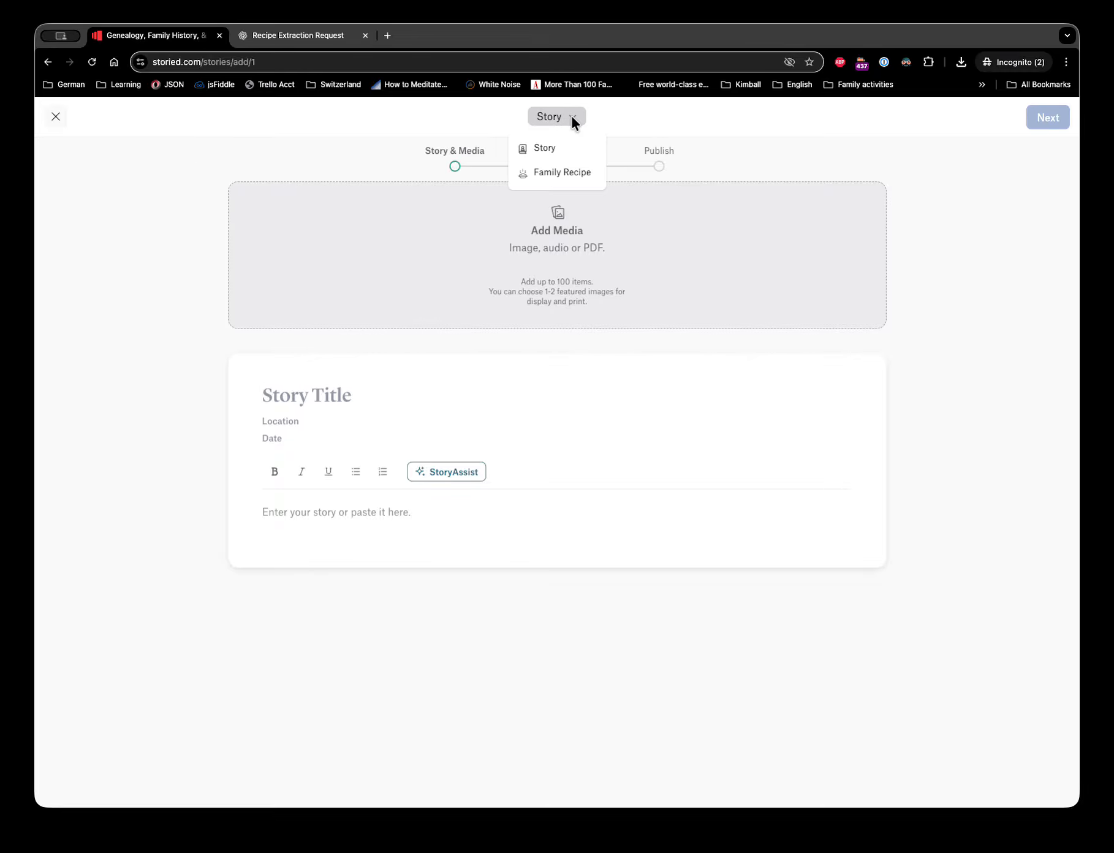
pyautogui.click(557, 168)
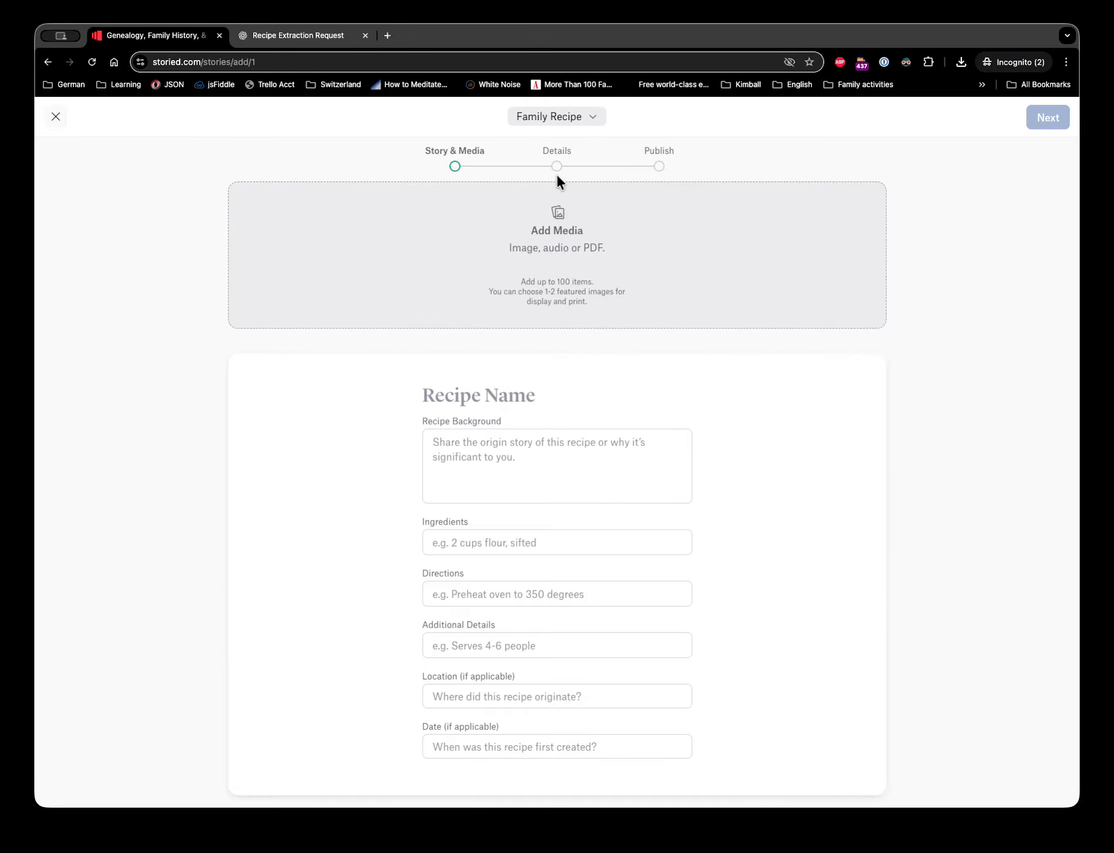
pyautogui.click(483, 394)
pyautogui.write('Steamed Suet Pudding')
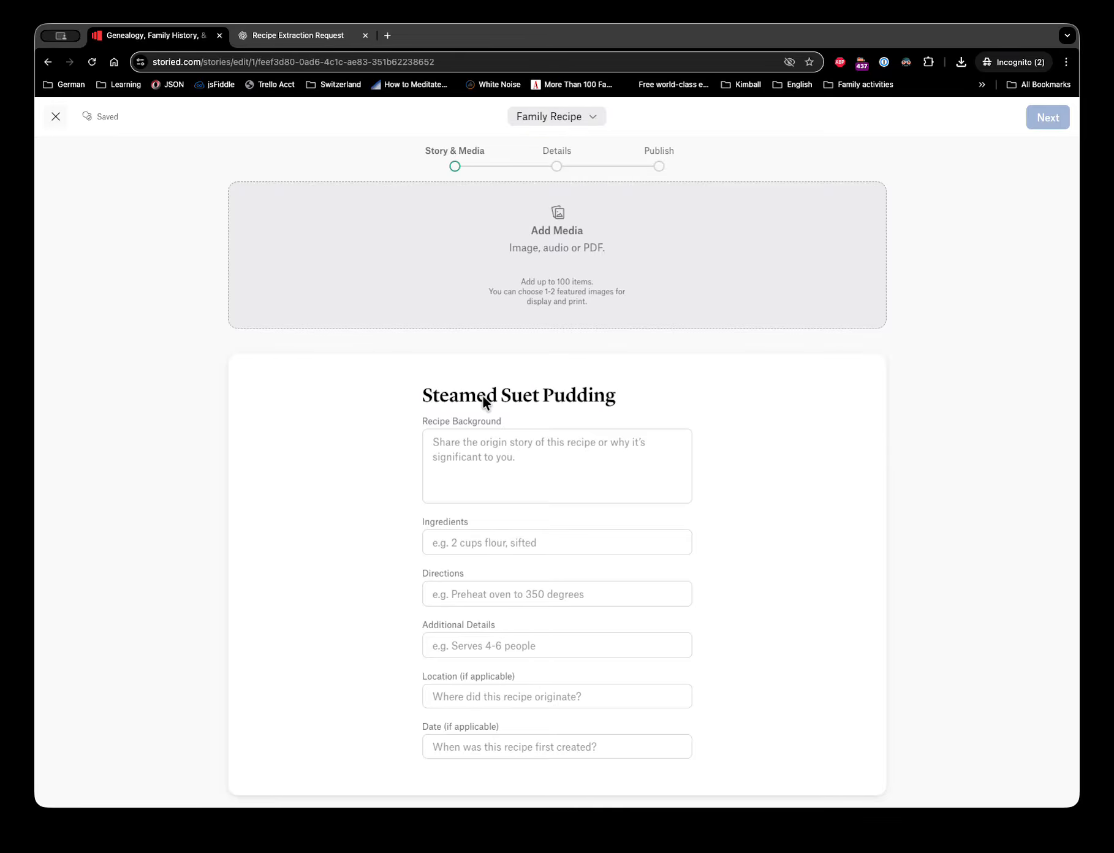
pyautogui.click(269, 34)
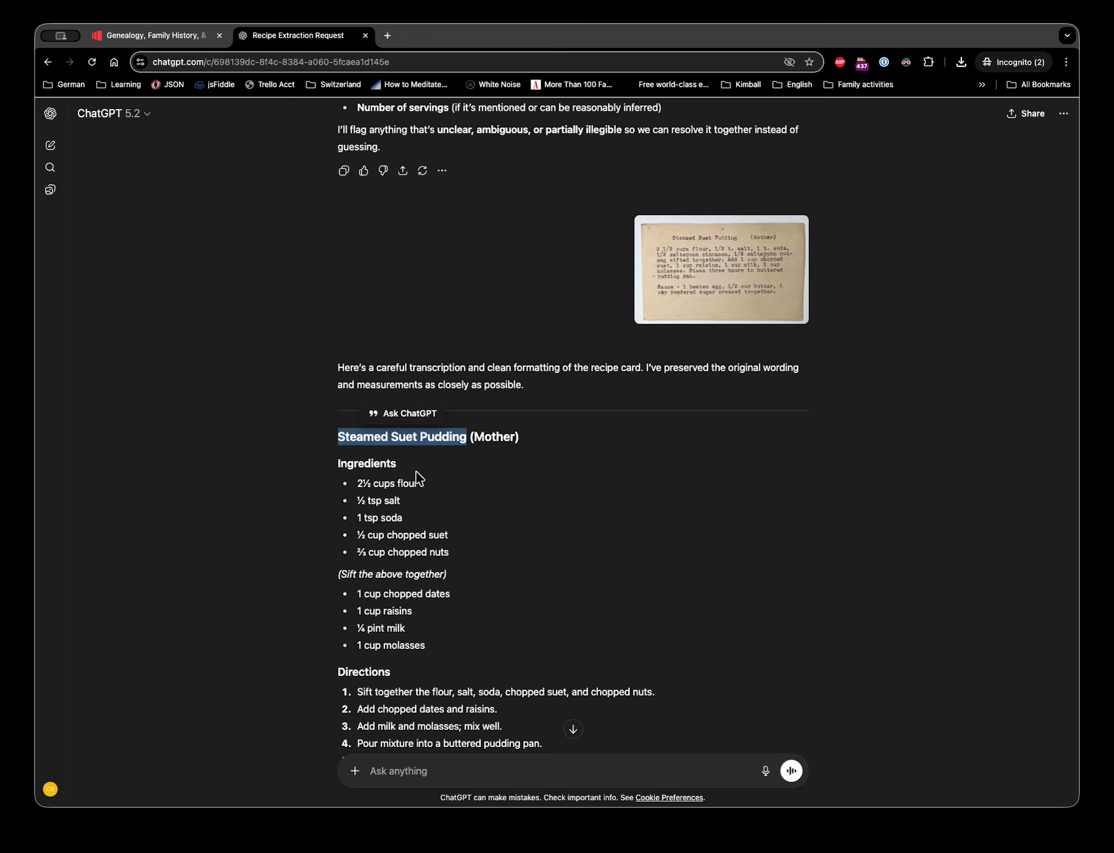
# - Select the pudding's full ingredient list in the ChatGPT transcription and switch back to Storied
pyautogui.click(361, 484)
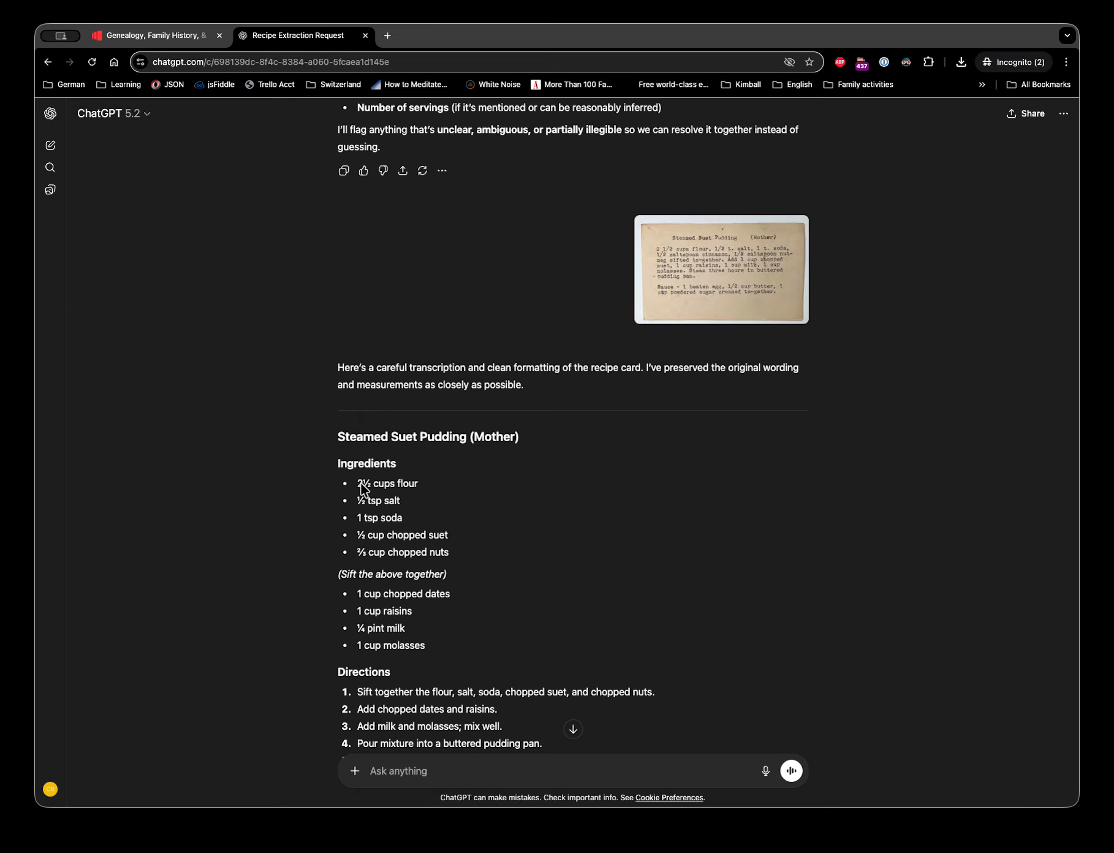
pyautogui.moveTo(357, 483); pyautogui.dragTo(426, 646)
pyautogui.press('super+c')
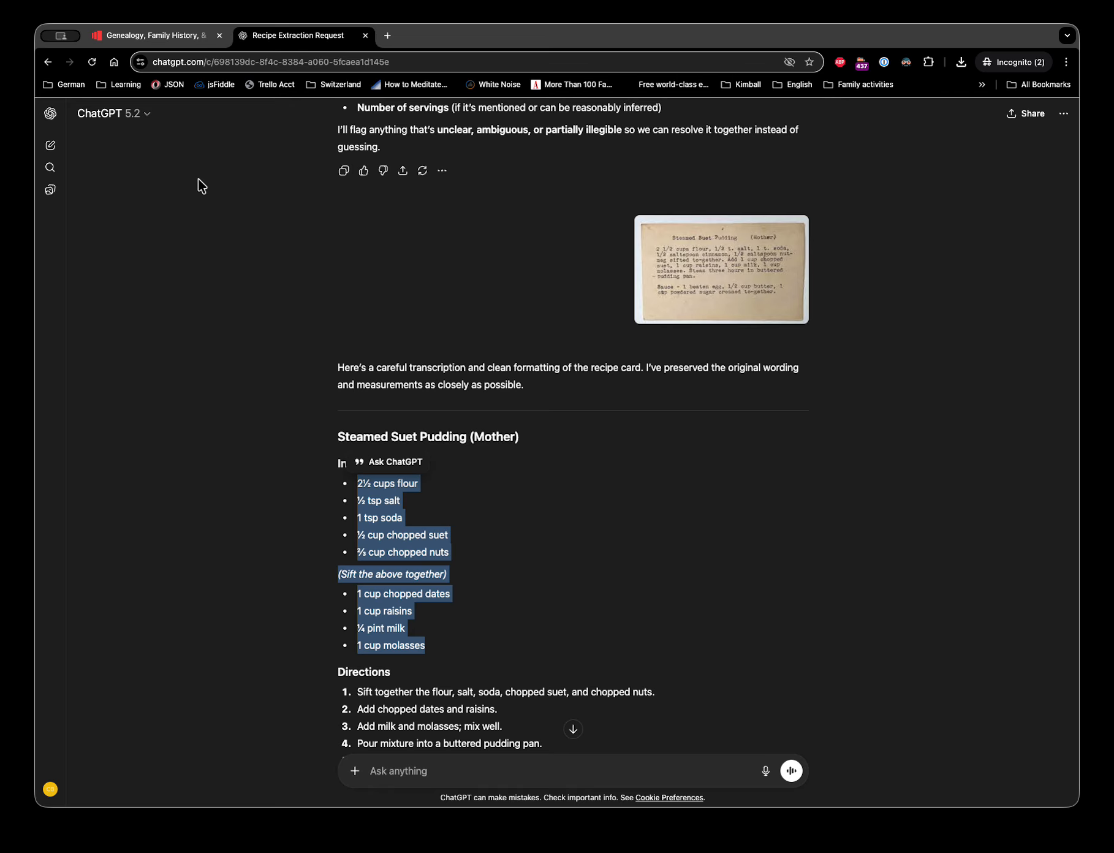
pyautogui.click(170, 39)
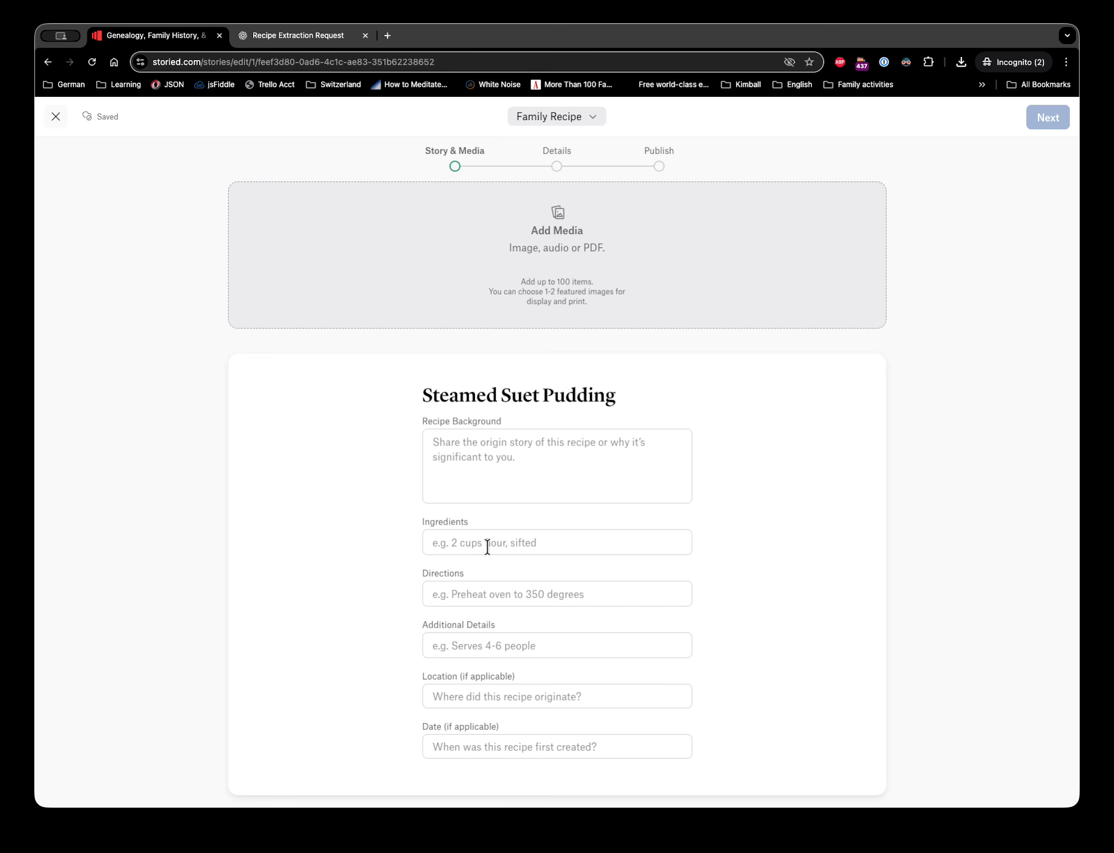
# - Paste the ingredients, 2½ cups flour through 1 cup molasses, into Ingredients without a trailing bullet
pyautogui.click(488, 546)
pyautogui.press('super+v')
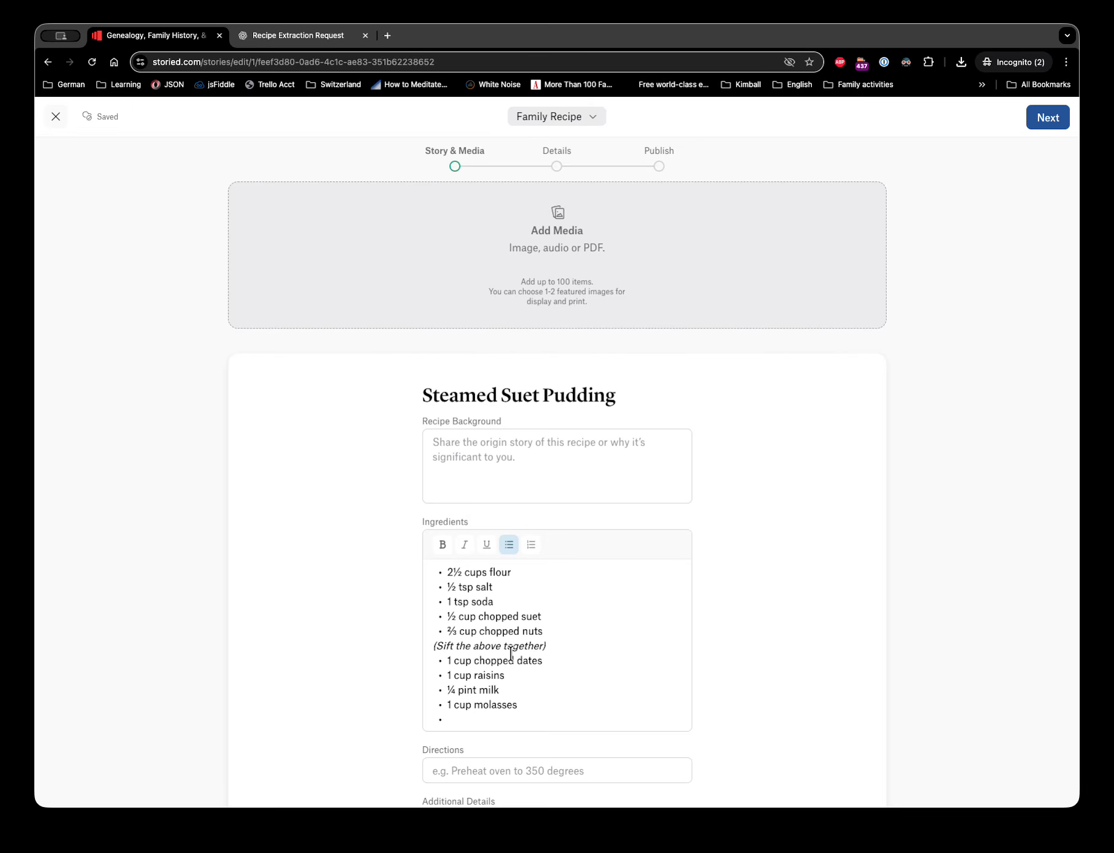
pyautogui.press('BackSpace')
pyautogui.press('BackSpace')
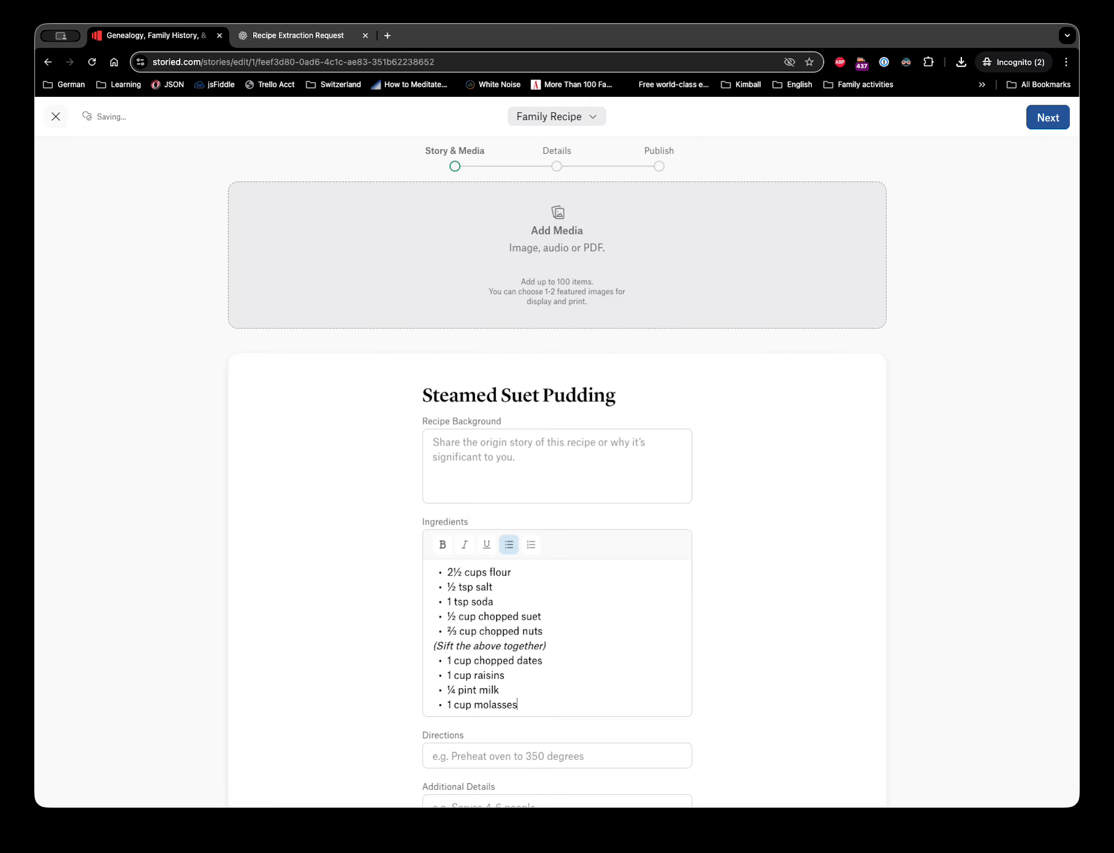
pyautogui.scroll(-2, 514, 680)
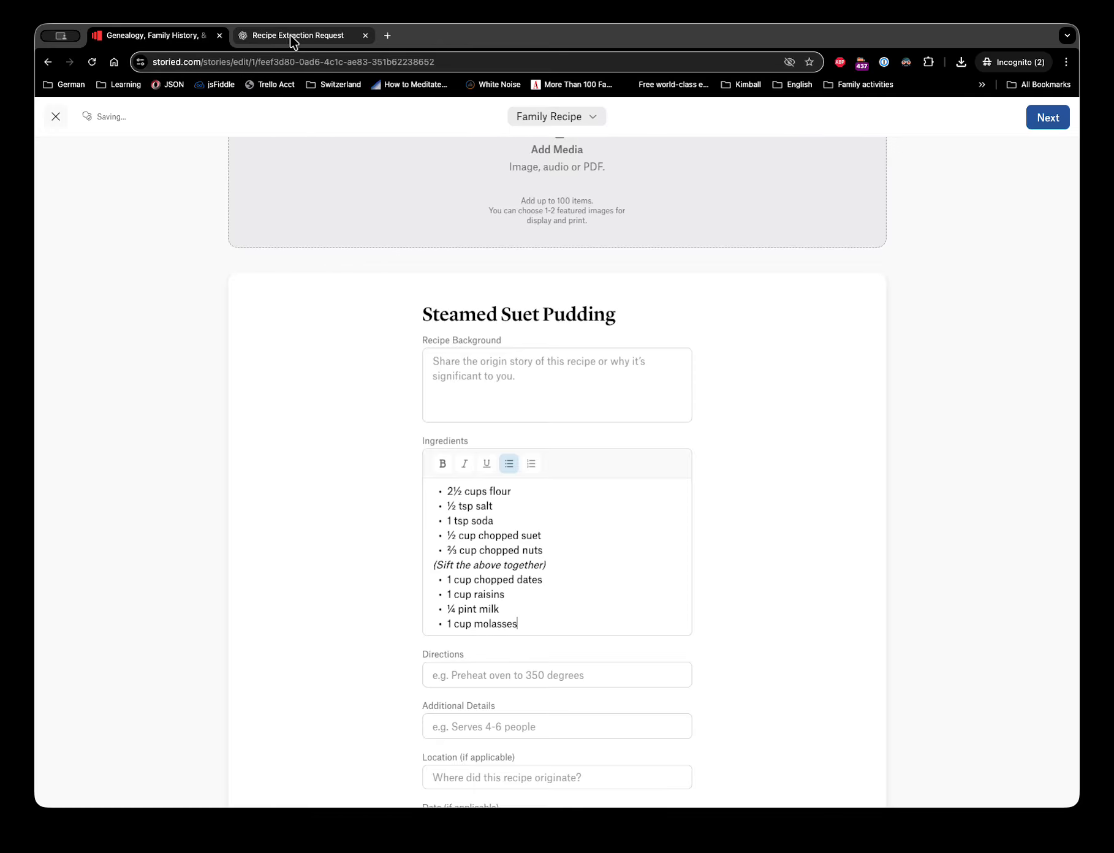
pyautogui.click(290, 35)
# - Select the Directions steps through the Sauce instructions in ChatGPT and carry them to Storied
pyautogui.click(395, 590)
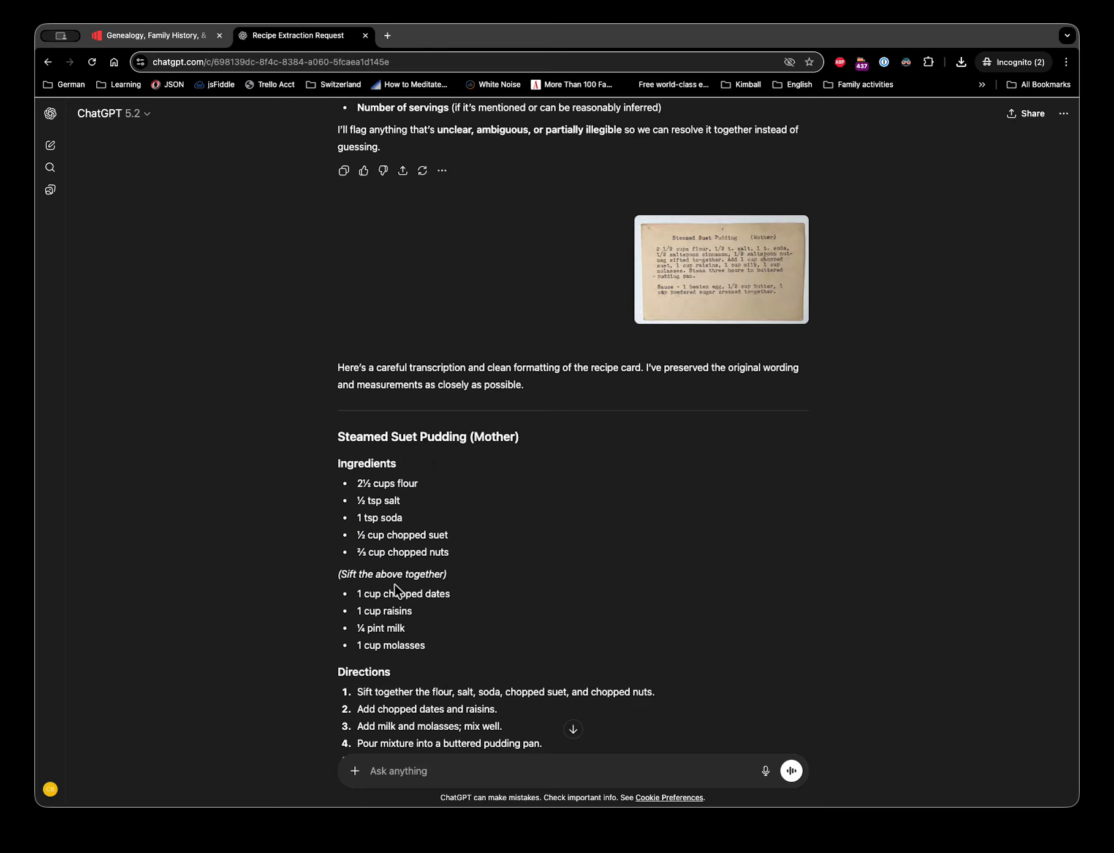
pyautogui.scroll(-4, 393, 590)
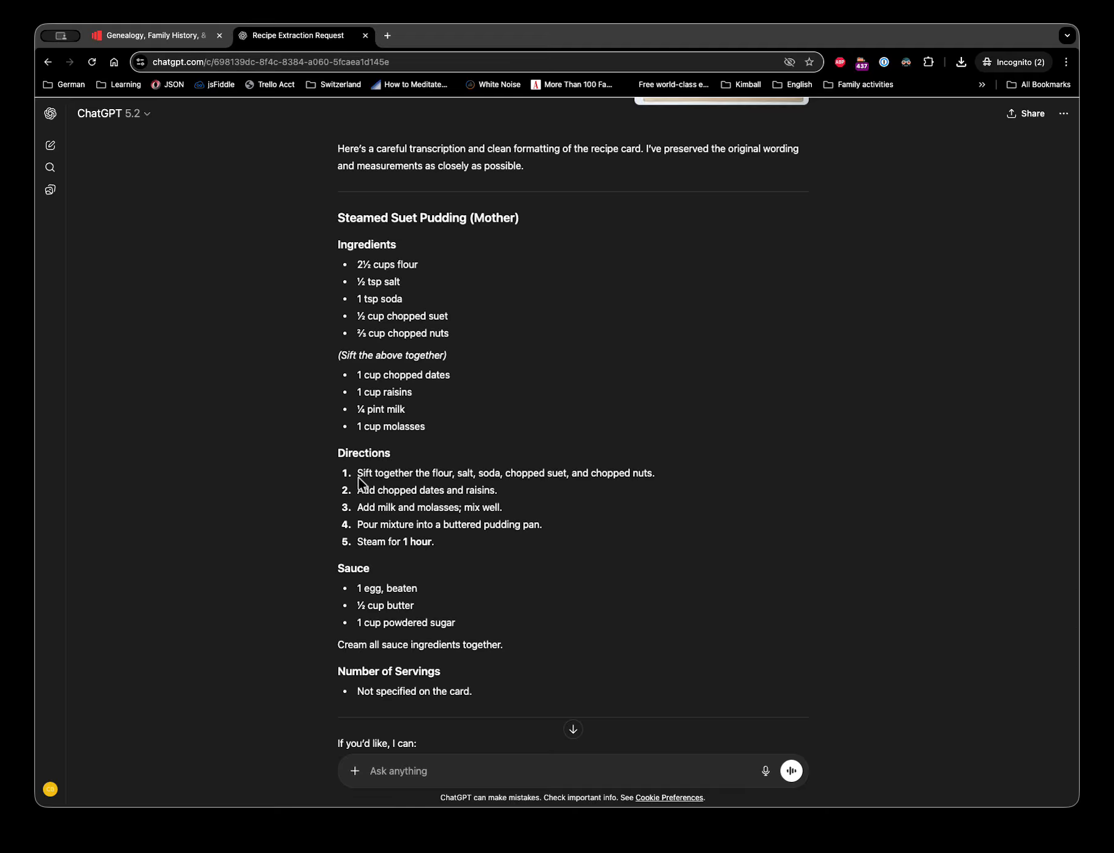
pyautogui.moveTo(358, 473); pyautogui.dragTo(518, 640)
pyautogui.press('super+c')
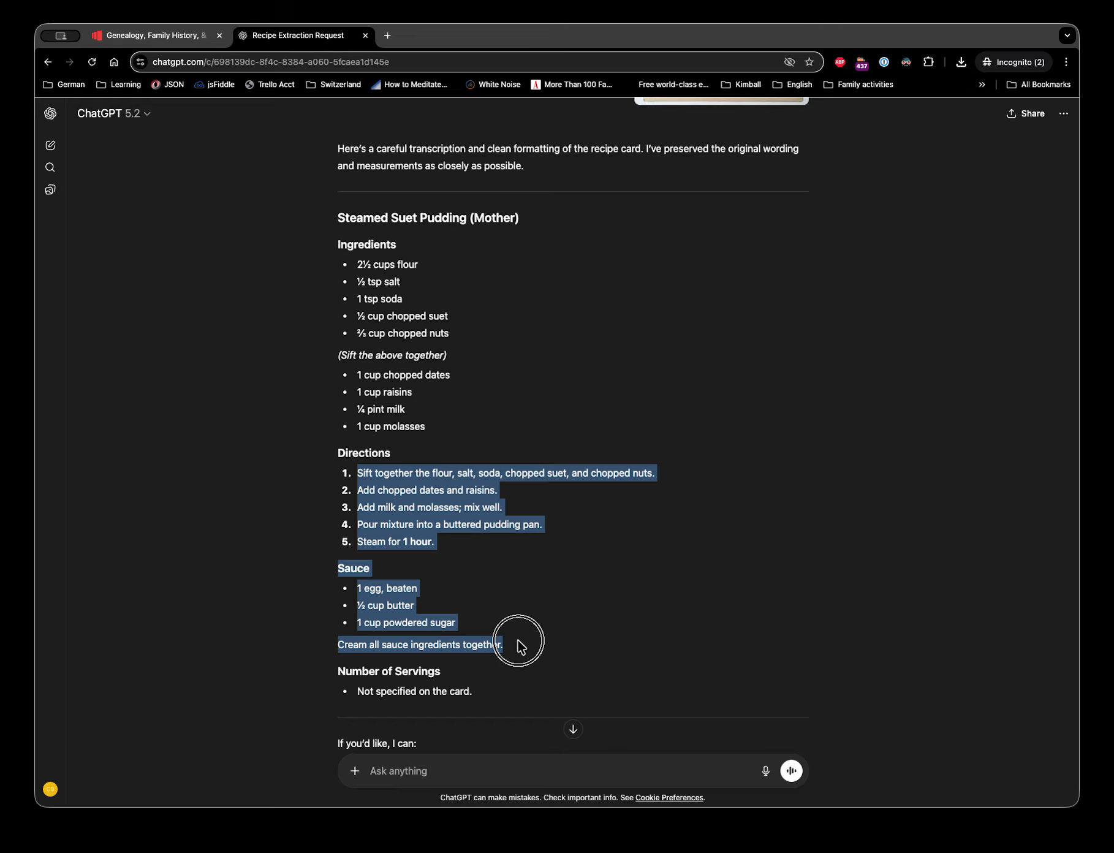
pyautogui.click(174, 37)
# - Paste the directions and sauce text into Directions and make '1 hour.' in step 5 plain, not bold
pyautogui.click(498, 665)
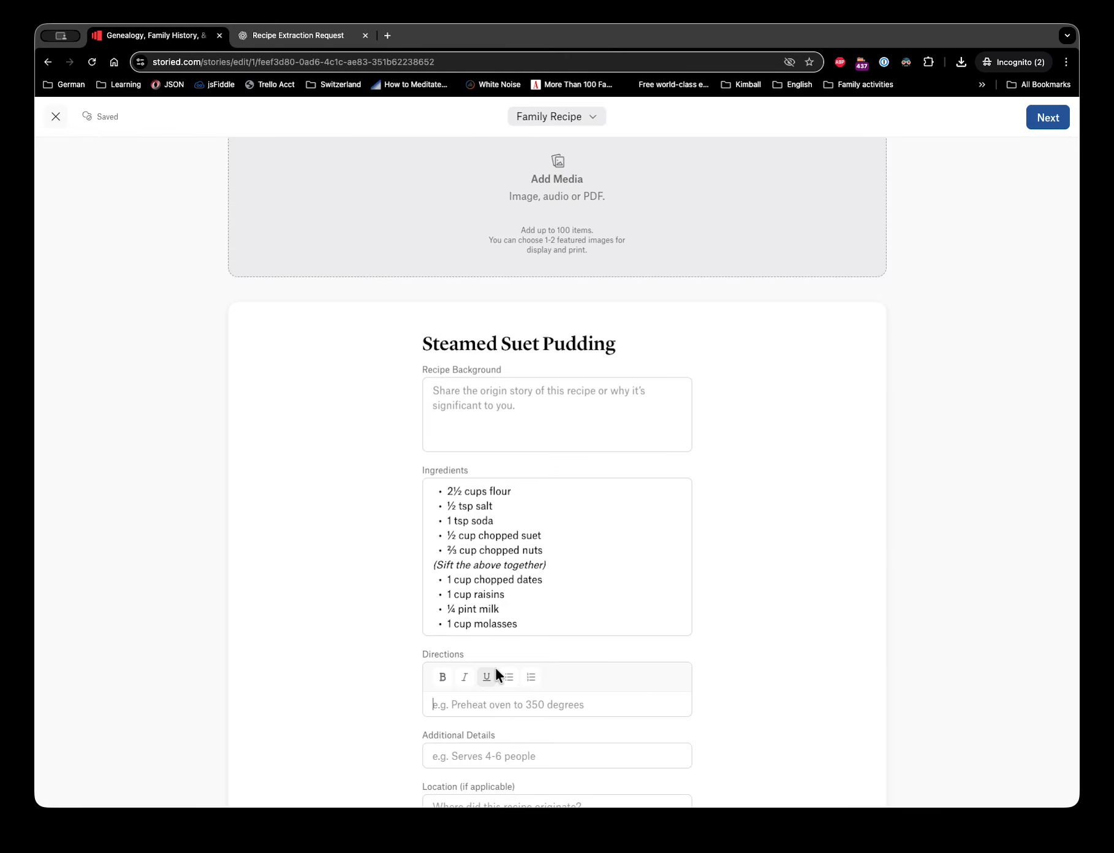
pyautogui.press('super+v')
pyautogui.scroll(-4, 538, 570)
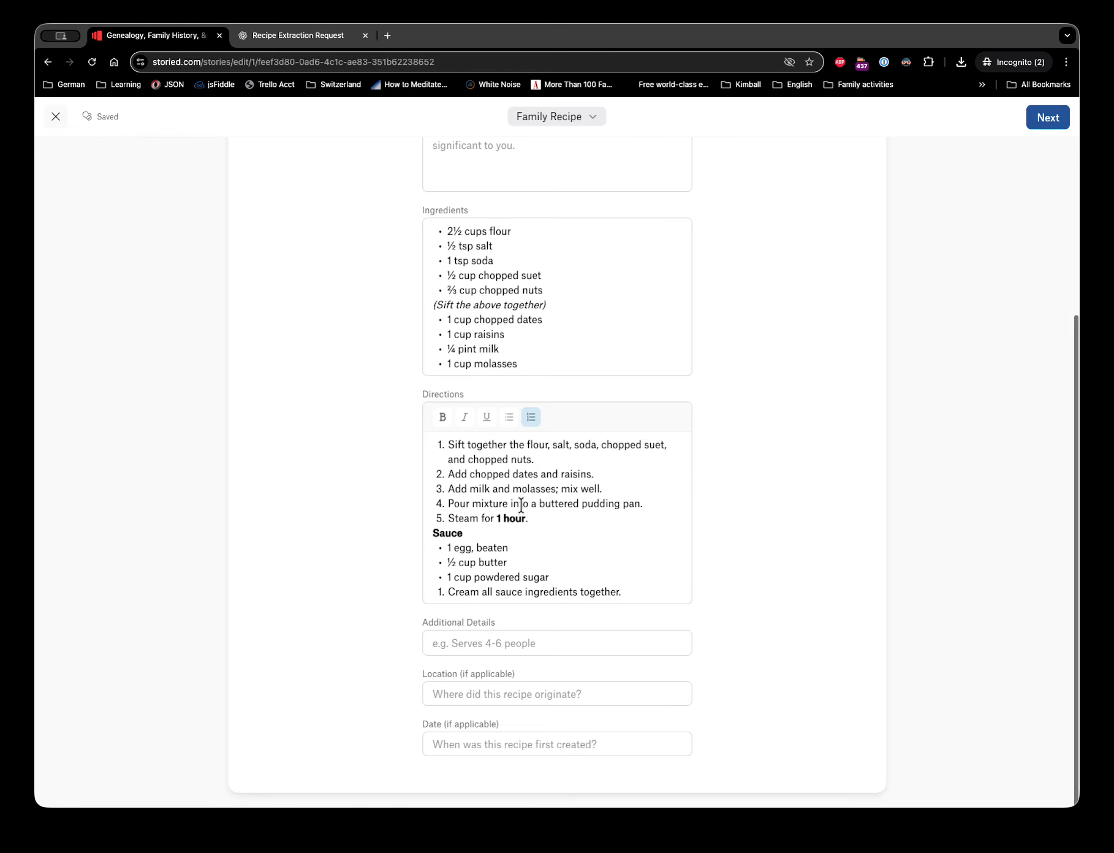
pyautogui.click(498, 518)
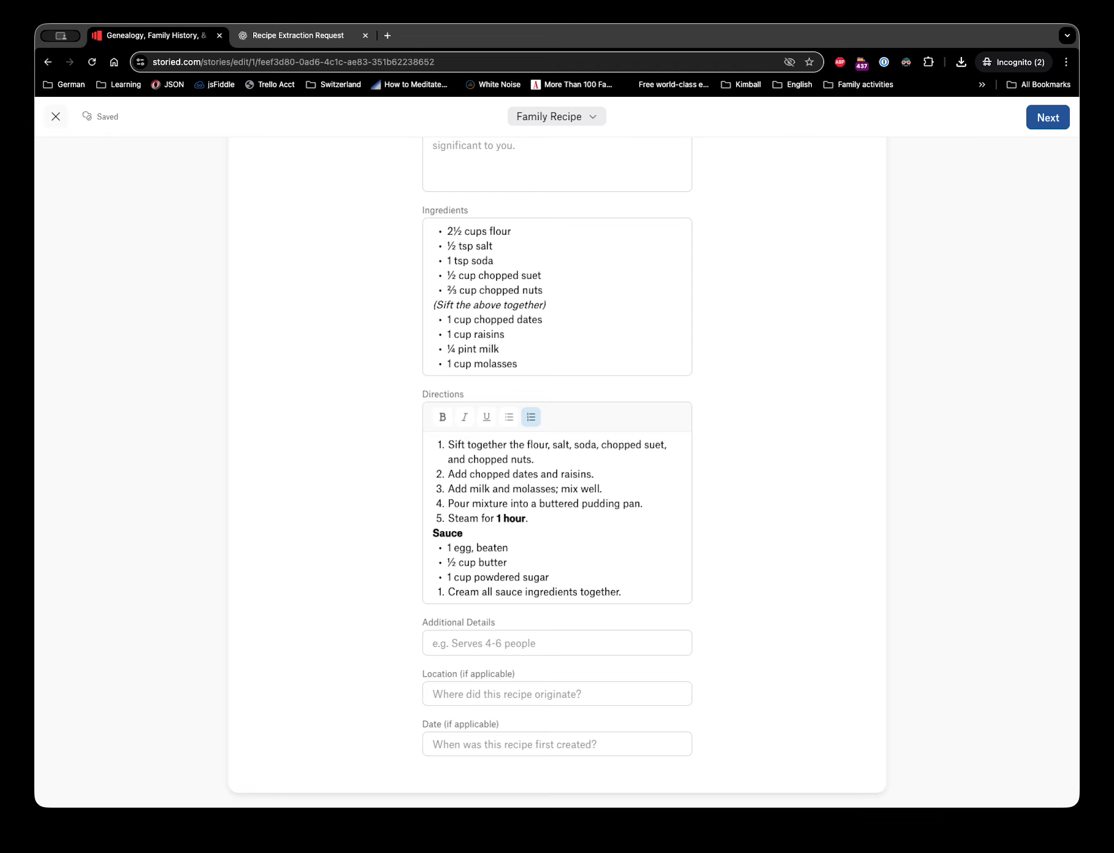
pyautogui.hotkey('shift', 'End')
pyautogui.click(442, 418)
# - Add a blank line above Sauce and make the sauce instruction its own bullet
pyautogui.click(466, 533)
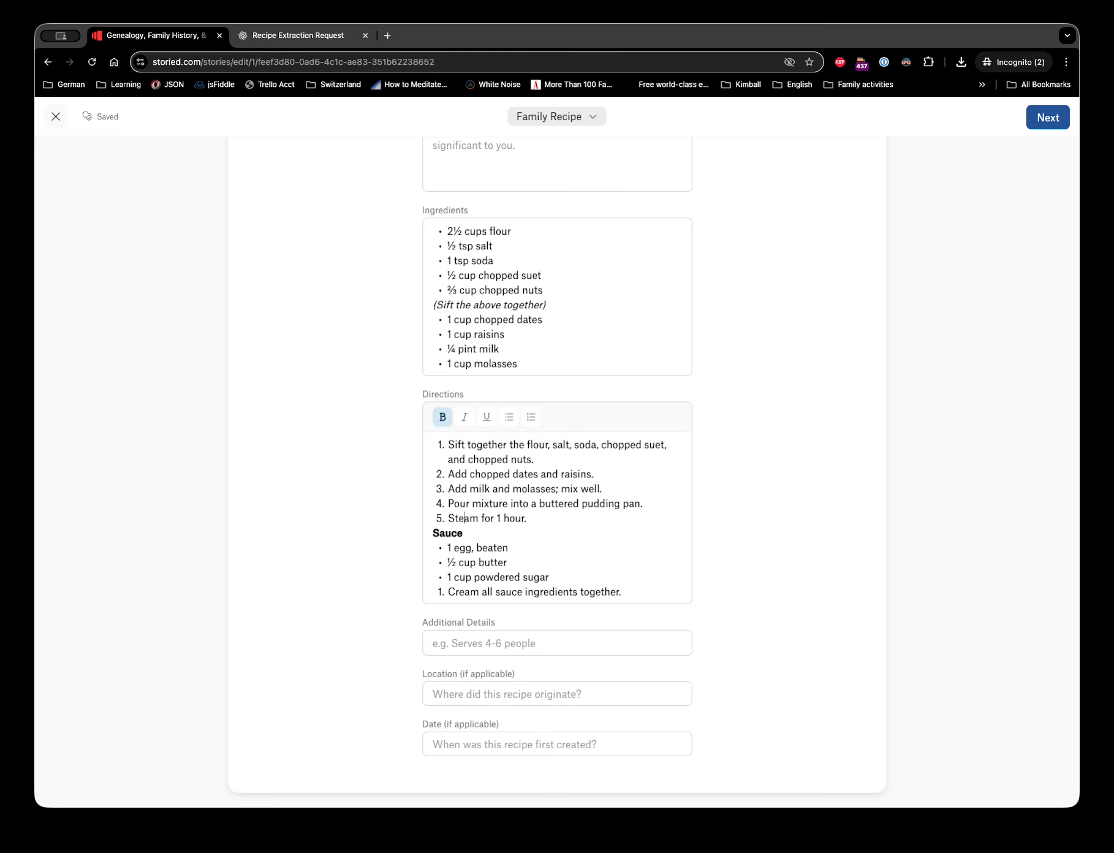
pyautogui.press('Return')
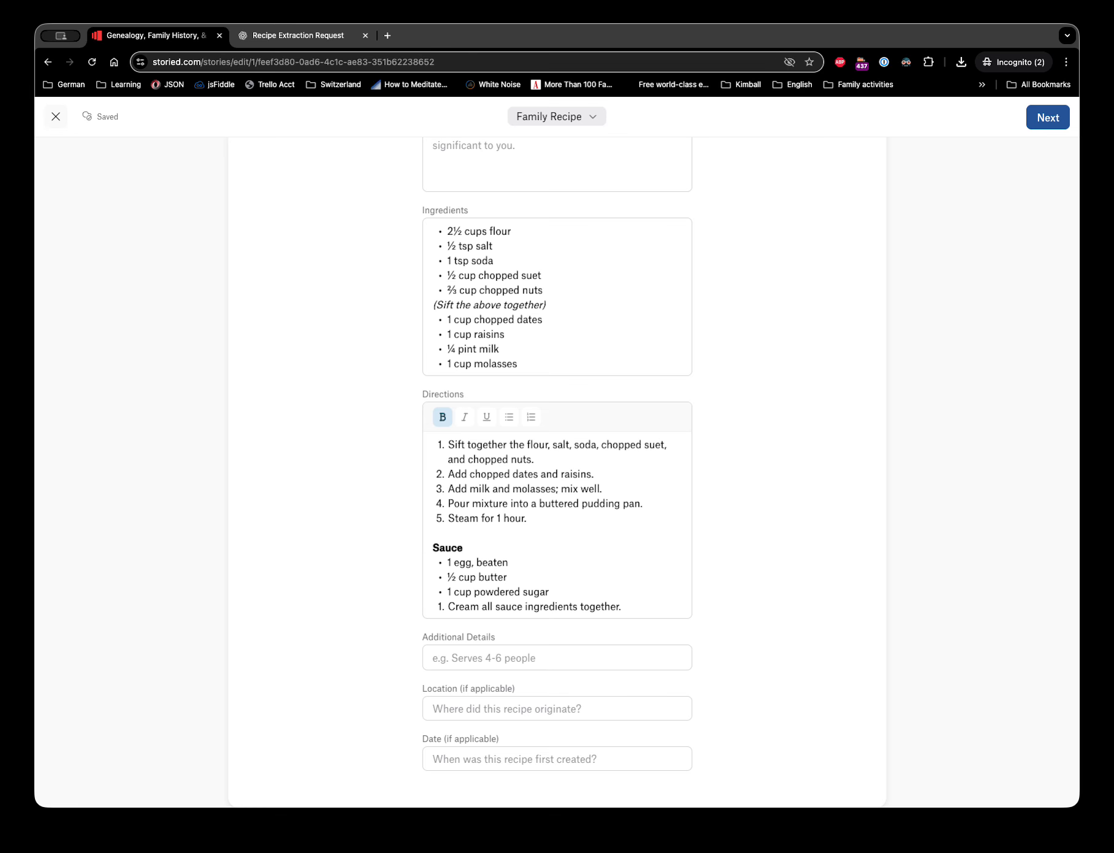
pyautogui.scroll(-1, 605, 571)
pyautogui.click(446, 588)
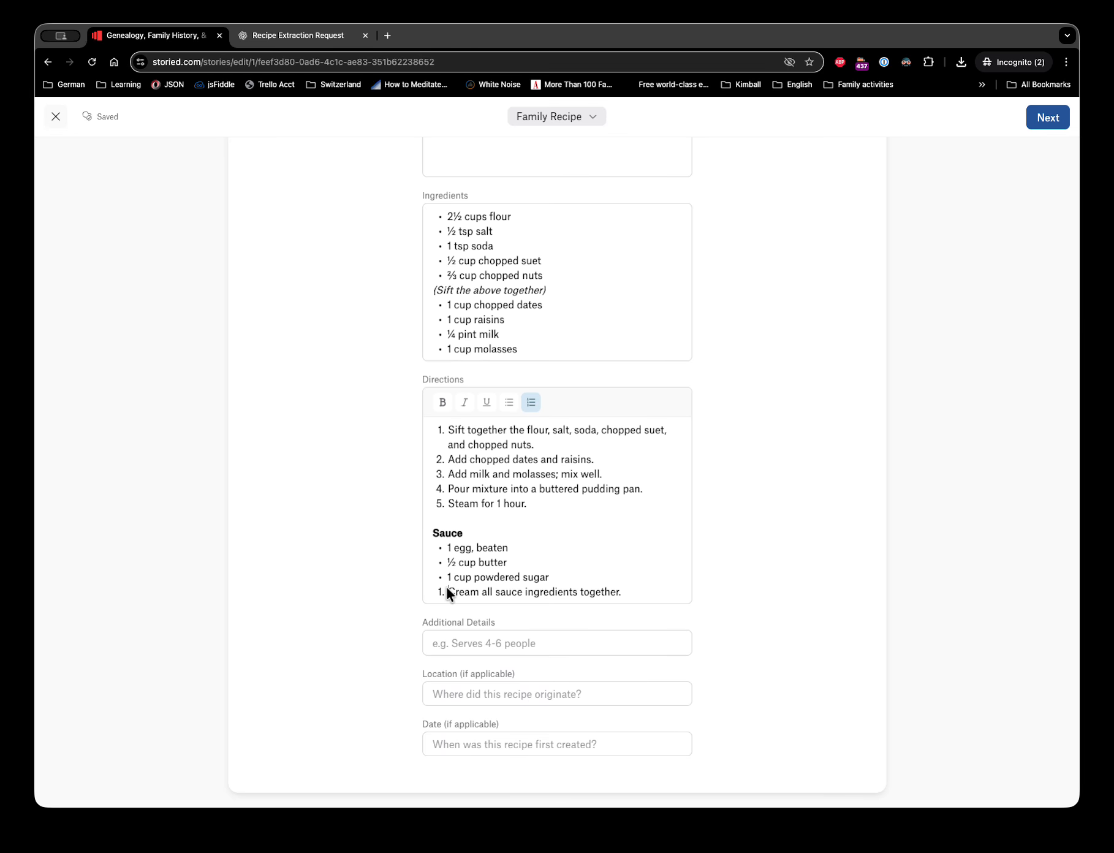
pyautogui.press('BackSpace')
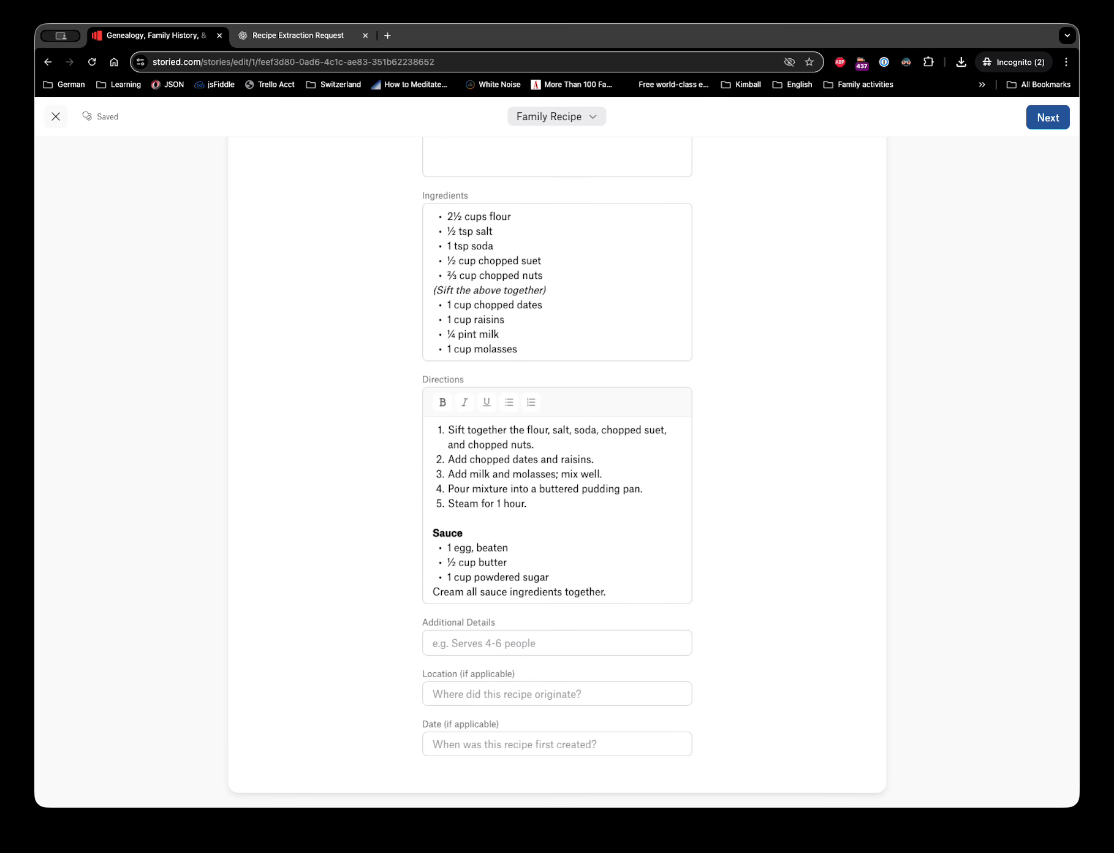
pyautogui.press('Return')
pyautogui.press('BackSpace')
pyautogui.press('BackSpace')
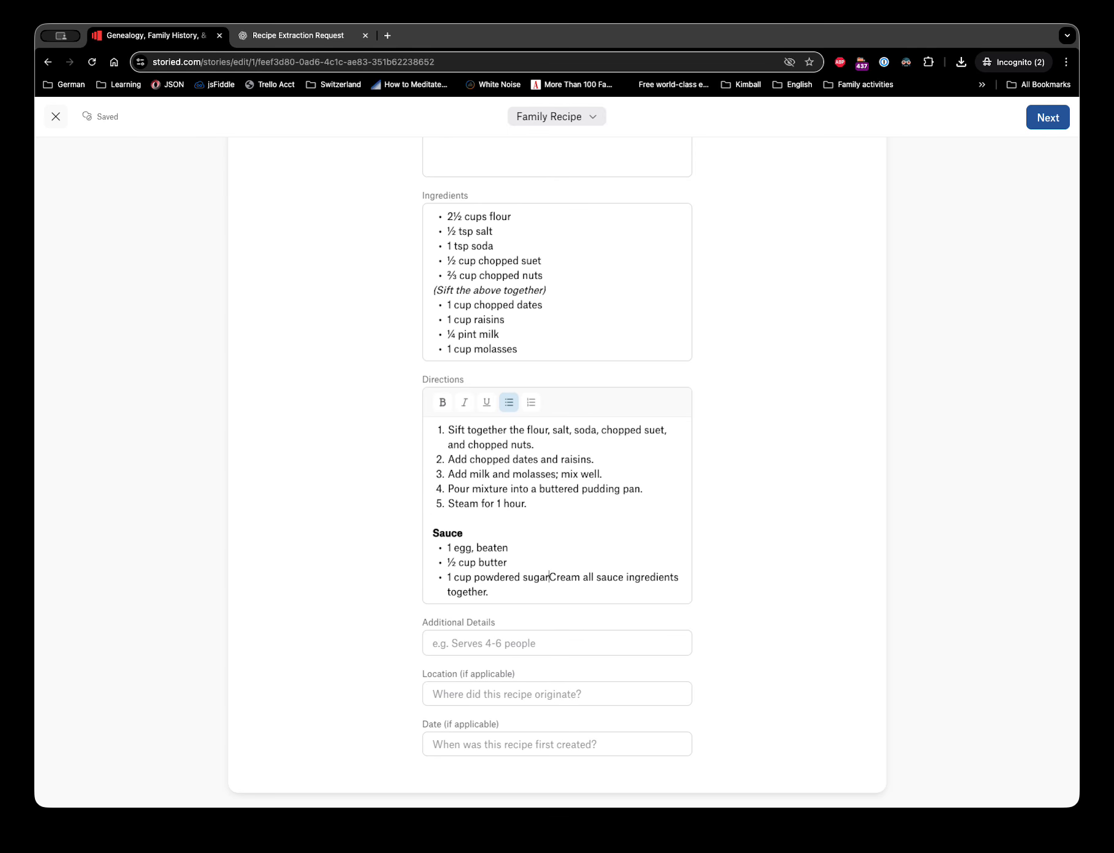
pyautogui.press('Return')
pyautogui.press('Up')
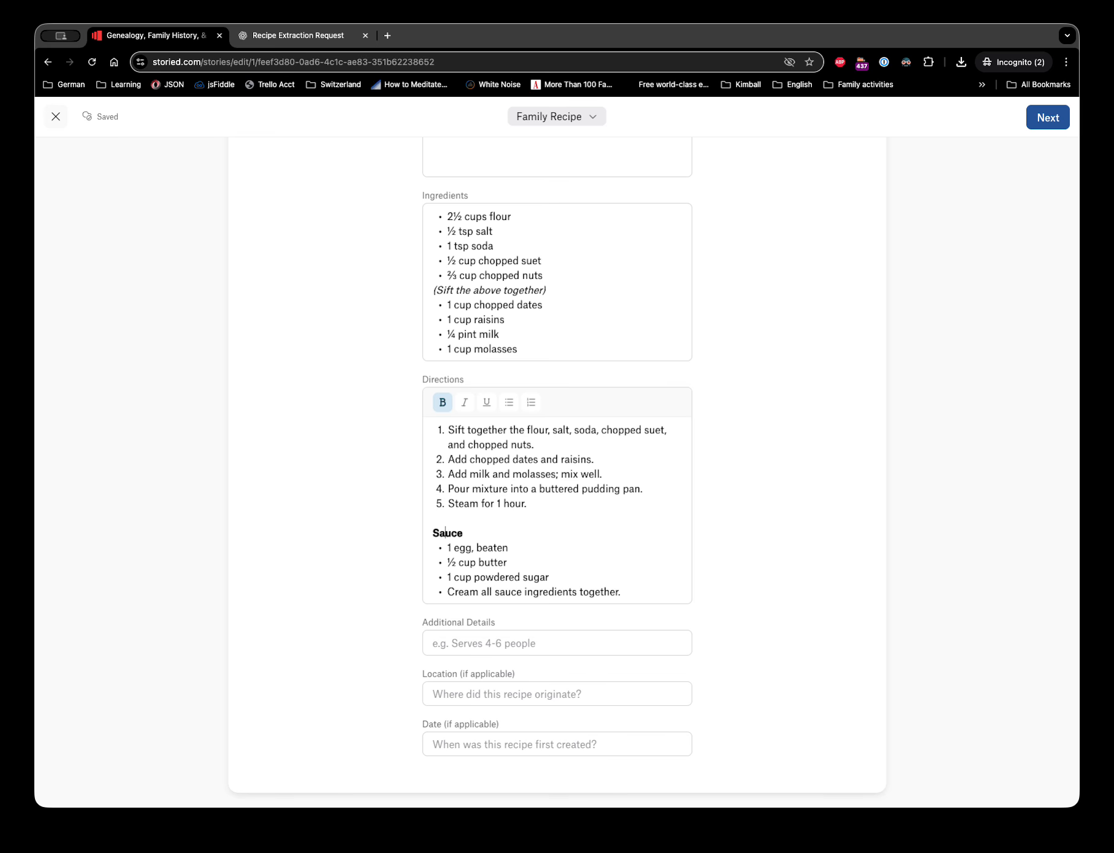
pyautogui.press('Down')
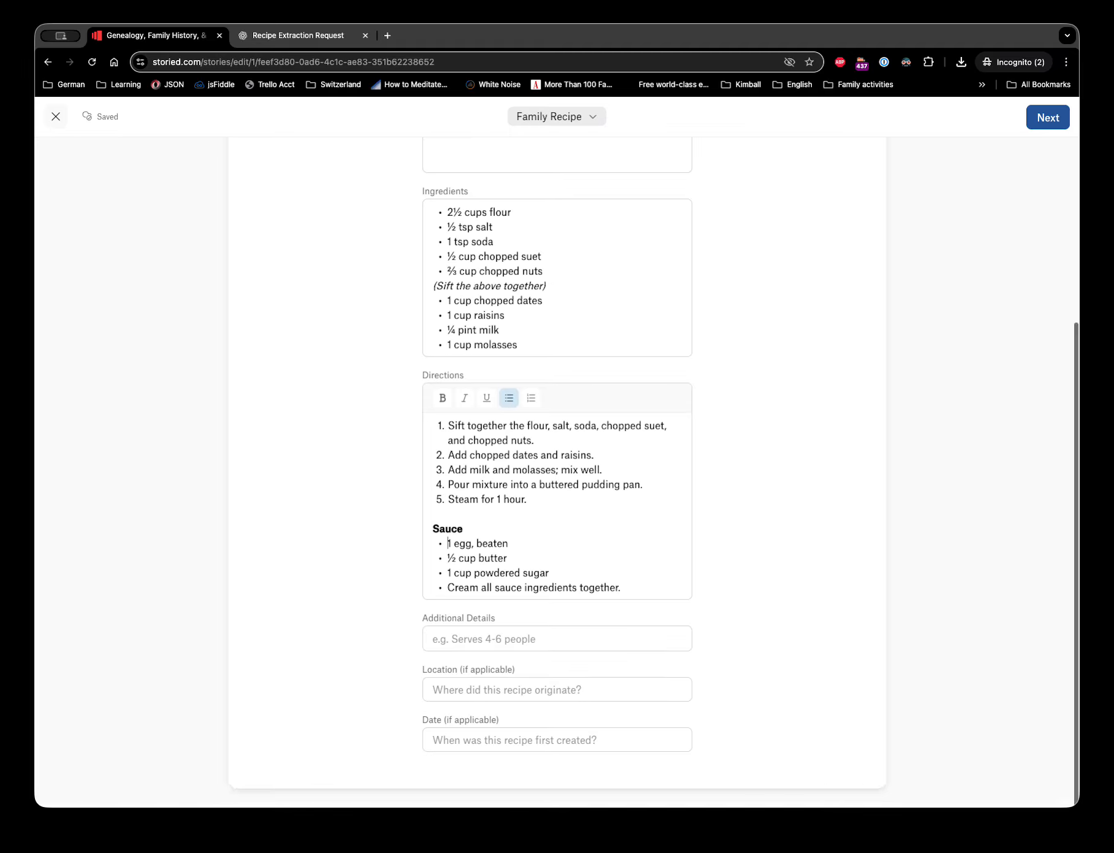
# - Cut the Sauce heading and its three ingredients out of the Directions field
pyautogui.scroll(2, 495, 575)
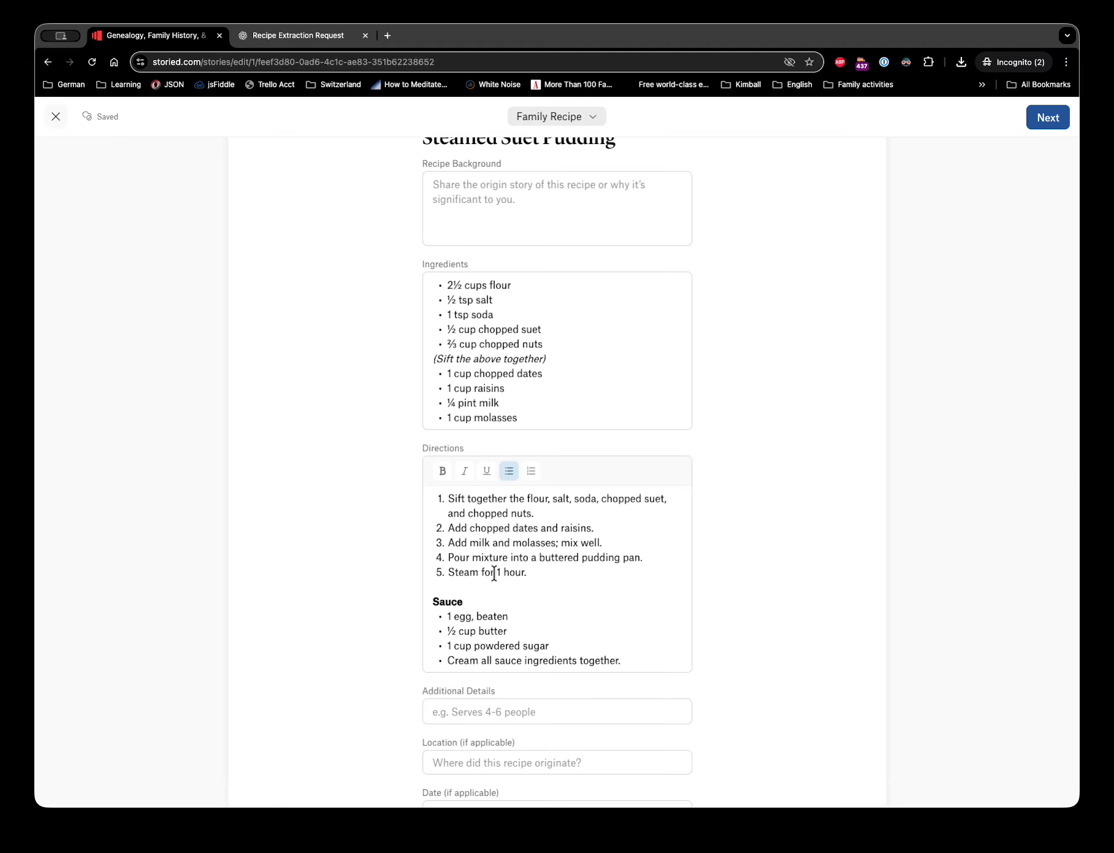
pyautogui.scroll(-2, 494, 570)
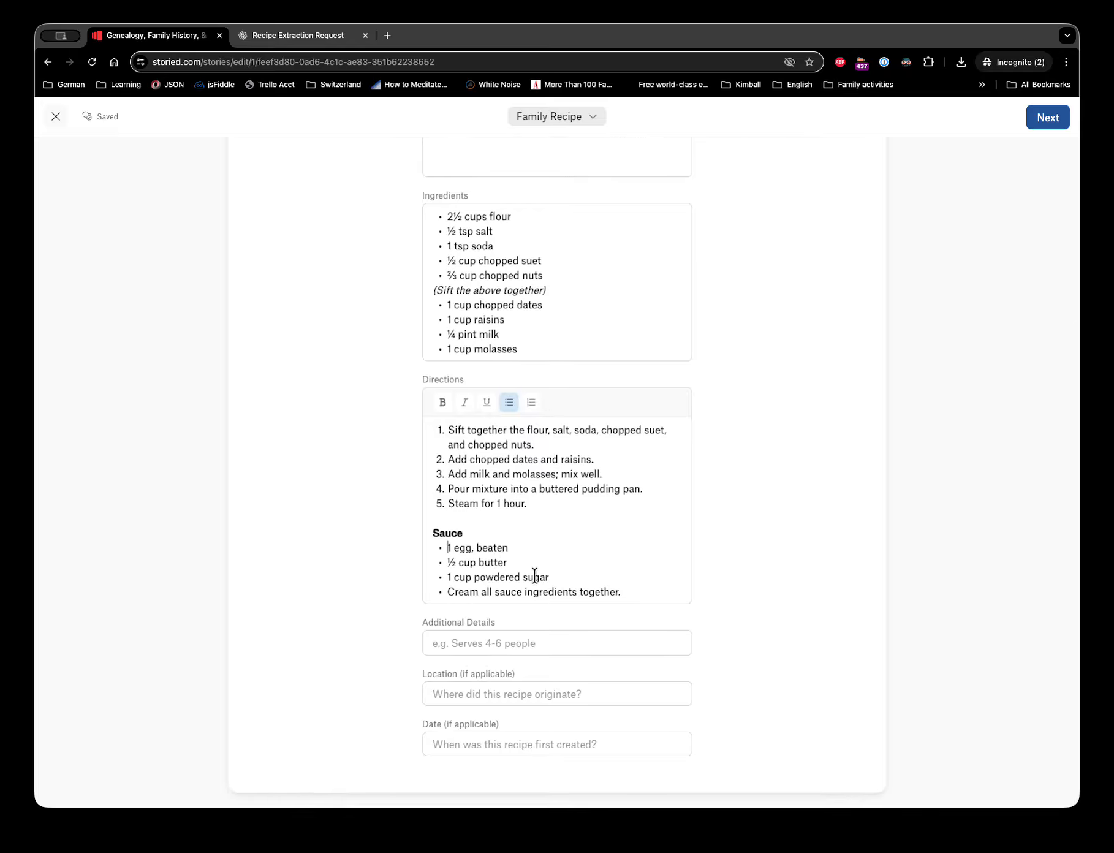
pyautogui.keyDown('shift'); pyautogui.click(551, 576); pyautogui.keyUp('shift')
pyautogui.press('BackSpace')
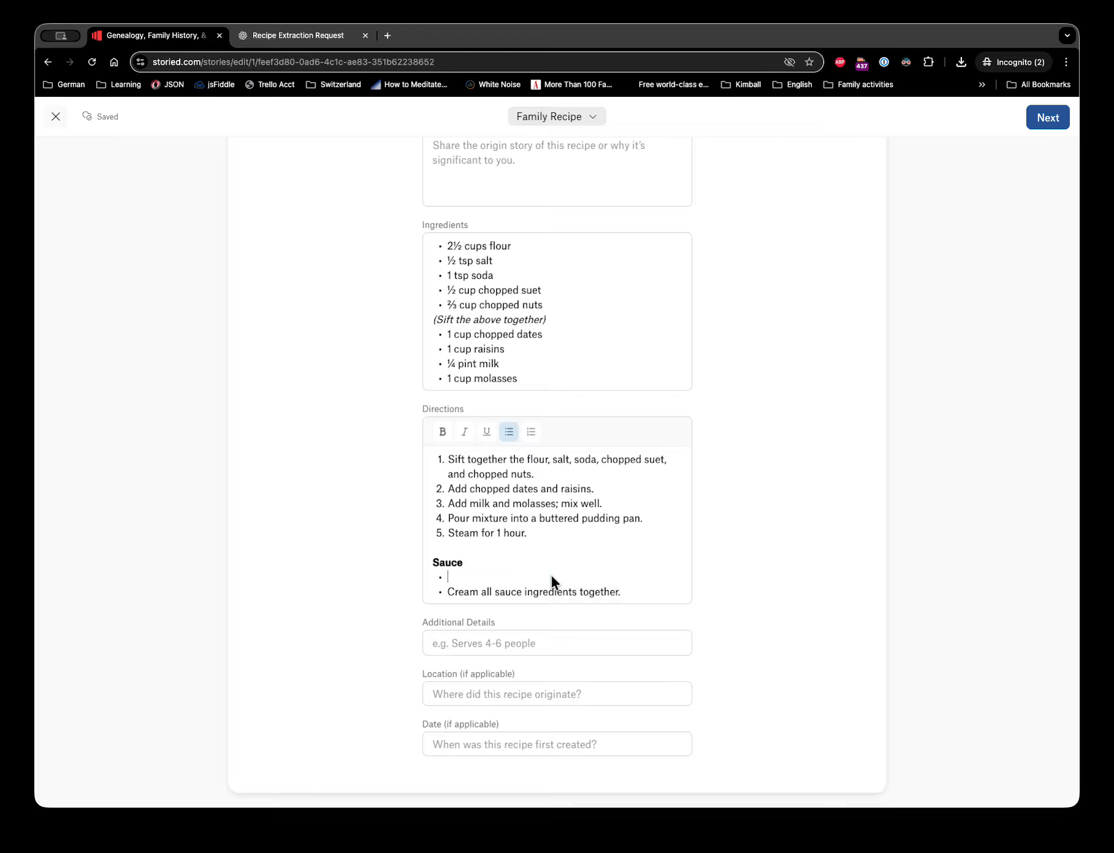
pyautogui.press('super+z')
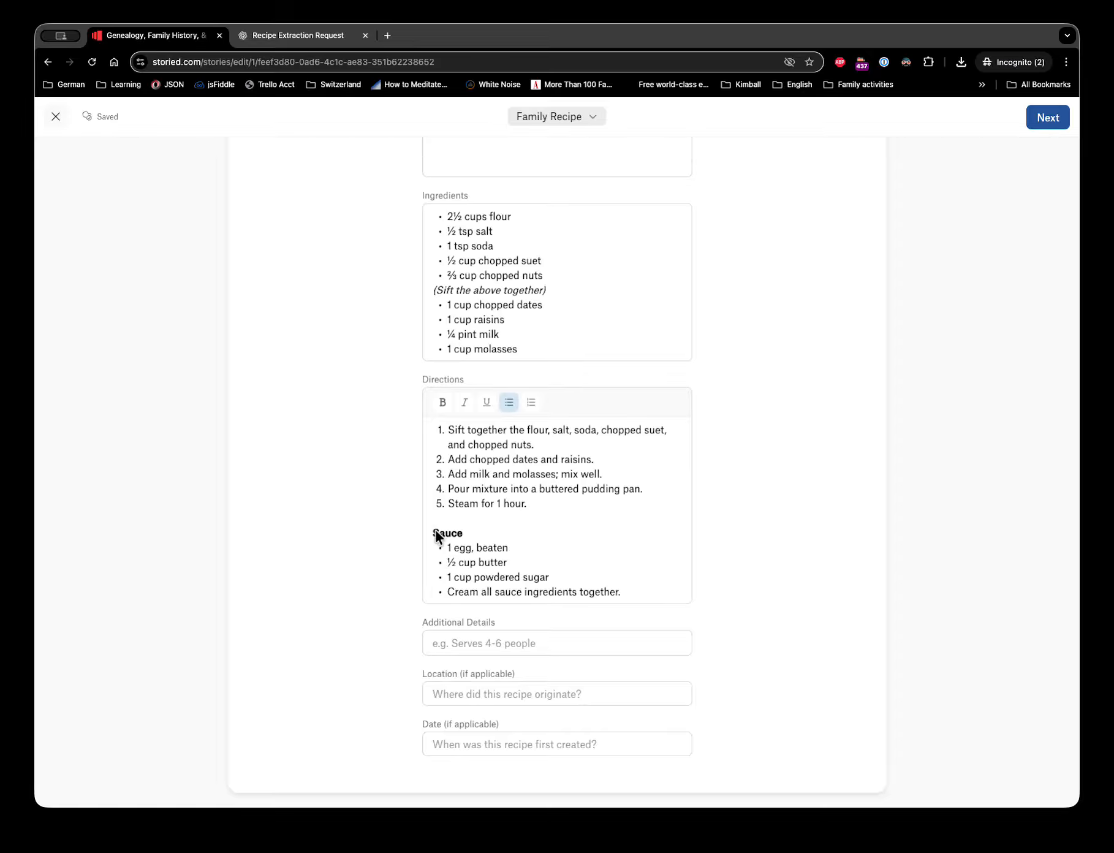
pyautogui.doubleClick(435, 534)
pyautogui.moveTo(500, 557); pyautogui.dragTo(549, 576)
pyautogui.hotkey('ctrl', 'c')
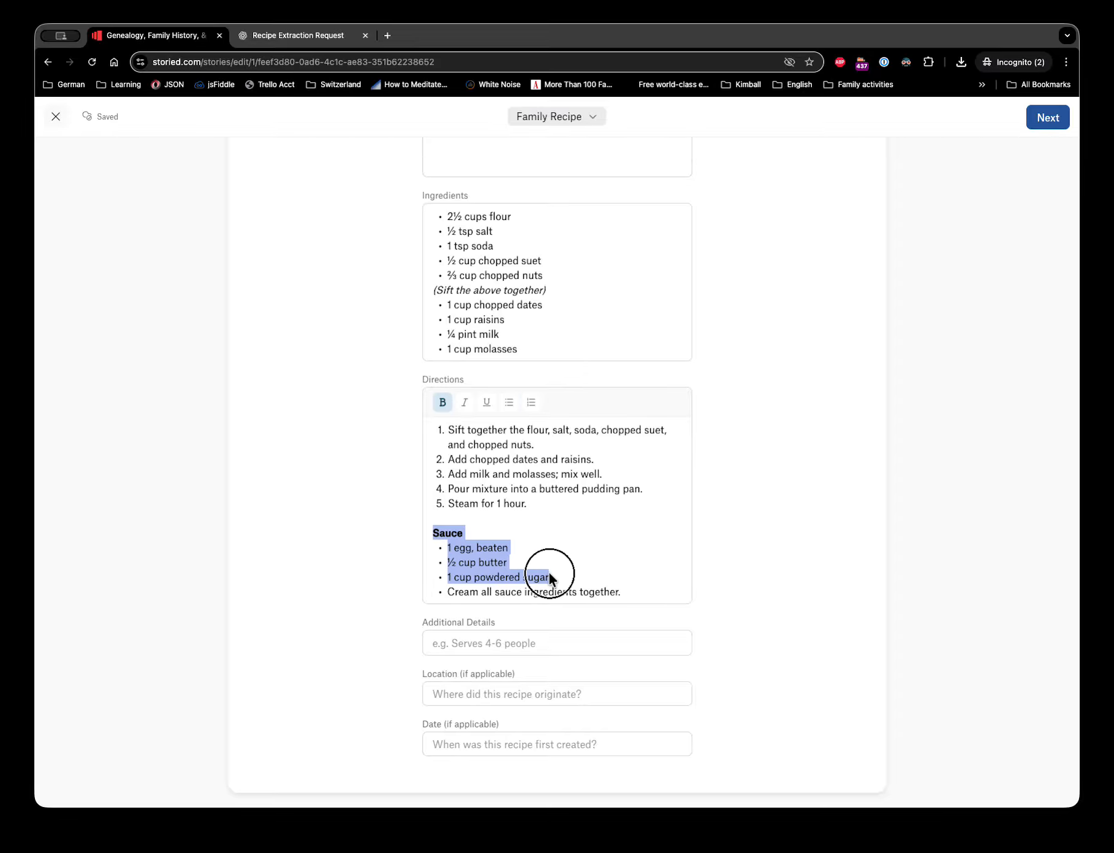
pyautogui.press('BackSpace')
# - Paste the sauce lines after '1 cup molasses' in Ingredients, with Sauce as an unbulleted heading preceded by a blank line
pyautogui.click(538, 417)
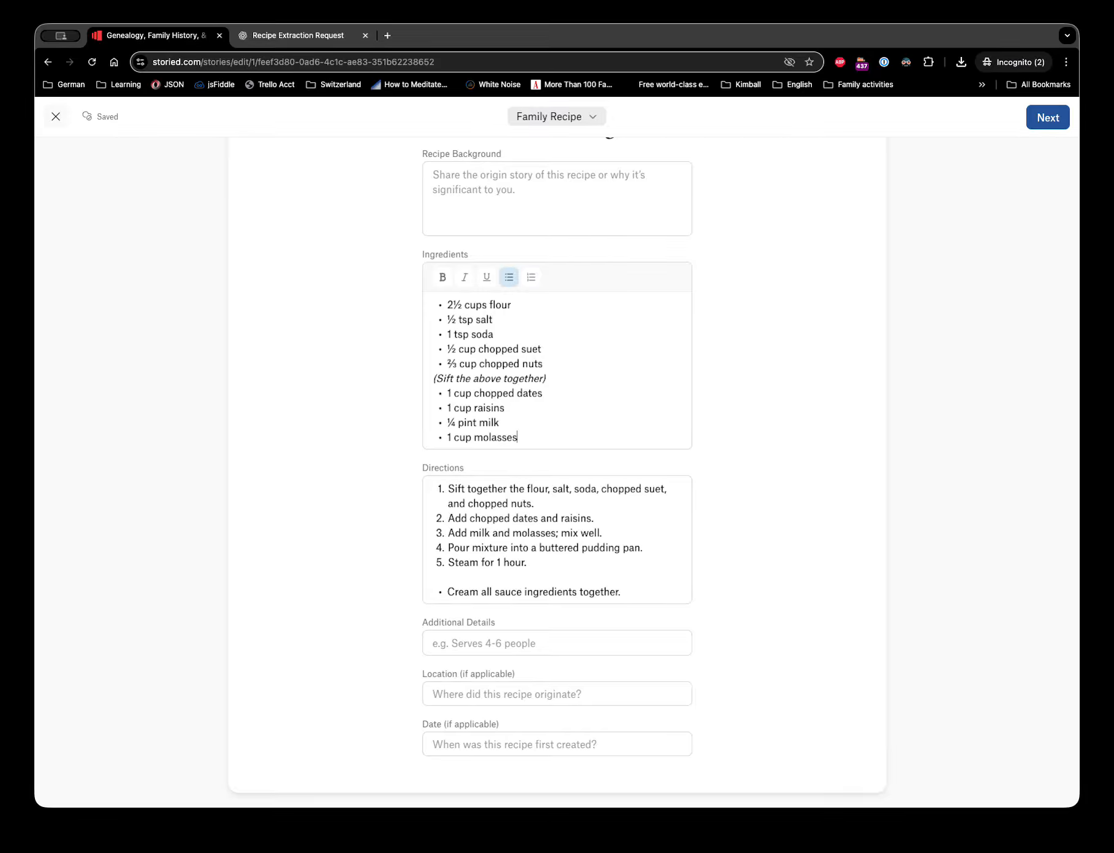
pyautogui.press('Return')
pyautogui.hotkey('ctrl', 'v')
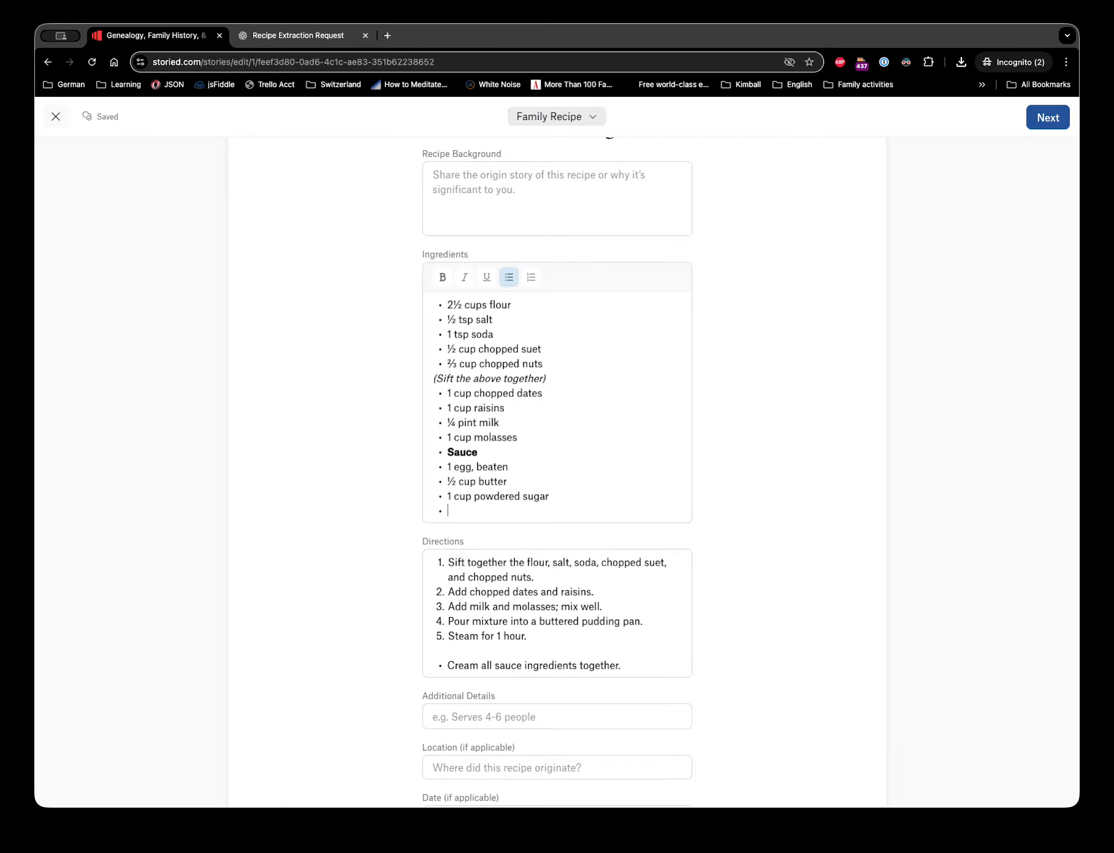
pyautogui.press('Up')
pyautogui.press('BackSpace')
pyautogui.press('Down')
pyautogui.press('Down')
pyautogui.press('BackSpace')
pyautogui.press('BackSpace')
pyautogui.click(463, 451)
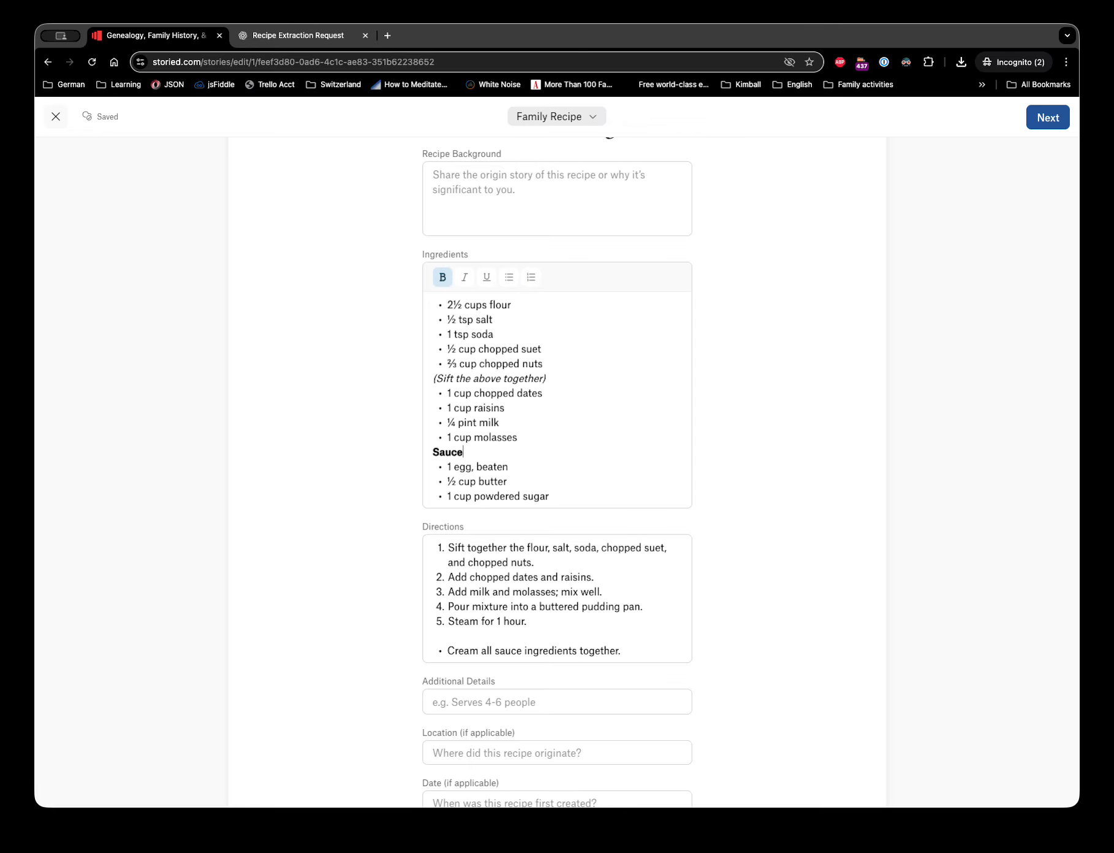
pyautogui.press('Return')
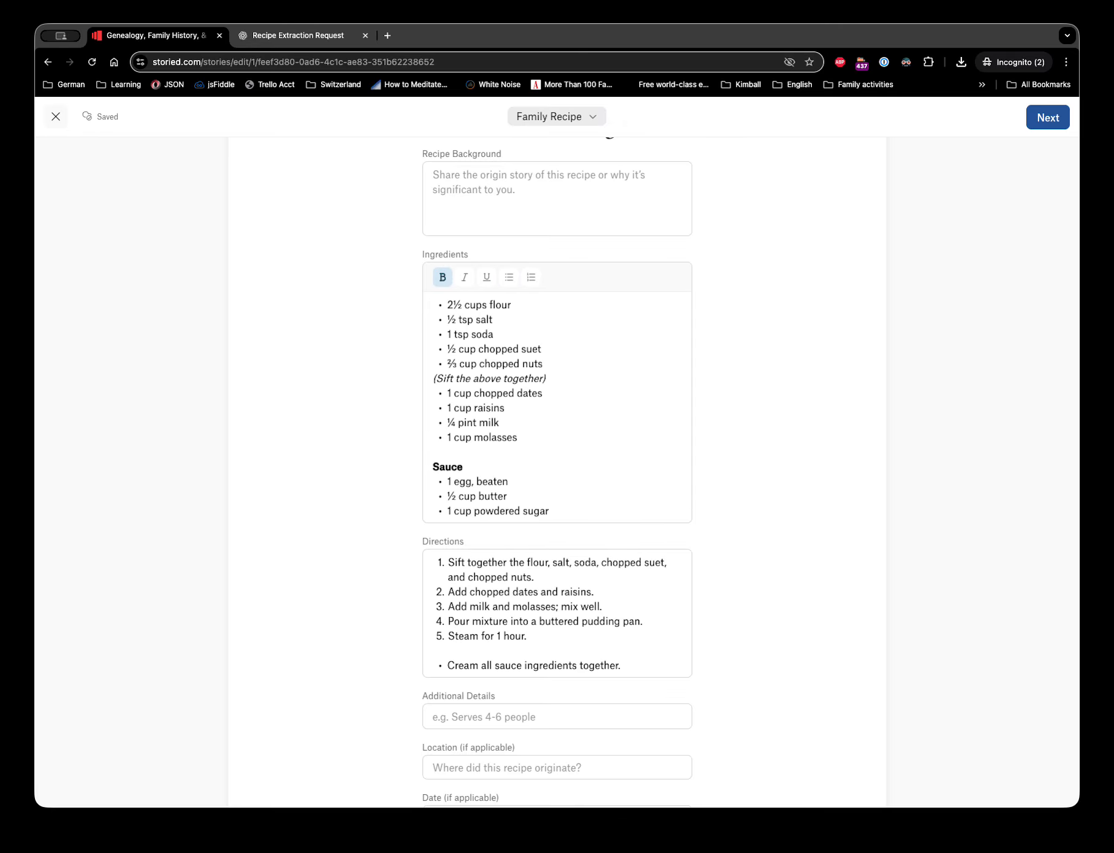
# - Bring up the Add Media options for the recipe
pyautogui.scroll(-2, 568, 341)
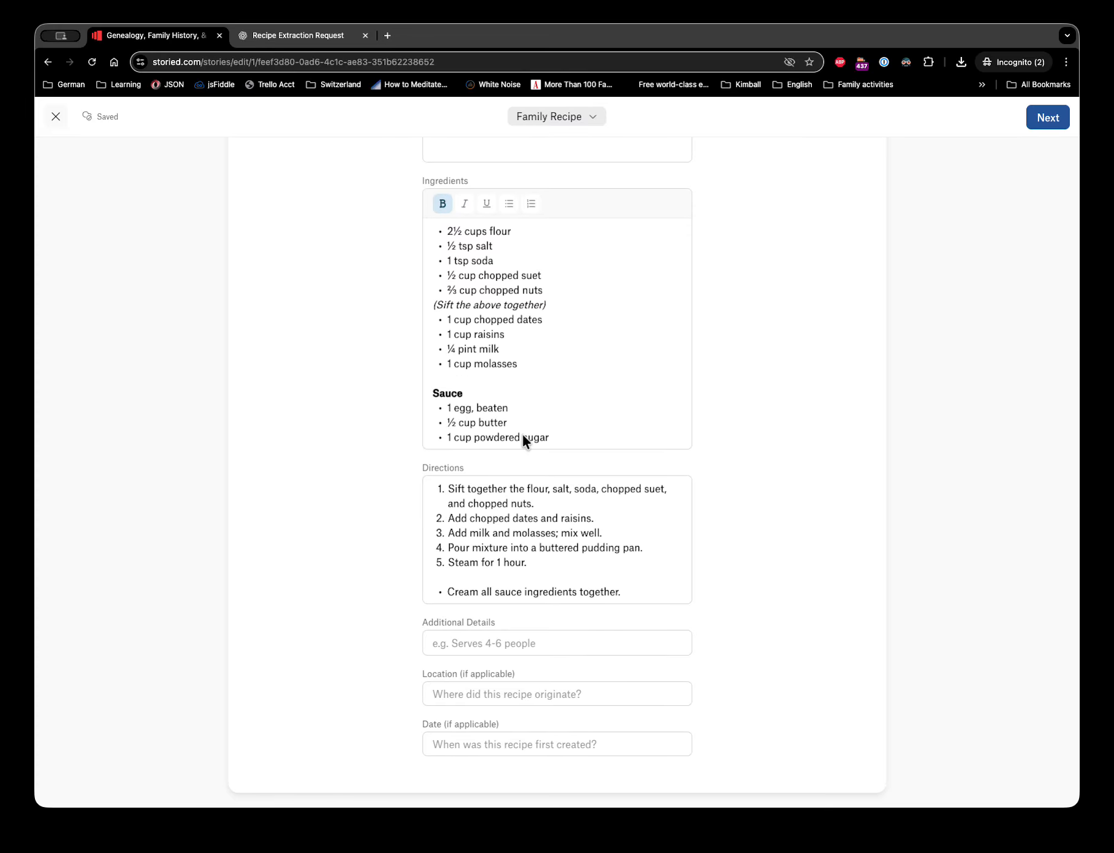
pyautogui.scroll(2, 522, 437)
pyautogui.scroll(5, 522, 436)
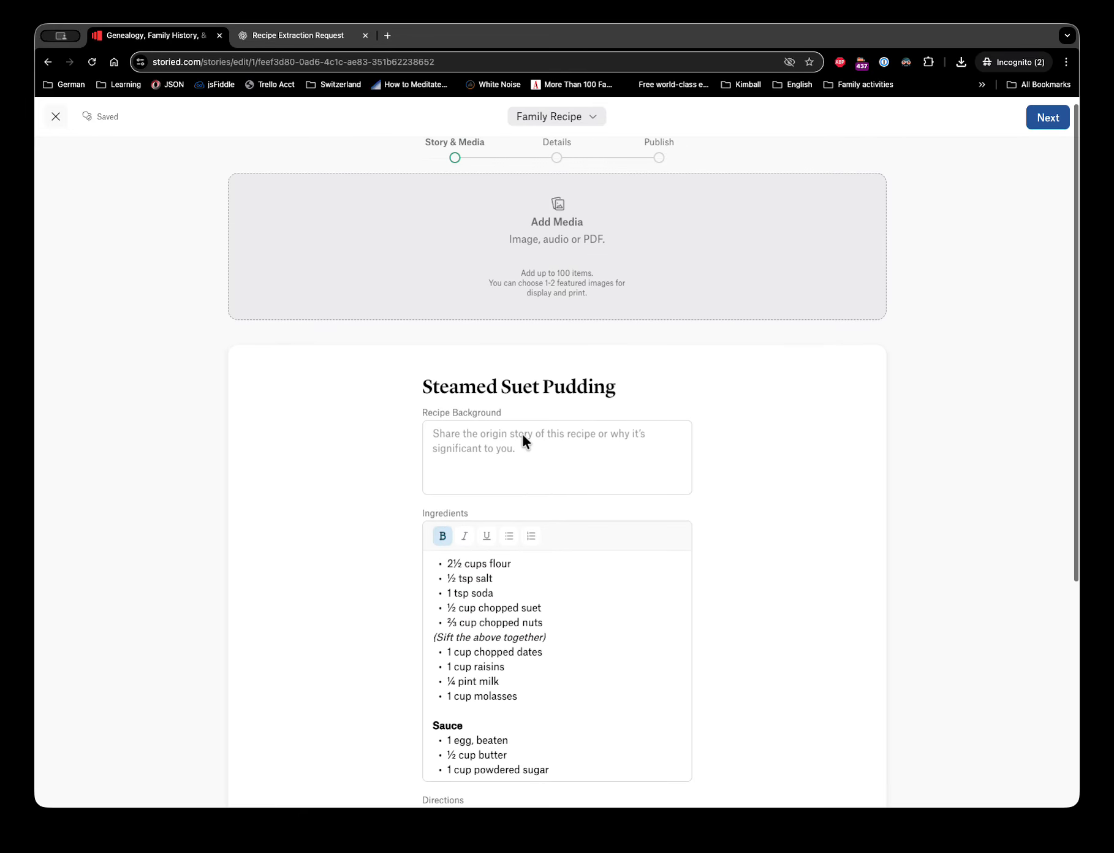
pyautogui.click(565, 261)
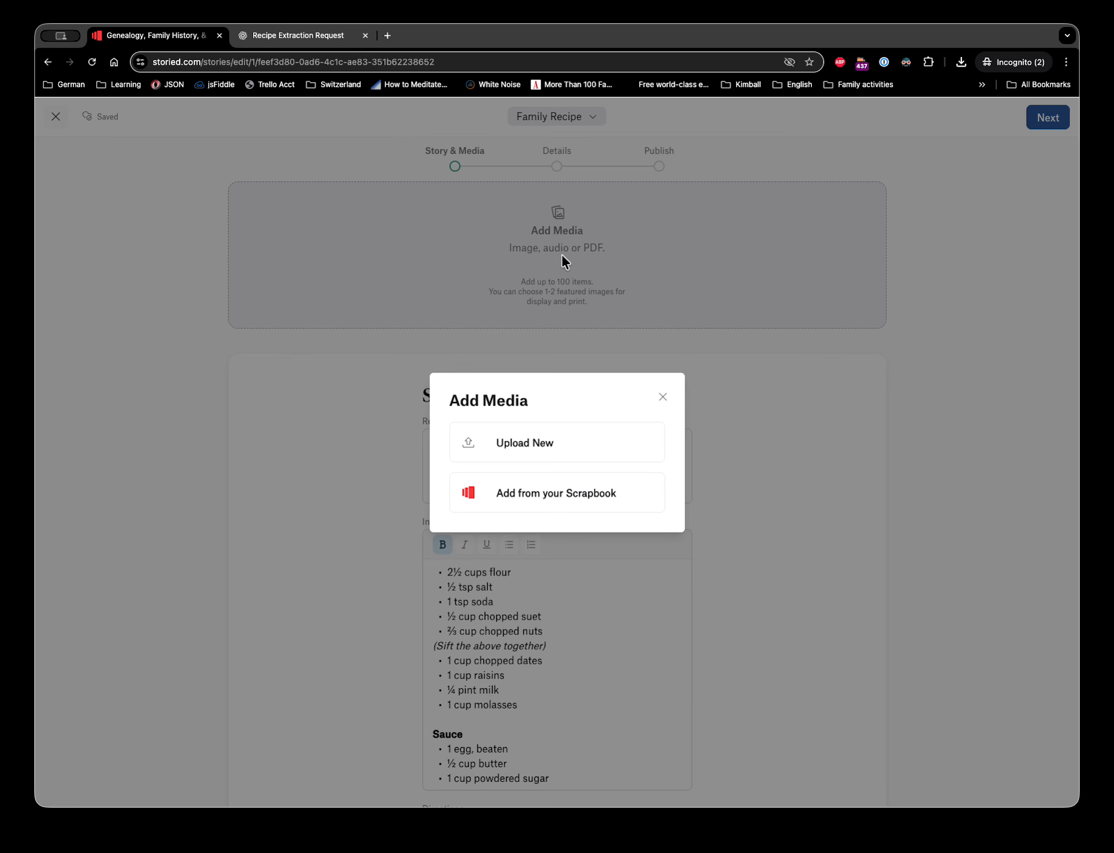
# - Upload steamed_suet_pudding.jpeg as the recipe's photo
pyautogui.click(519, 439)
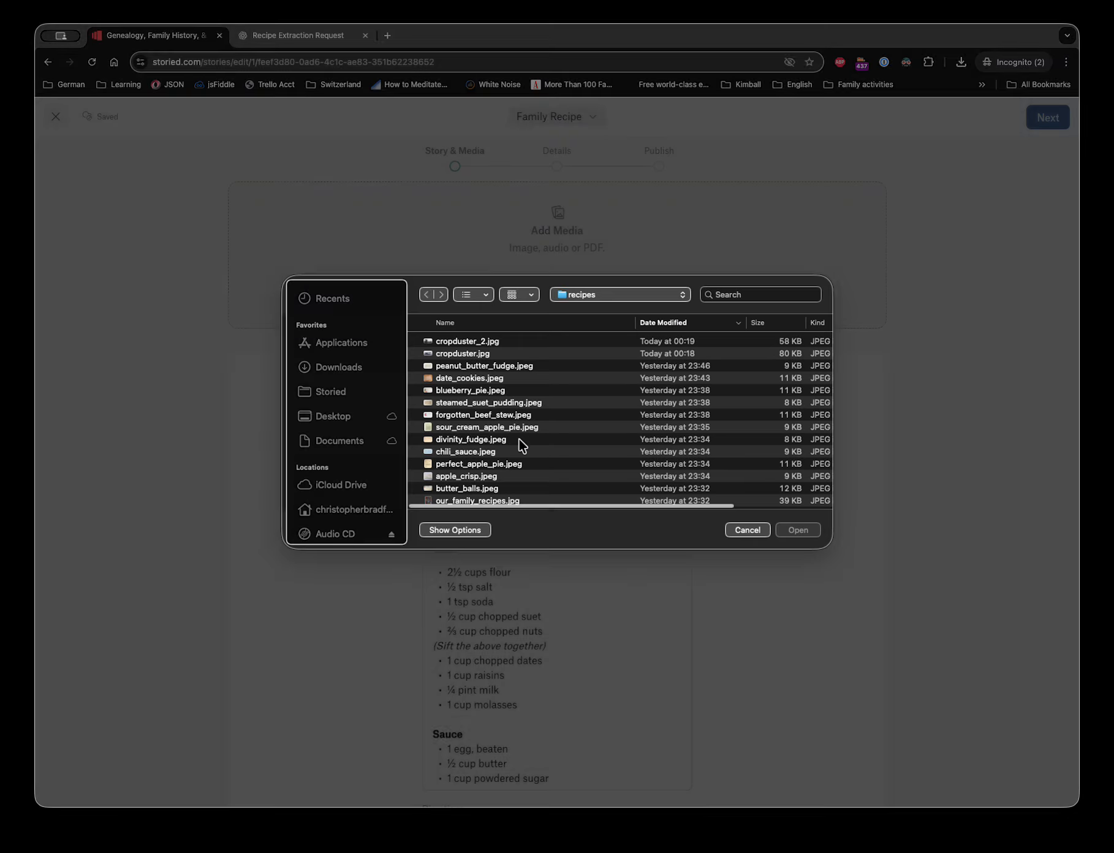
pyautogui.doubleClick(495, 405)
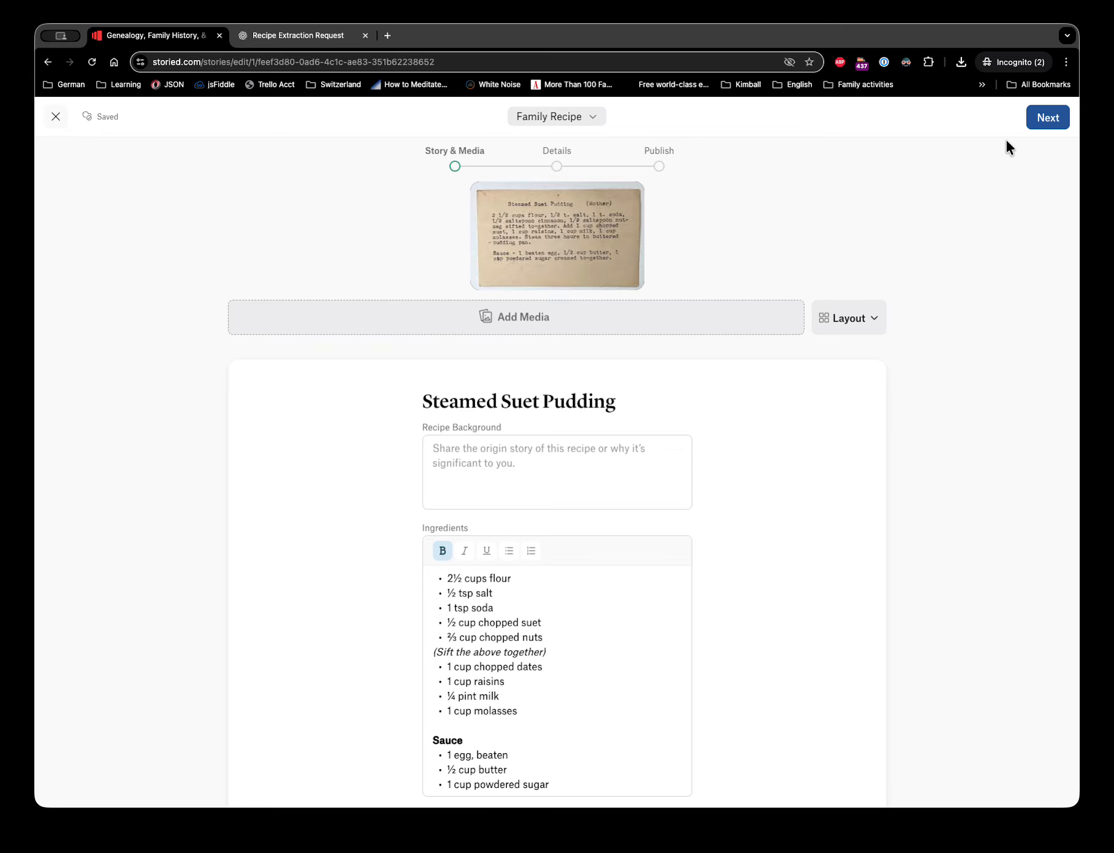
pyautogui.click(1049, 116)
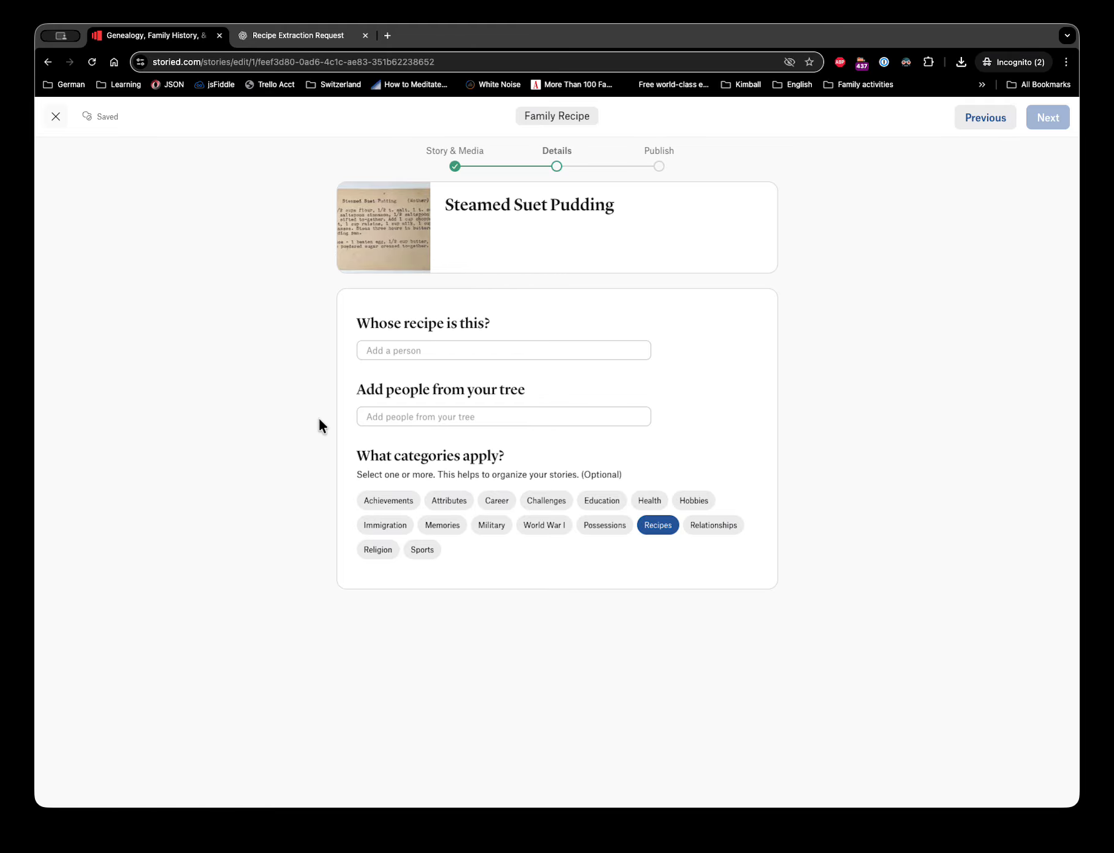
# - Search the family tree for the recipe's owner, select that person, and continue to publishing
pyautogui.click(404, 353)
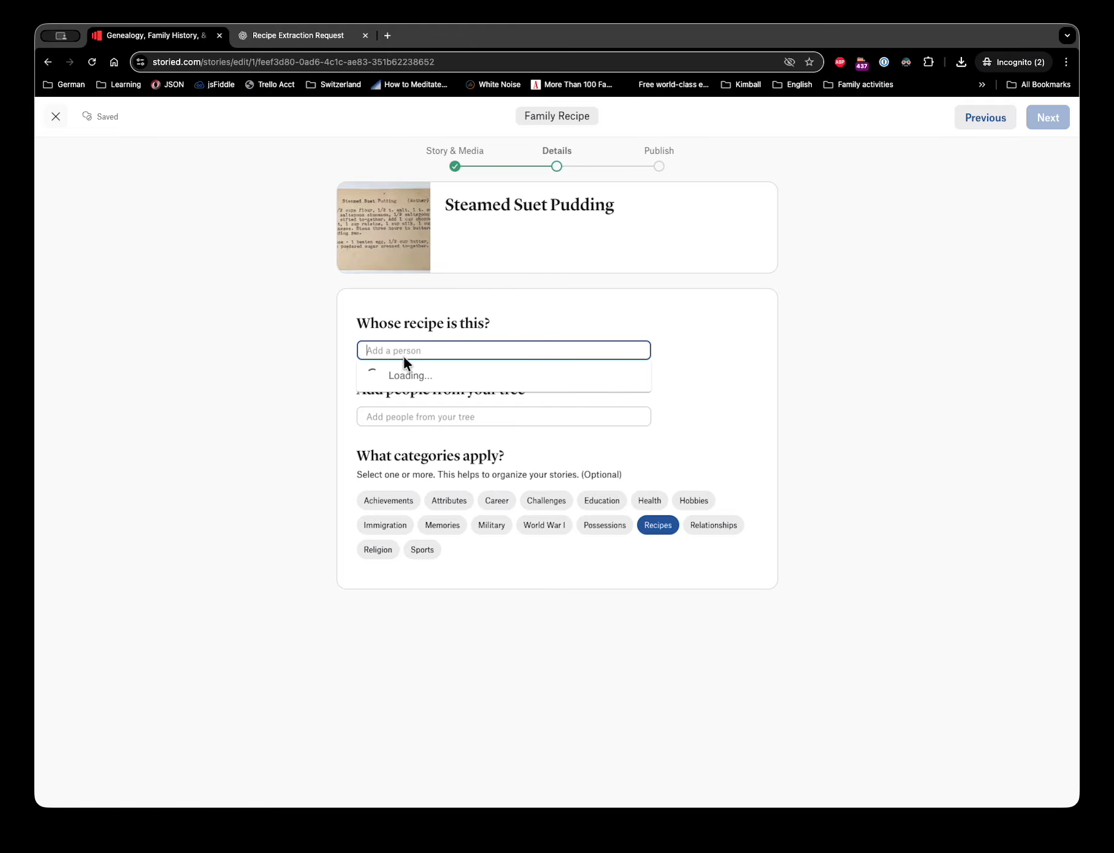
pyautogui.write('Kathryn')
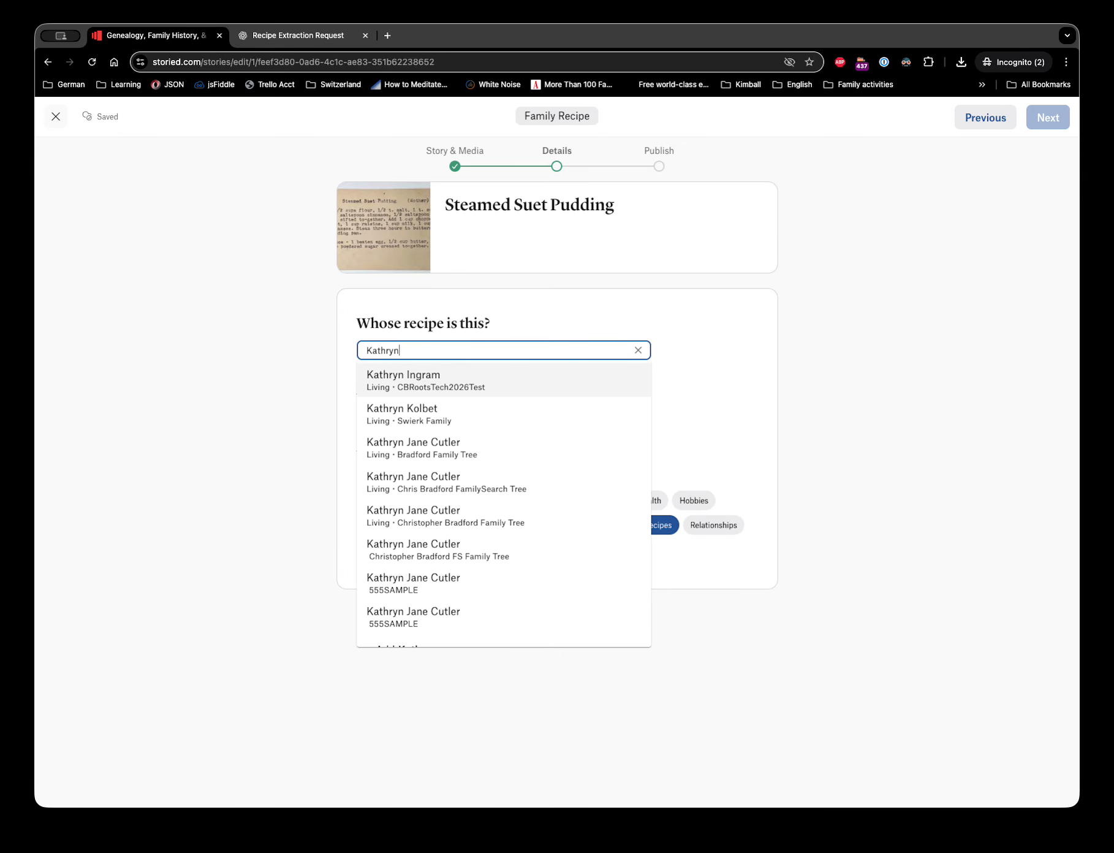
pyautogui.click(426, 484)
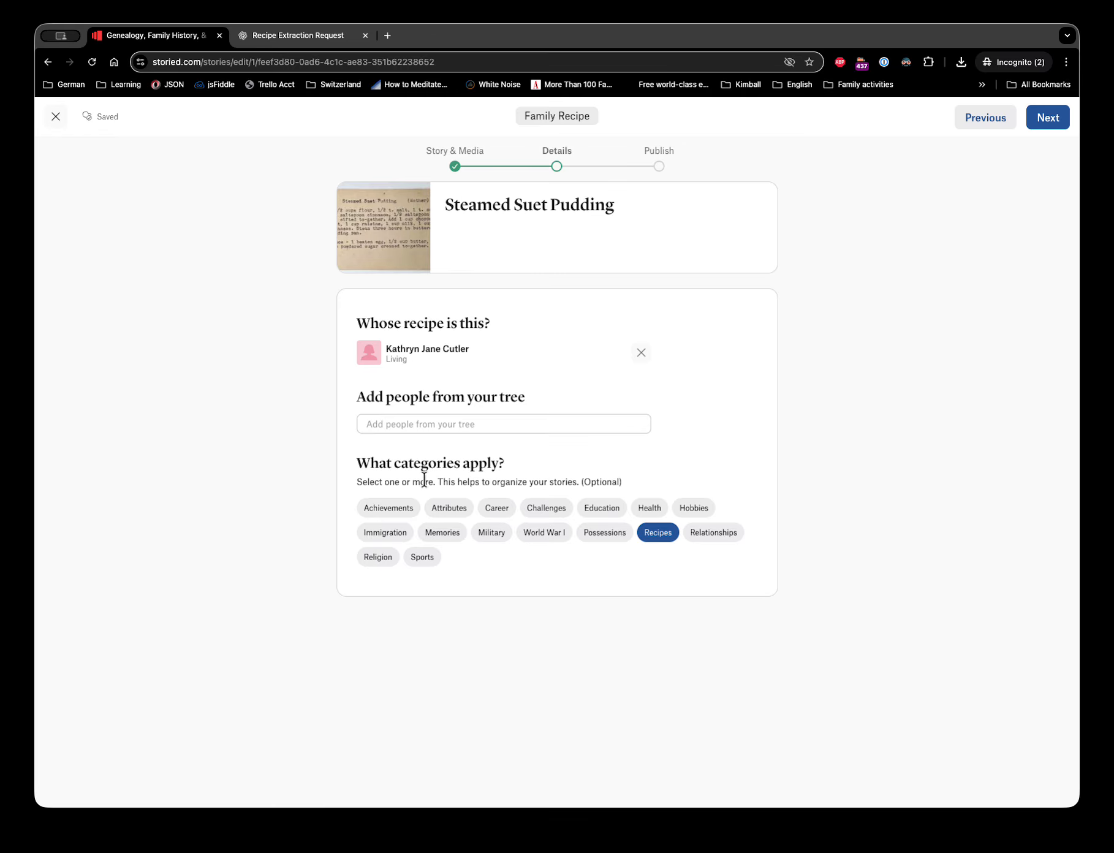
pyautogui.click(1047, 119)
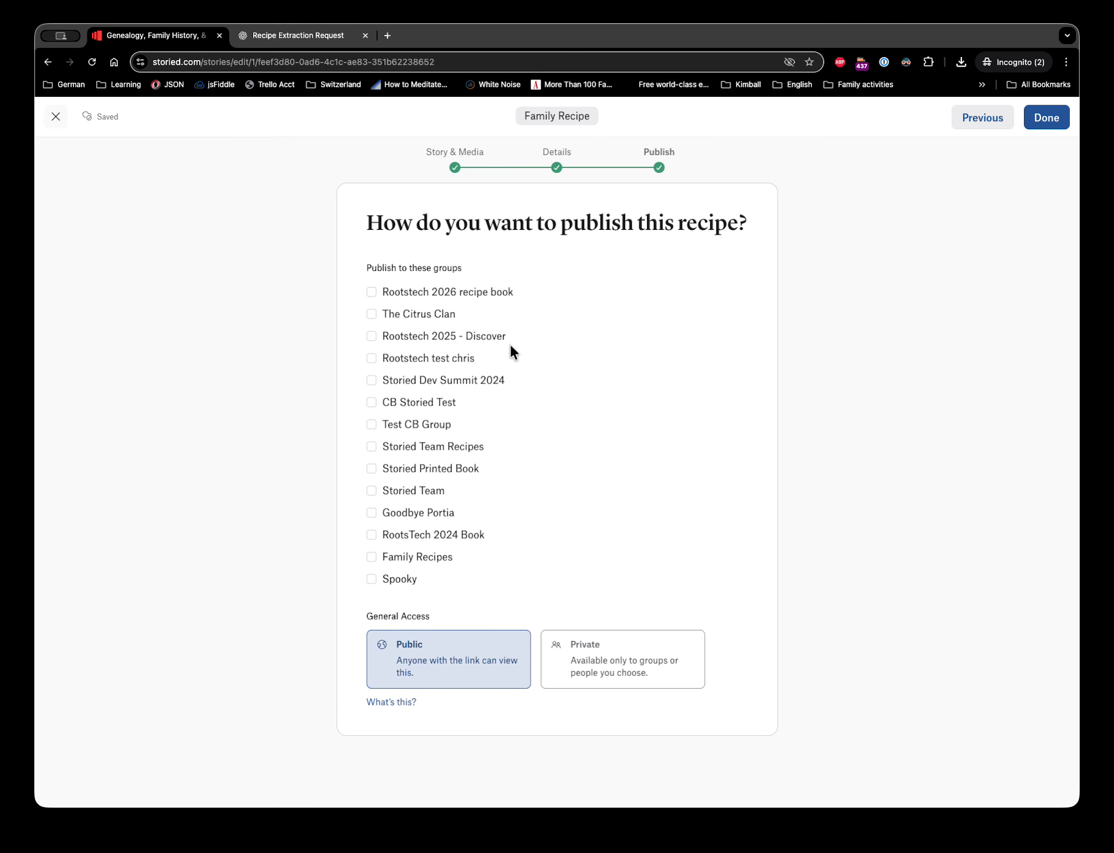
# - Share the recipe privately with the Rootstech 2026 recipe book group and publish it
pyautogui.click(373, 290)
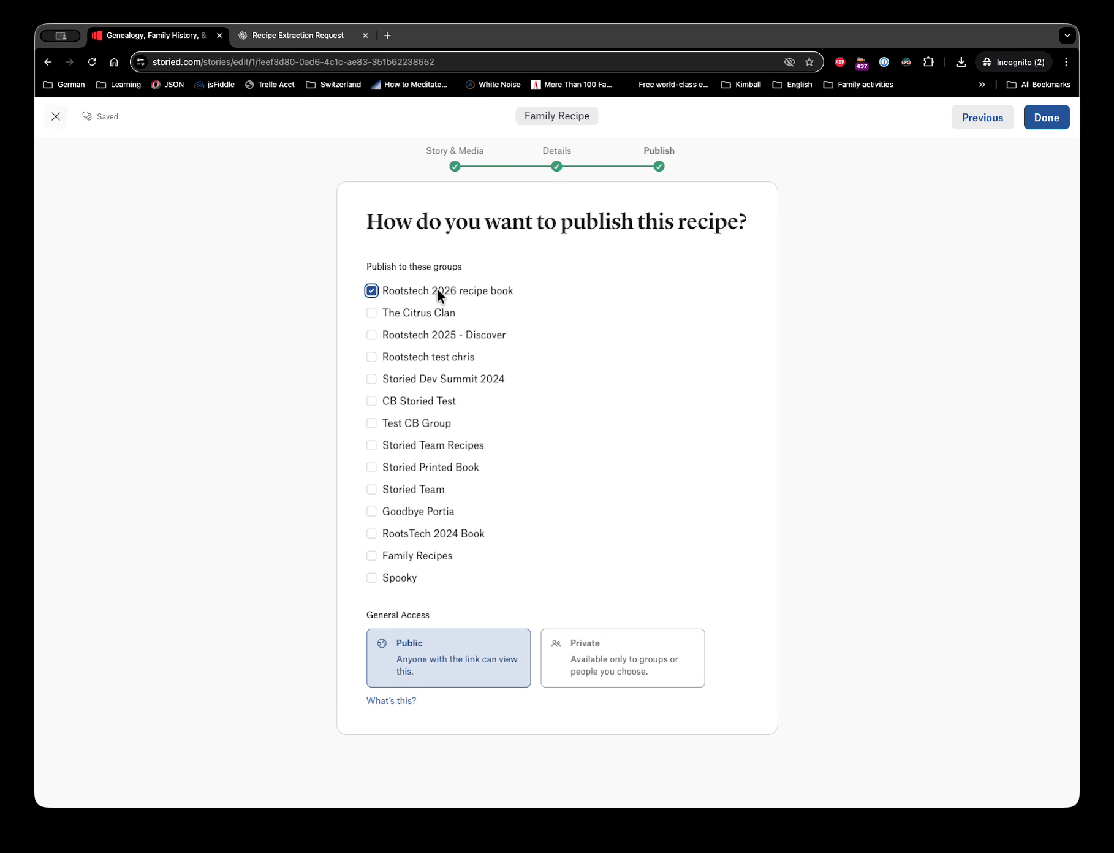
pyautogui.click(618, 661)
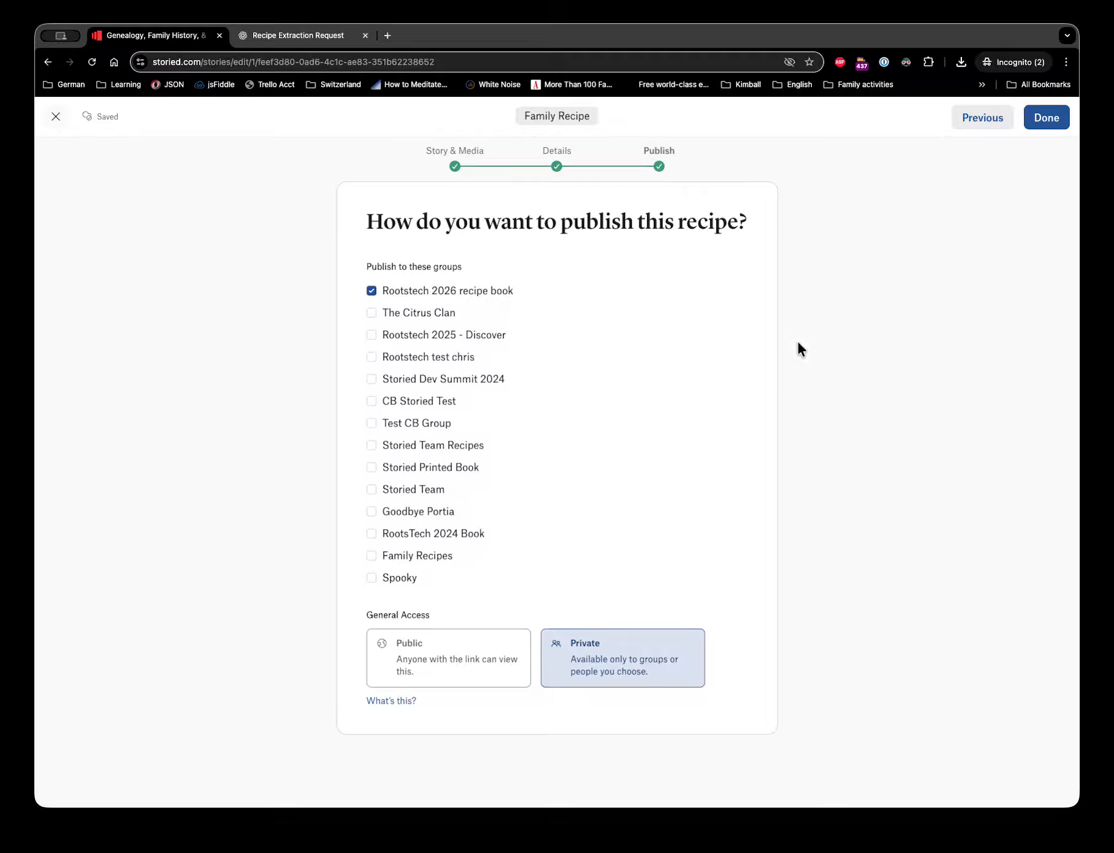
pyautogui.click(1052, 119)
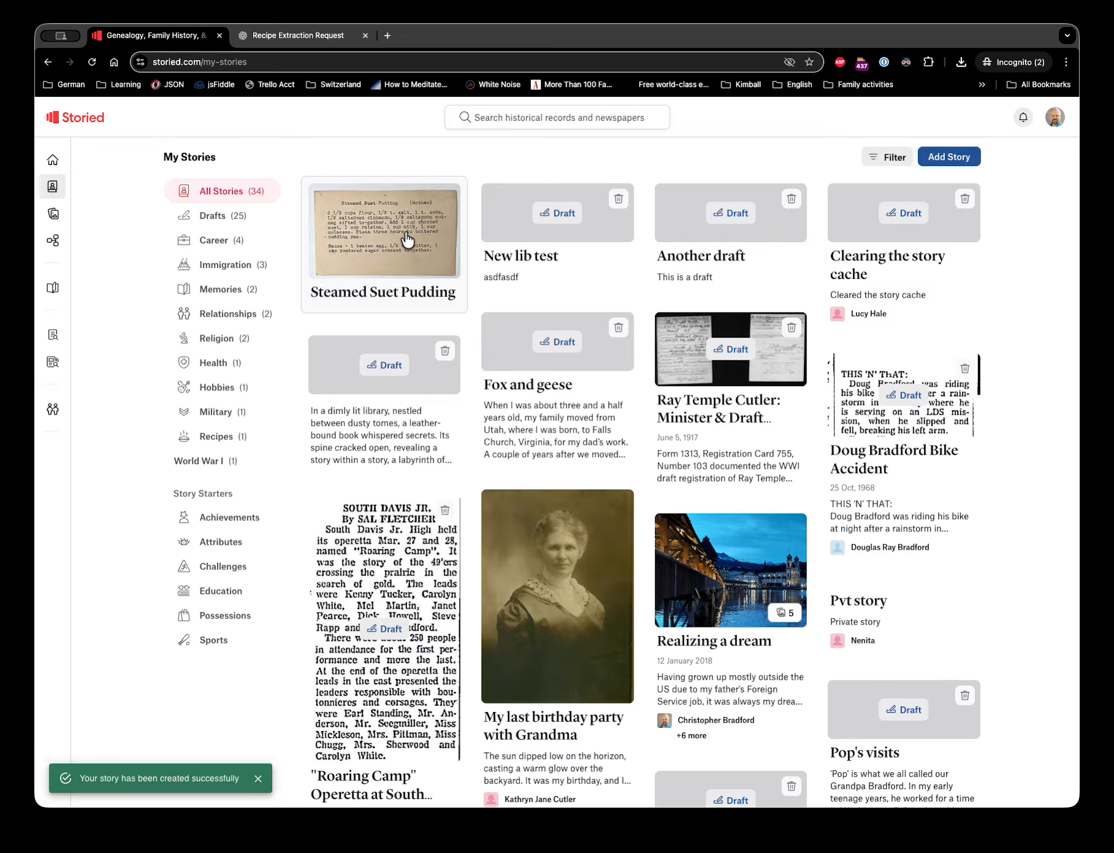
# - Check the Rootstech 2026 recipe book group's stories for the new recipe, then sign out of Storied
pyautogui.moveTo(54, 409)
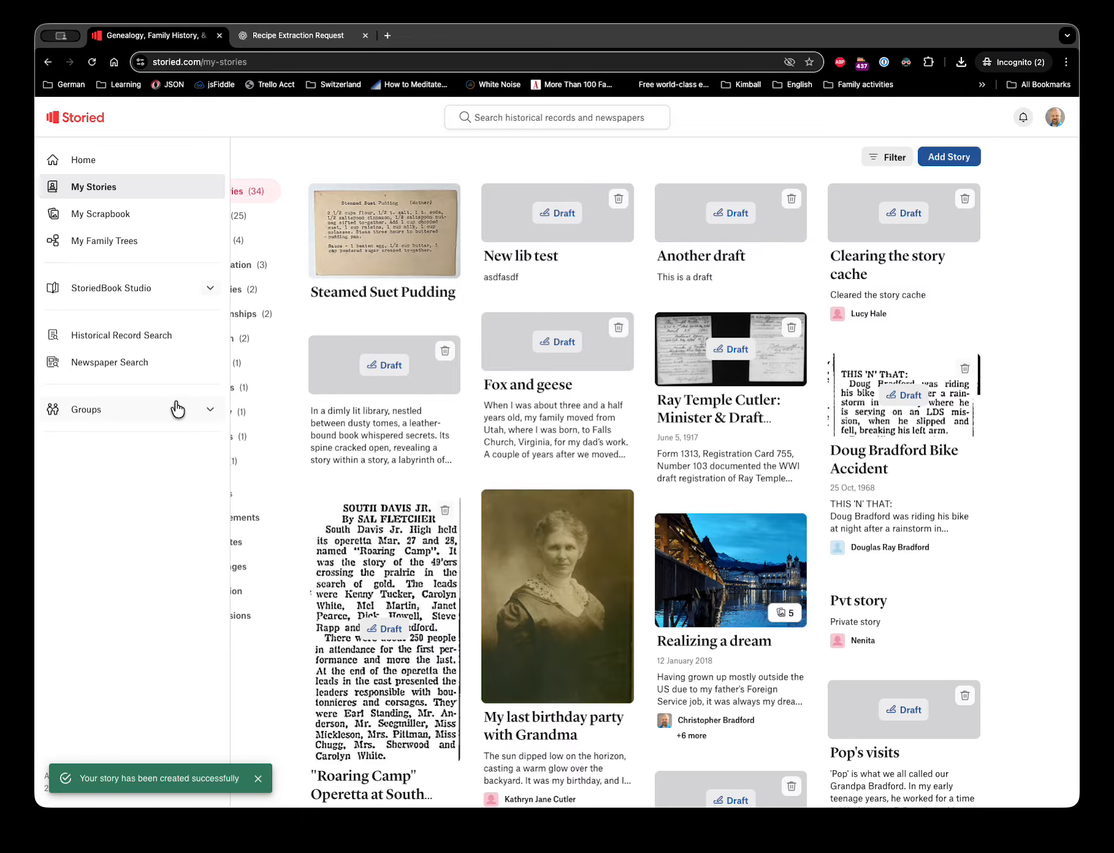
pyautogui.click(210, 409)
pyautogui.click(127, 432)
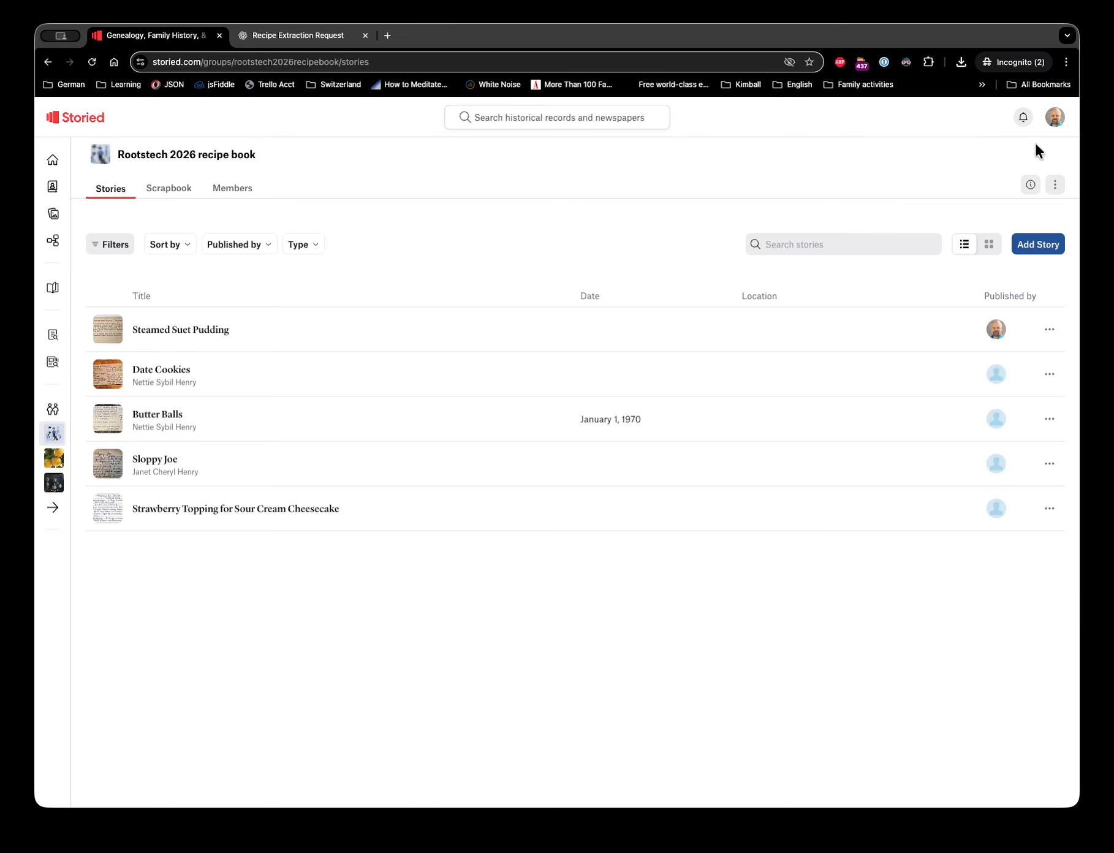
pyautogui.click(1054, 117)
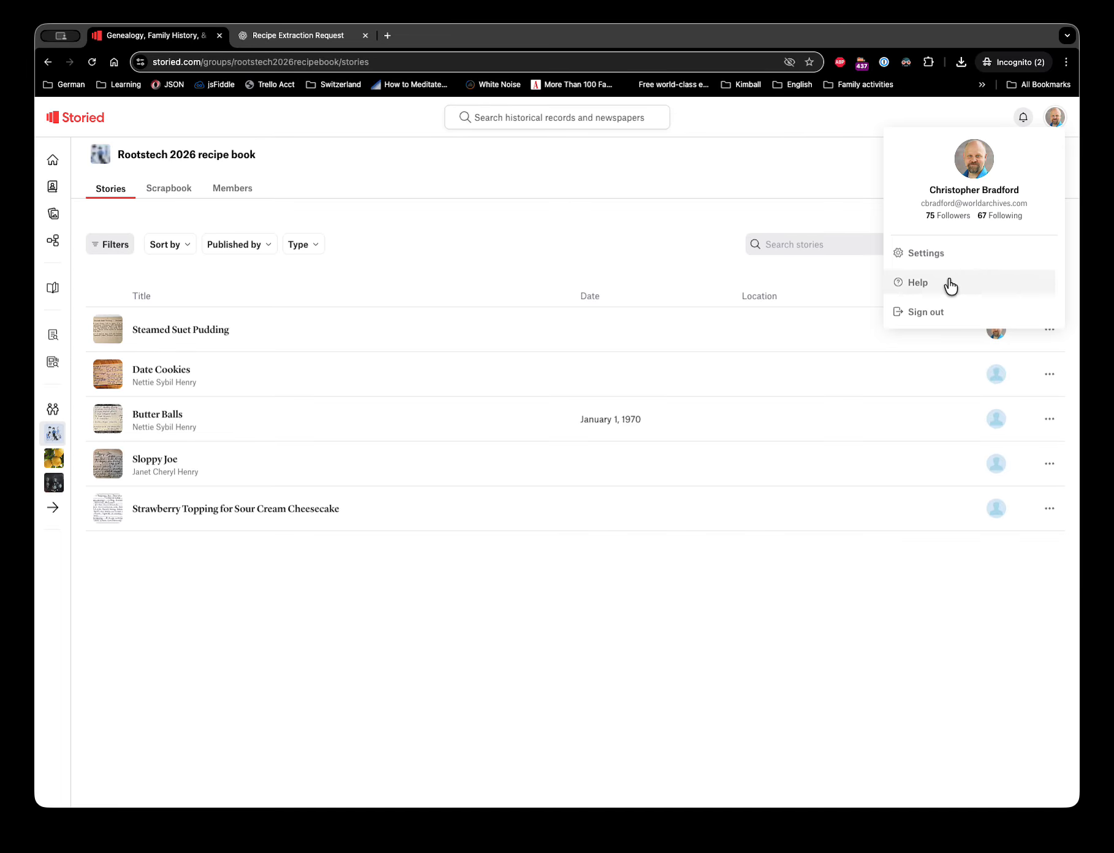
pyautogui.click(915, 311)
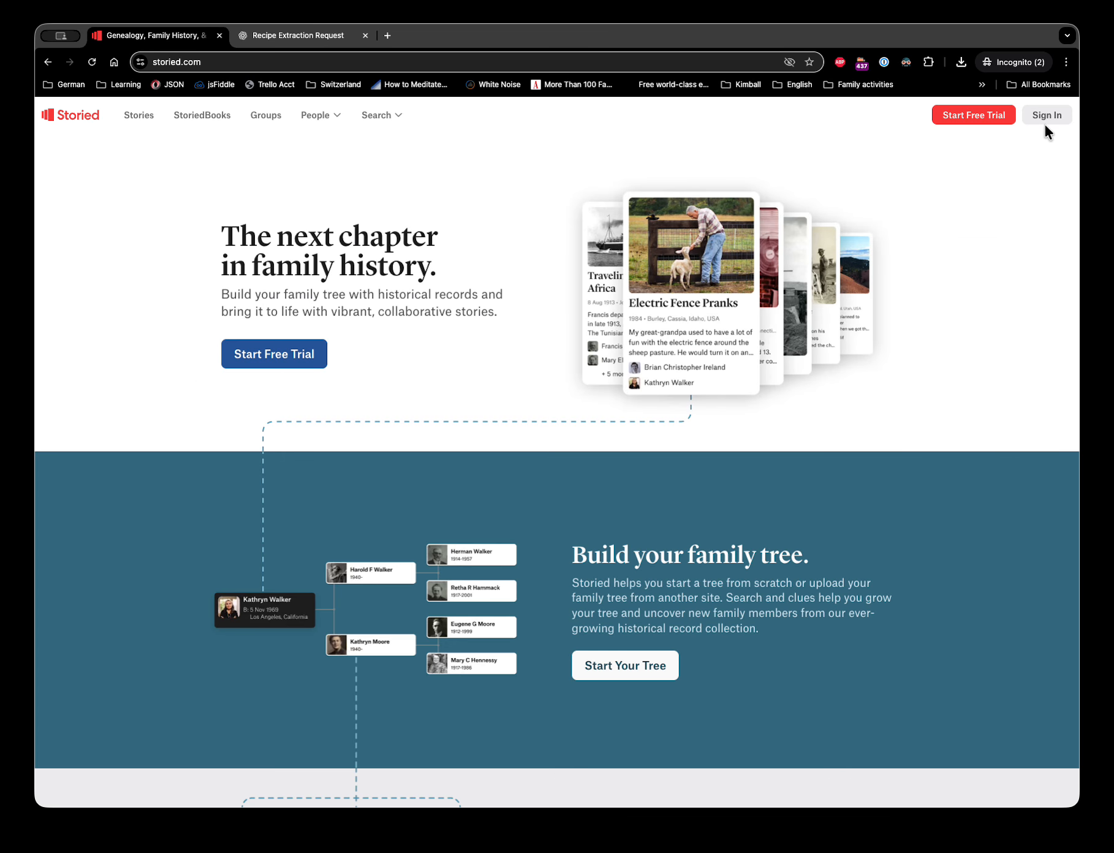
# - Sign back in to Storied with the account's e-mail address and password
pyautogui.click(1047, 114)
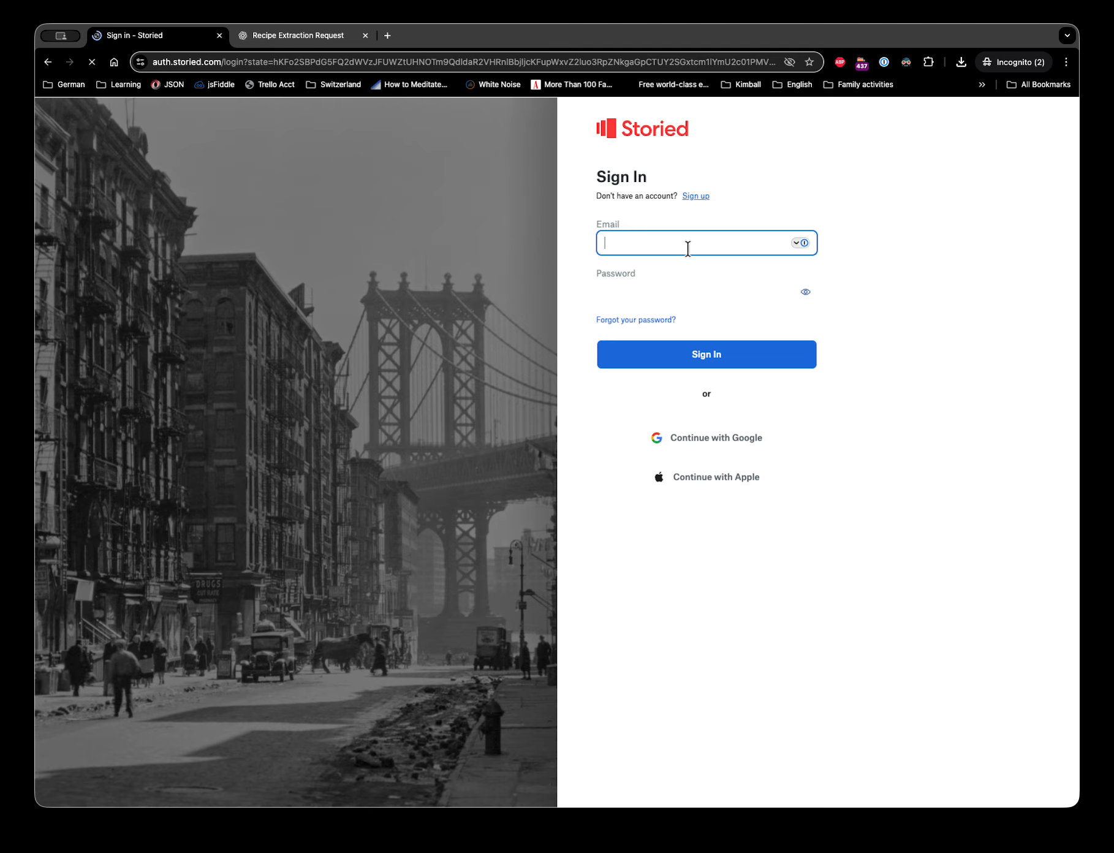
pyautogui.click(689, 246)
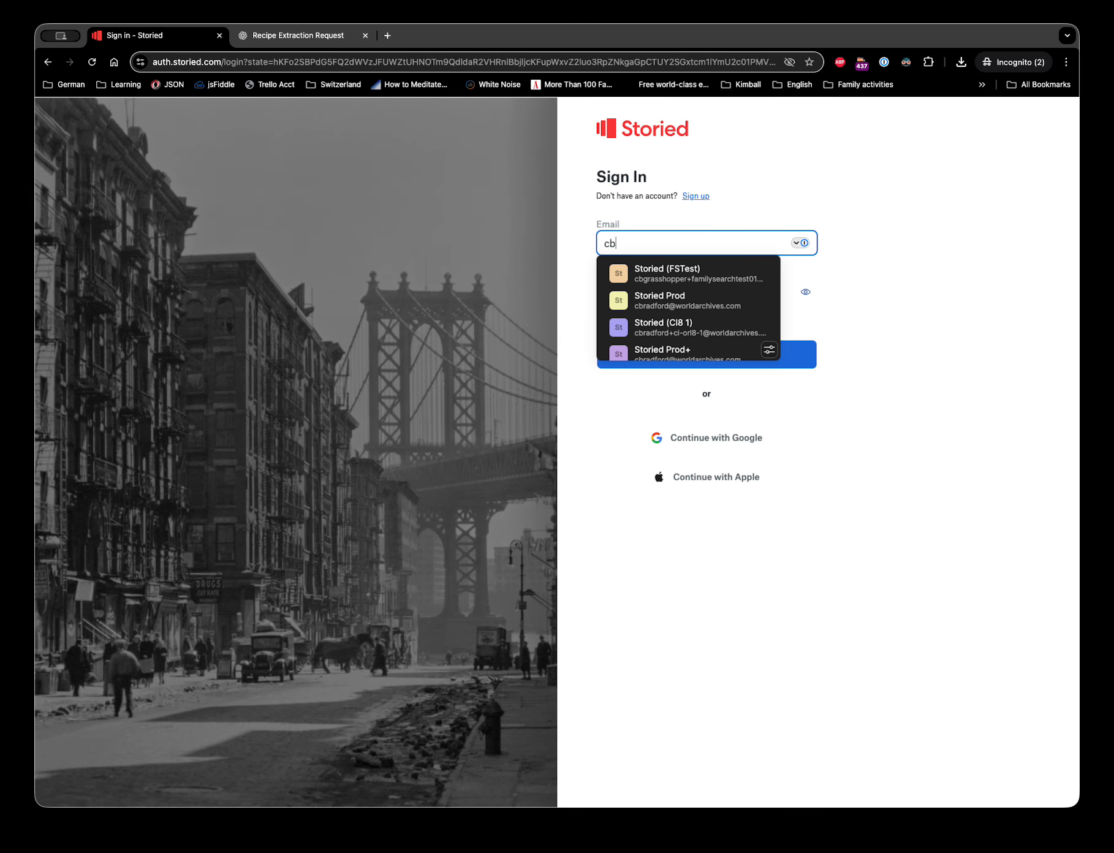
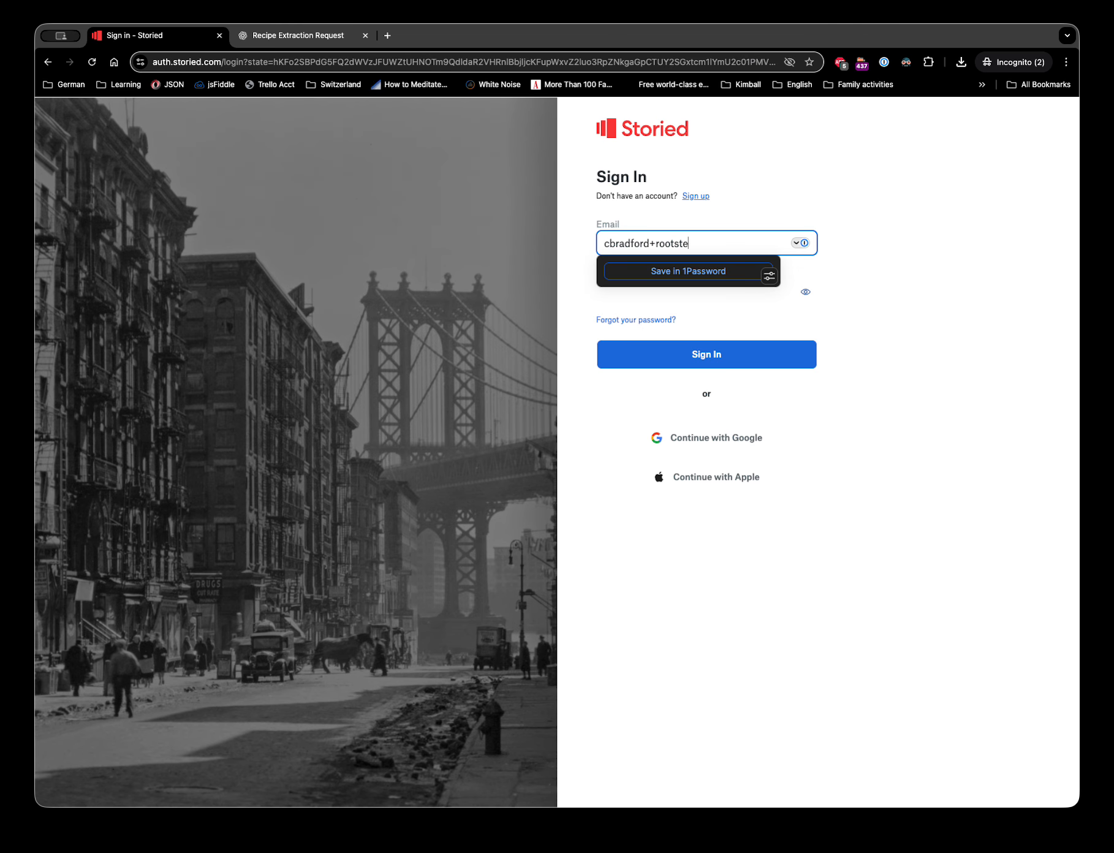
pyautogui.press('Tab')
pyautogui.write('••')
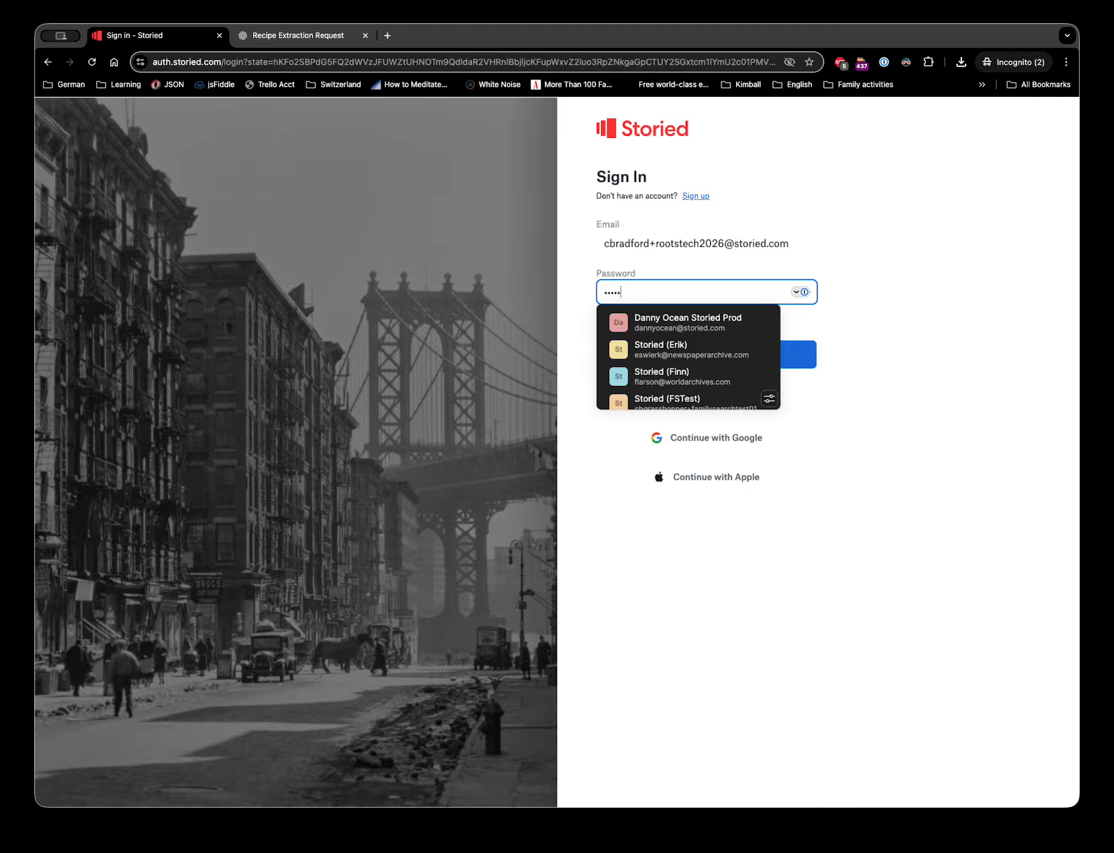
pyautogui.click(794, 343)
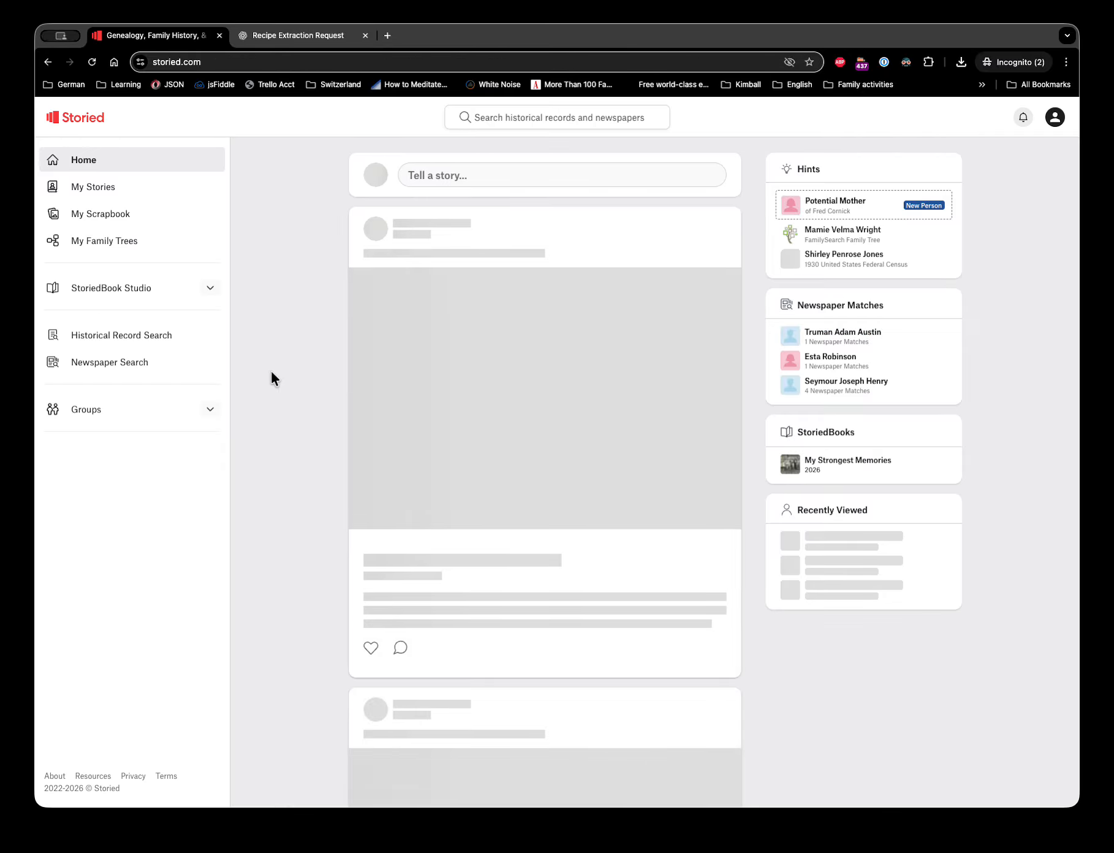
# - Open the Rootstech 2026 recipe book group, review its two members, then expand StoriedBook Studio
pyautogui.click(209, 410)
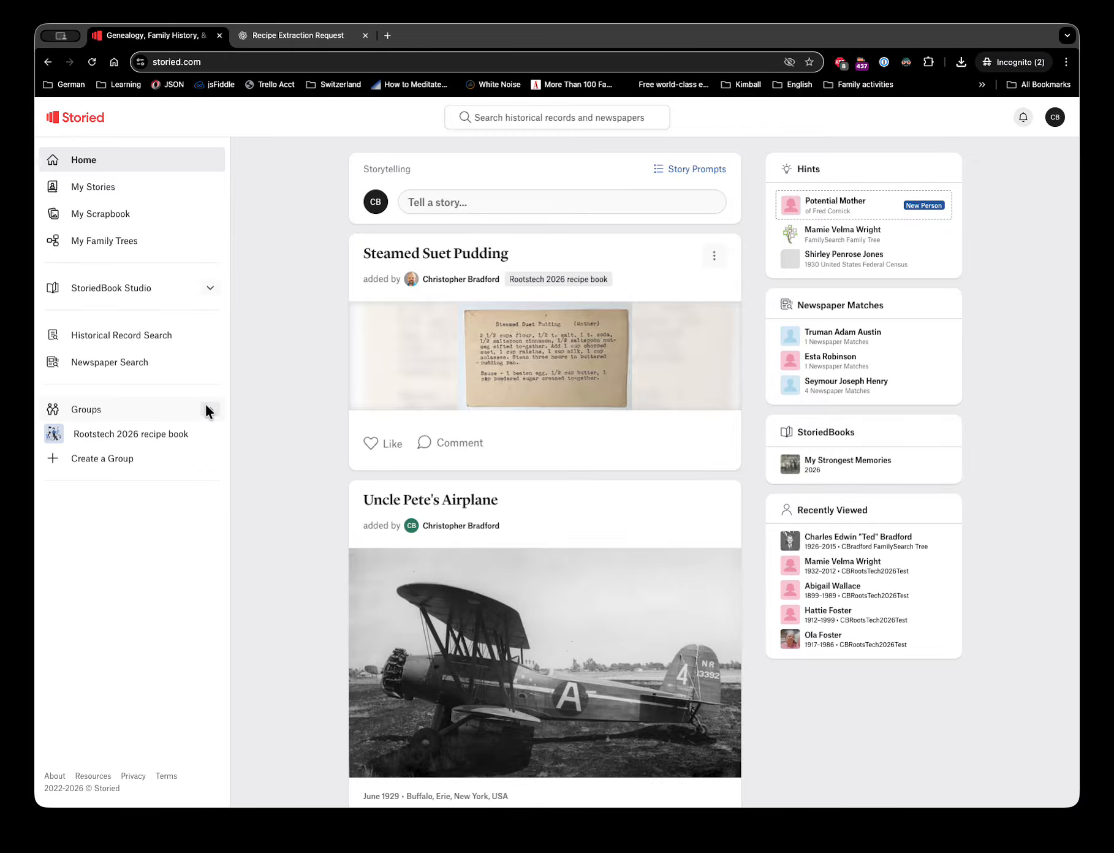
pyautogui.click(123, 435)
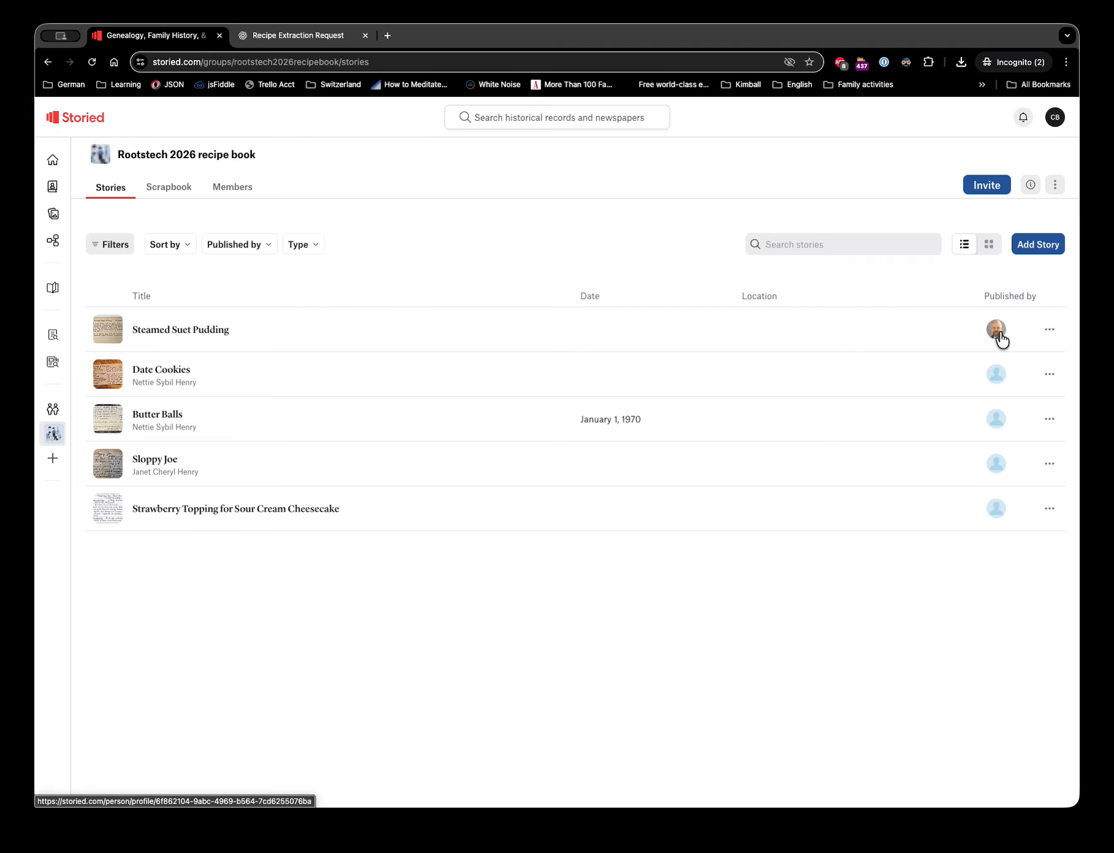
pyautogui.click(243, 188)
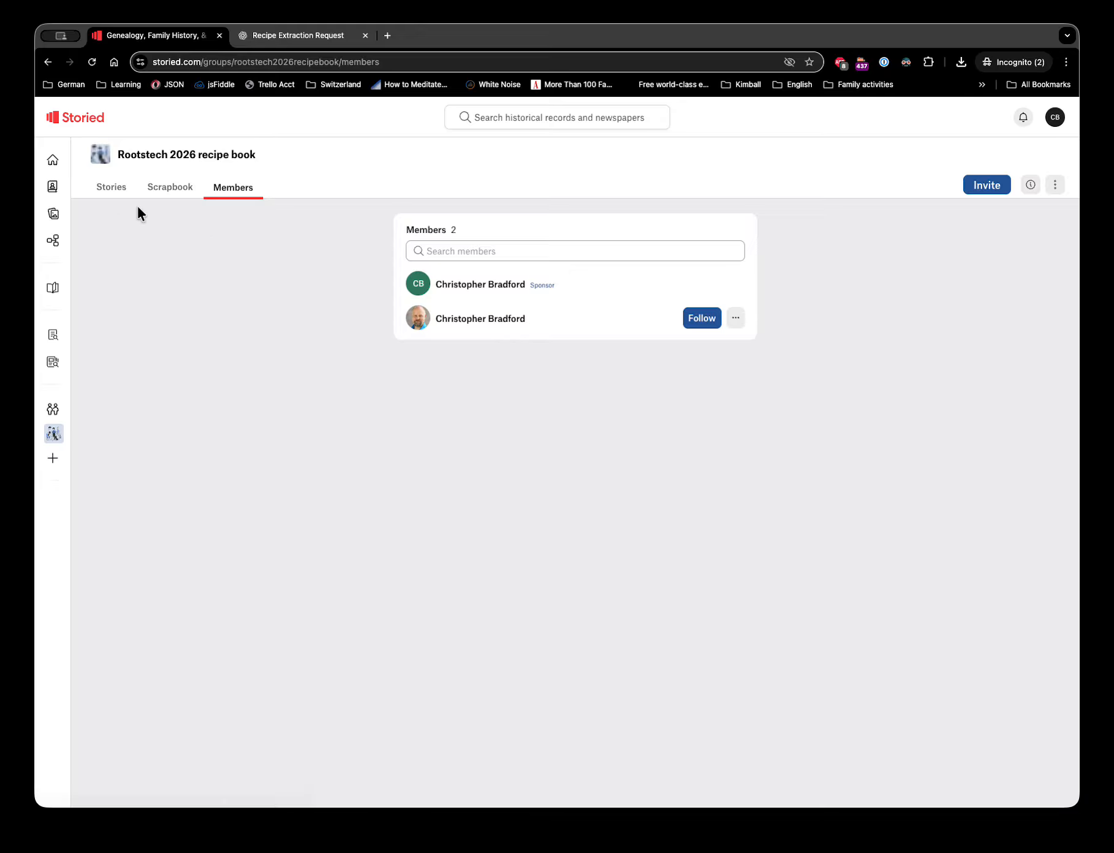
pyautogui.click(113, 189)
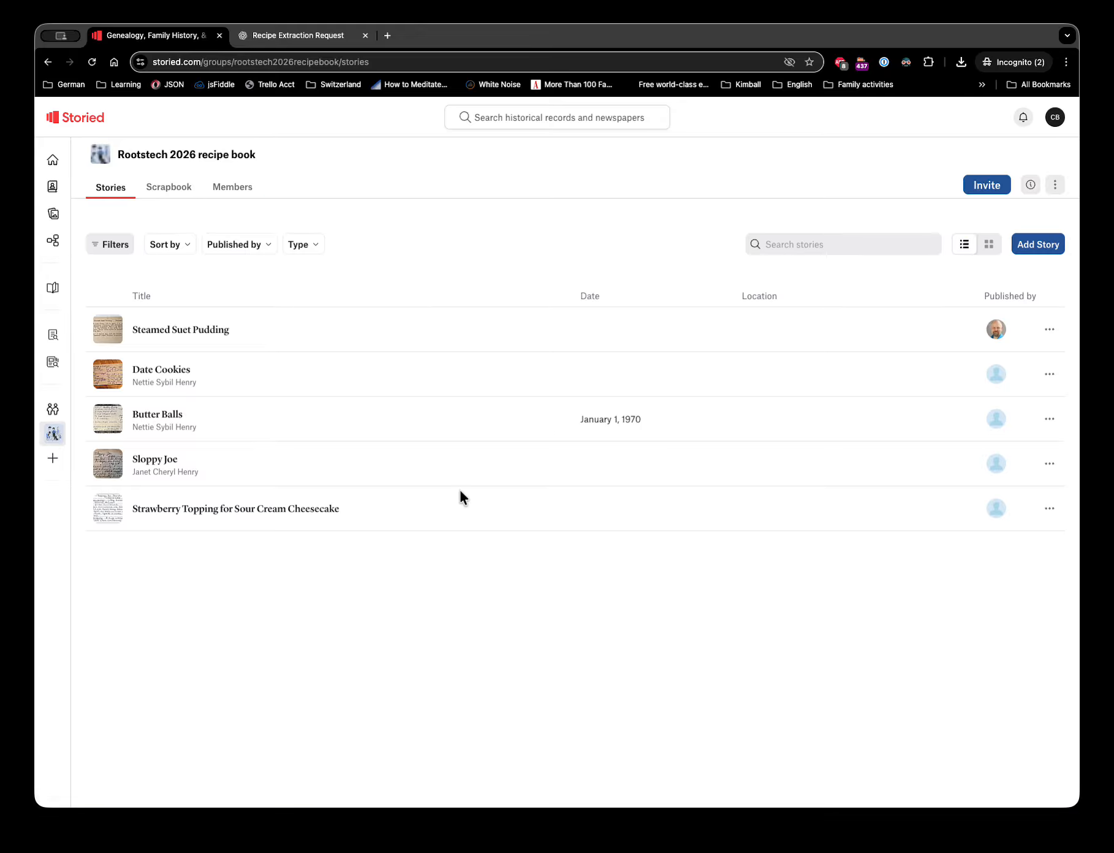
pyautogui.moveTo(59, 293)
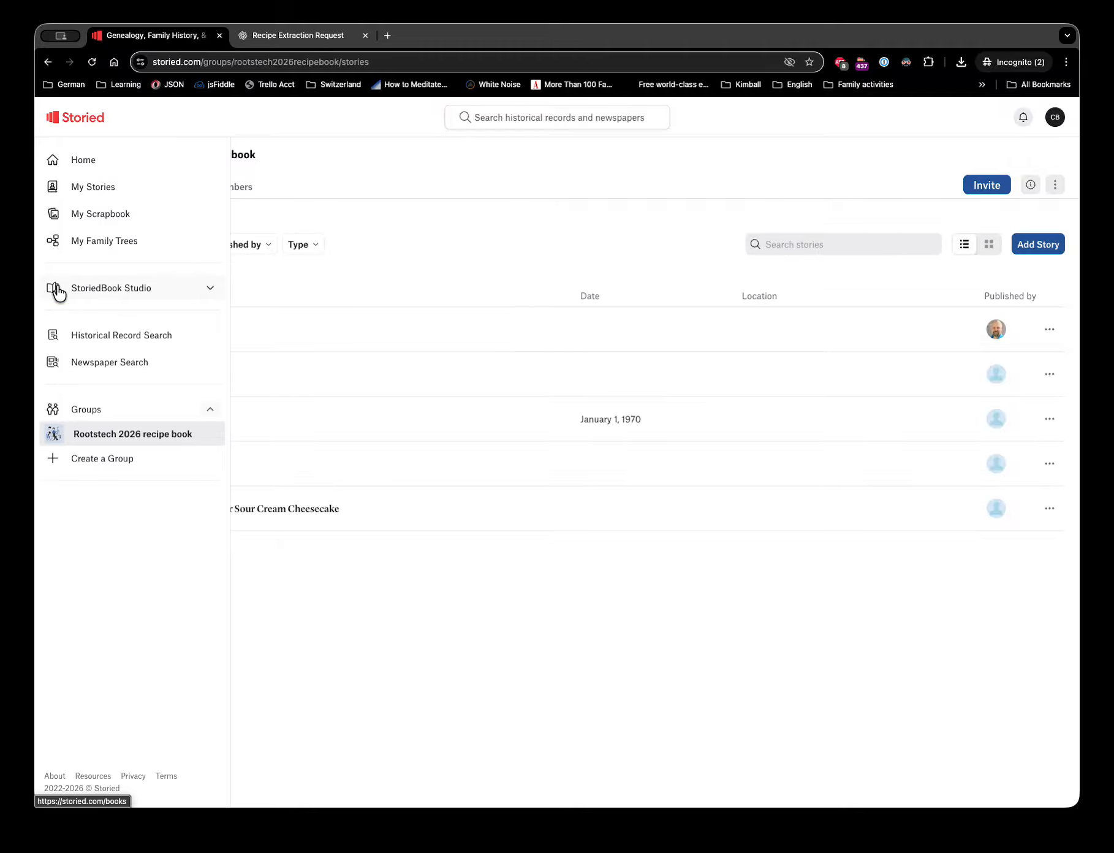
pyautogui.click(209, 289)
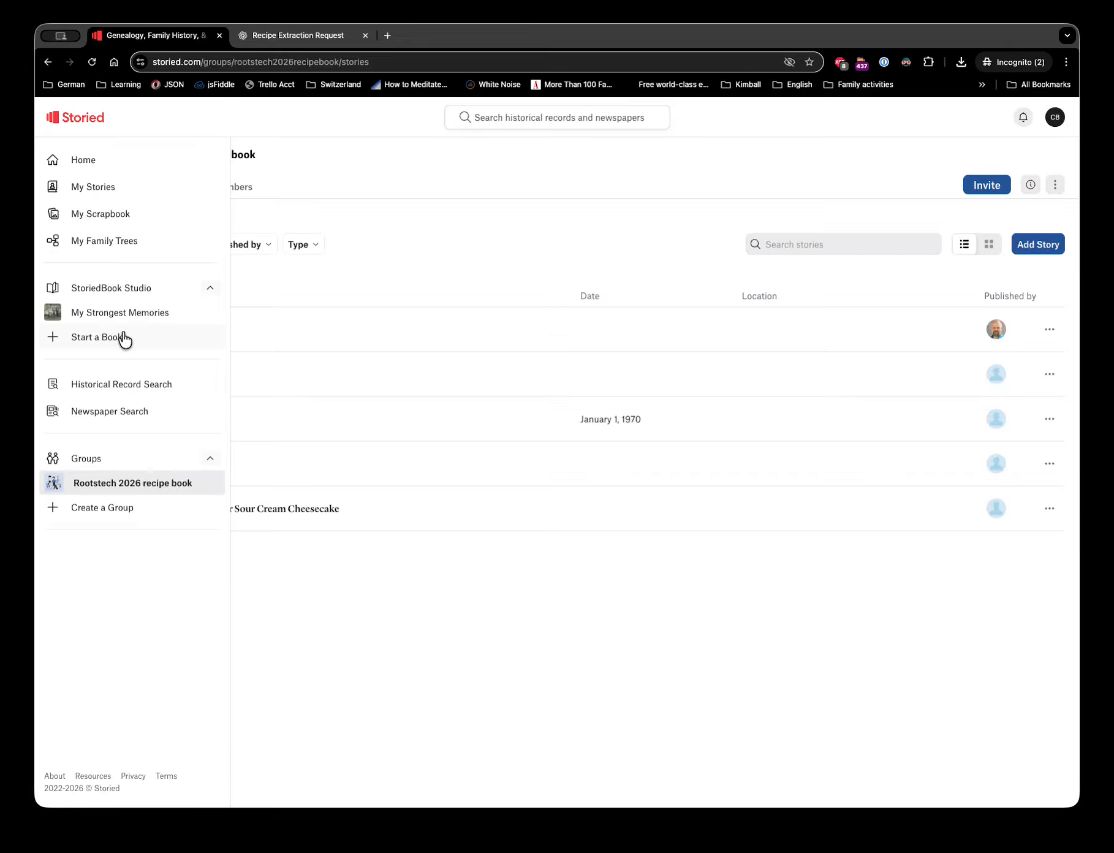
# - Start a new book using the Recipe book template
pyautogui.click(116, 337)
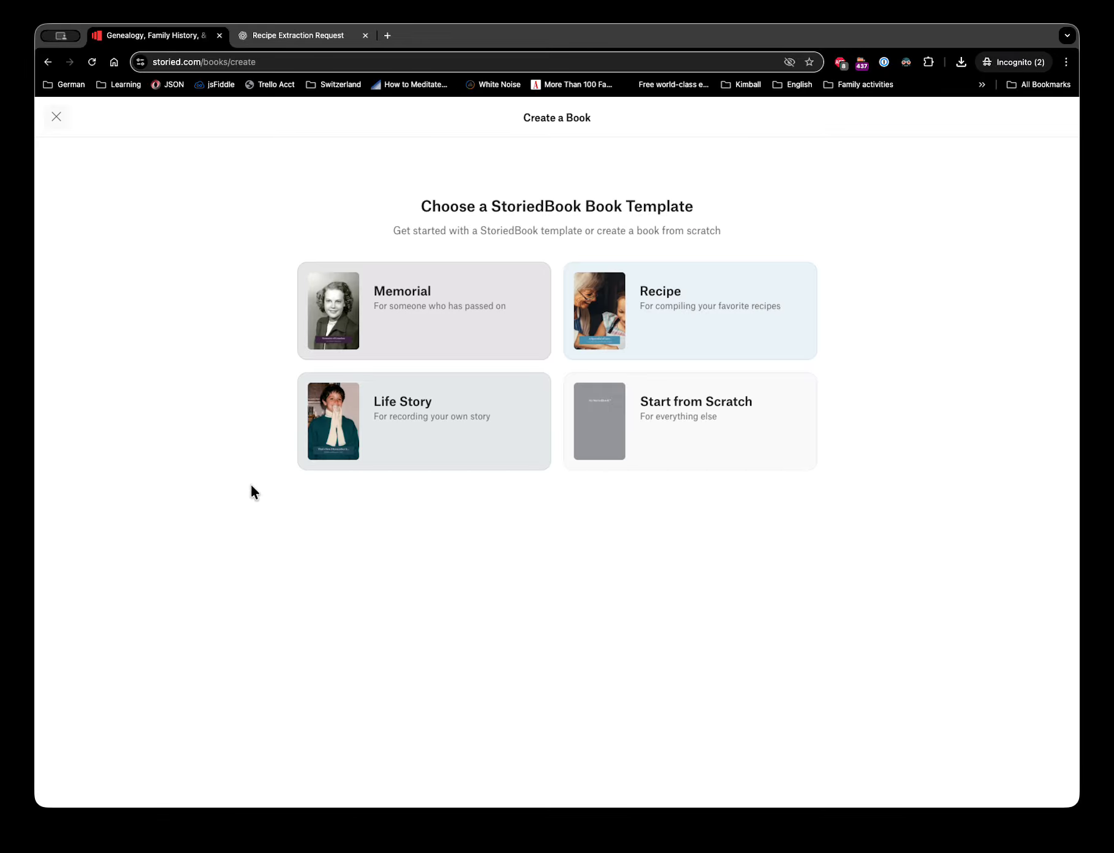
pyautogui.click(678, 323)
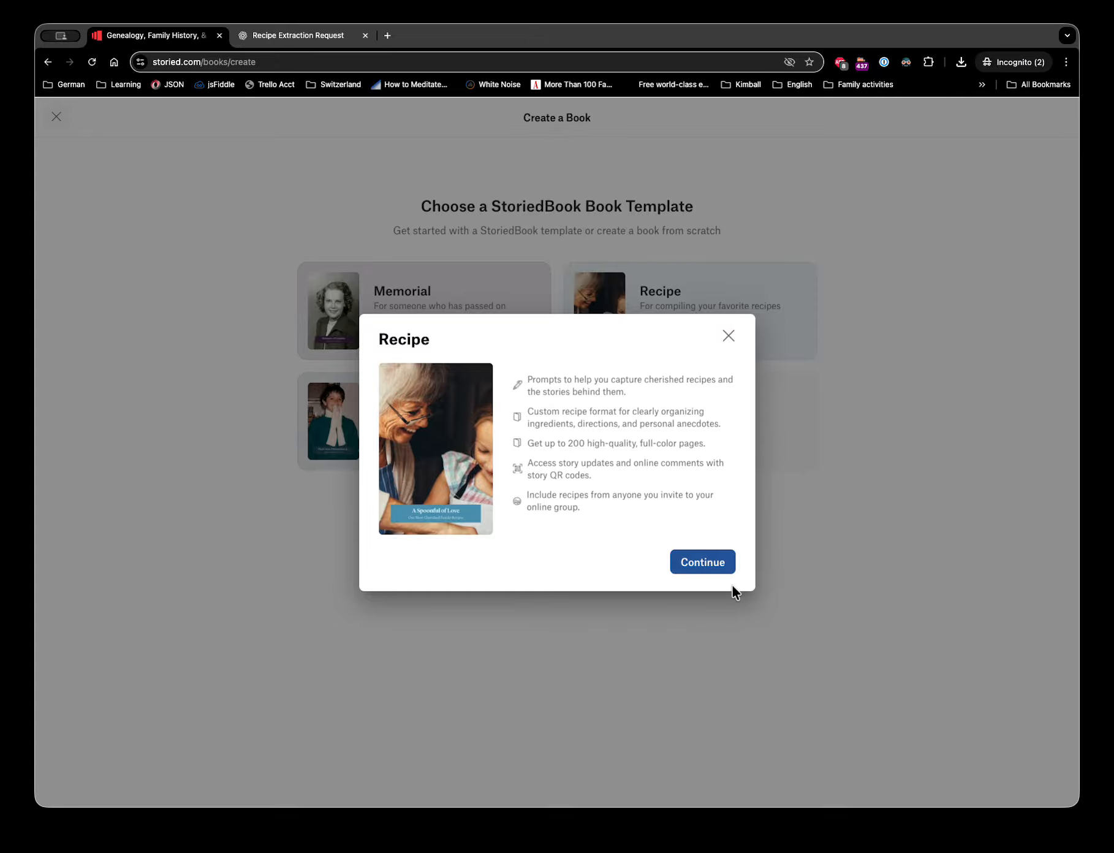
pyautogui.click(710, 561)
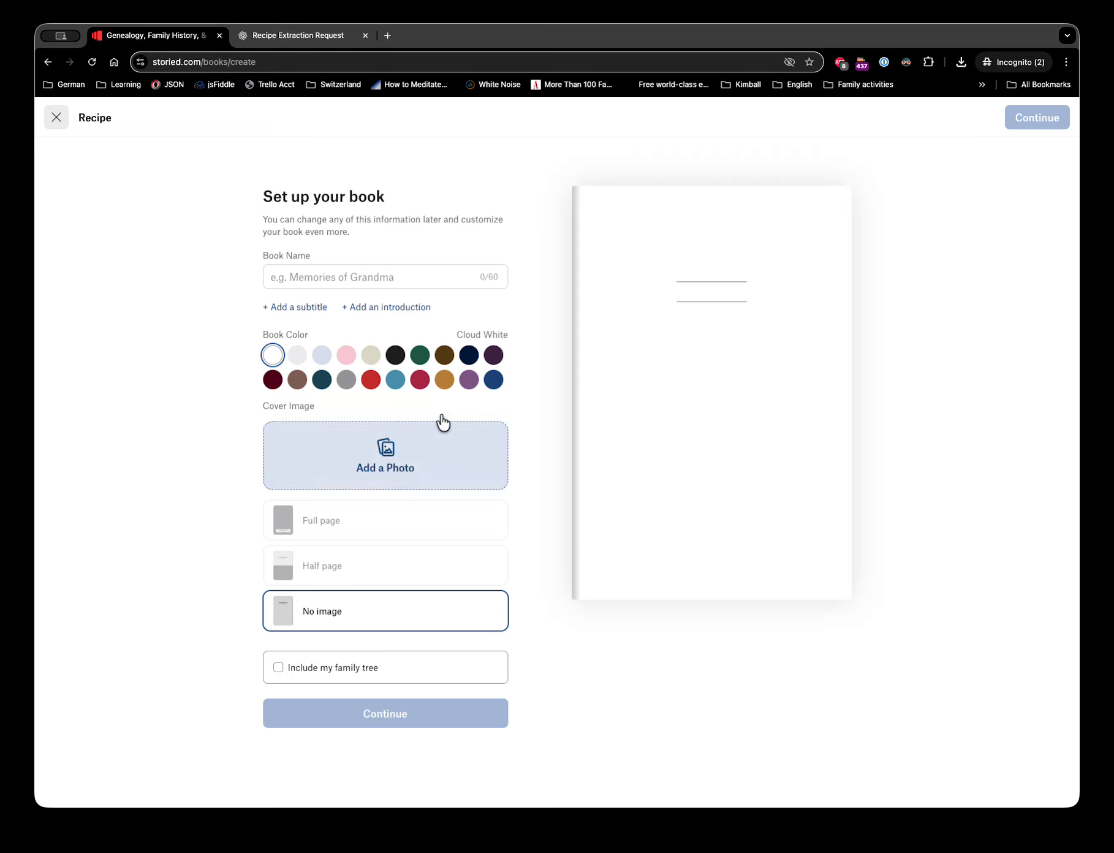
# - Name the book 'RootsTech Recipes 2026', give it a Ruby cover, and create it
pyautogui.click(342, 274)
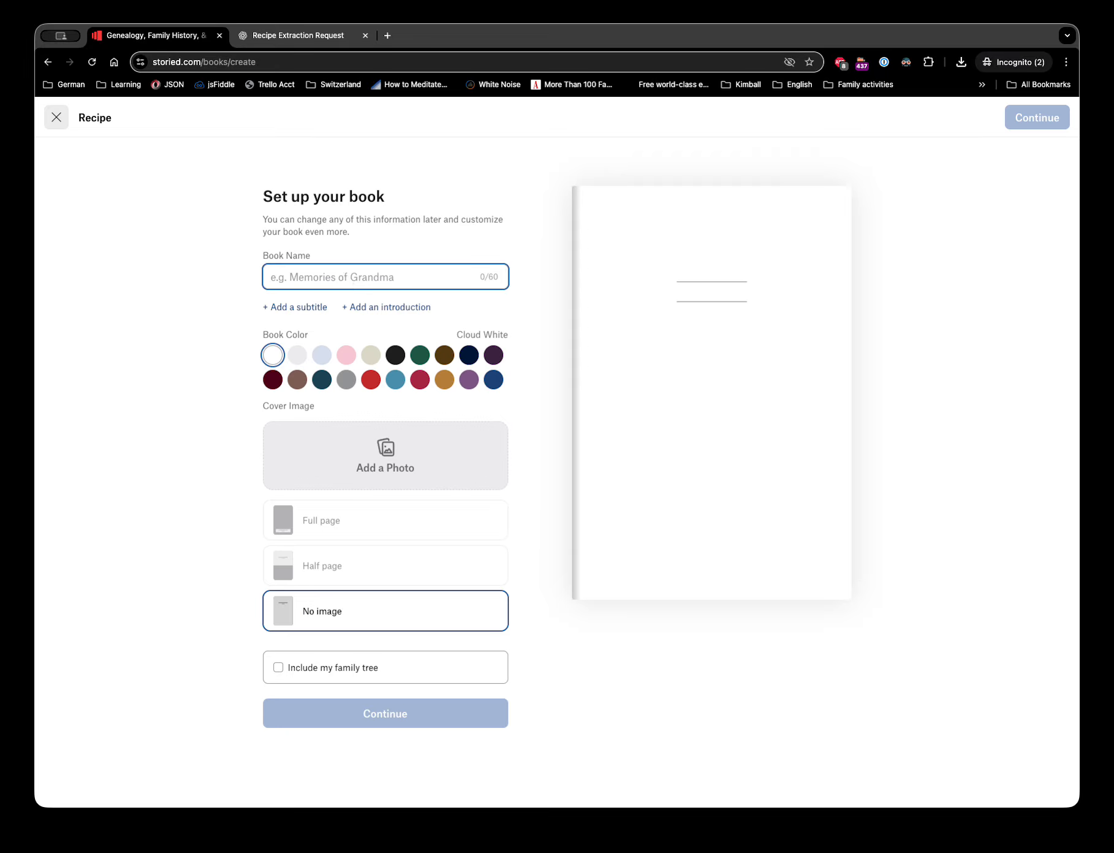
pyautogui.write('RootsTEc')
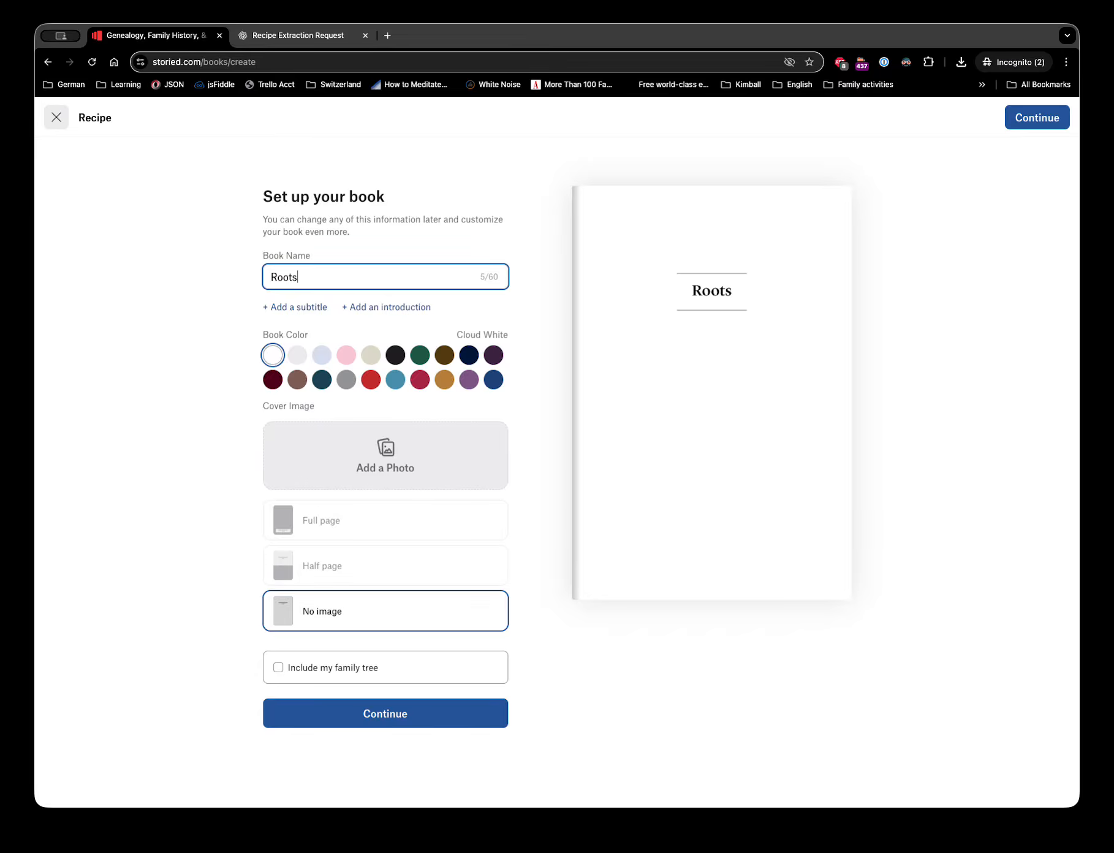
pyautogui.press('BackSpace')
pyautogui.press('BackSpace')
pyautogui.write('ech R')
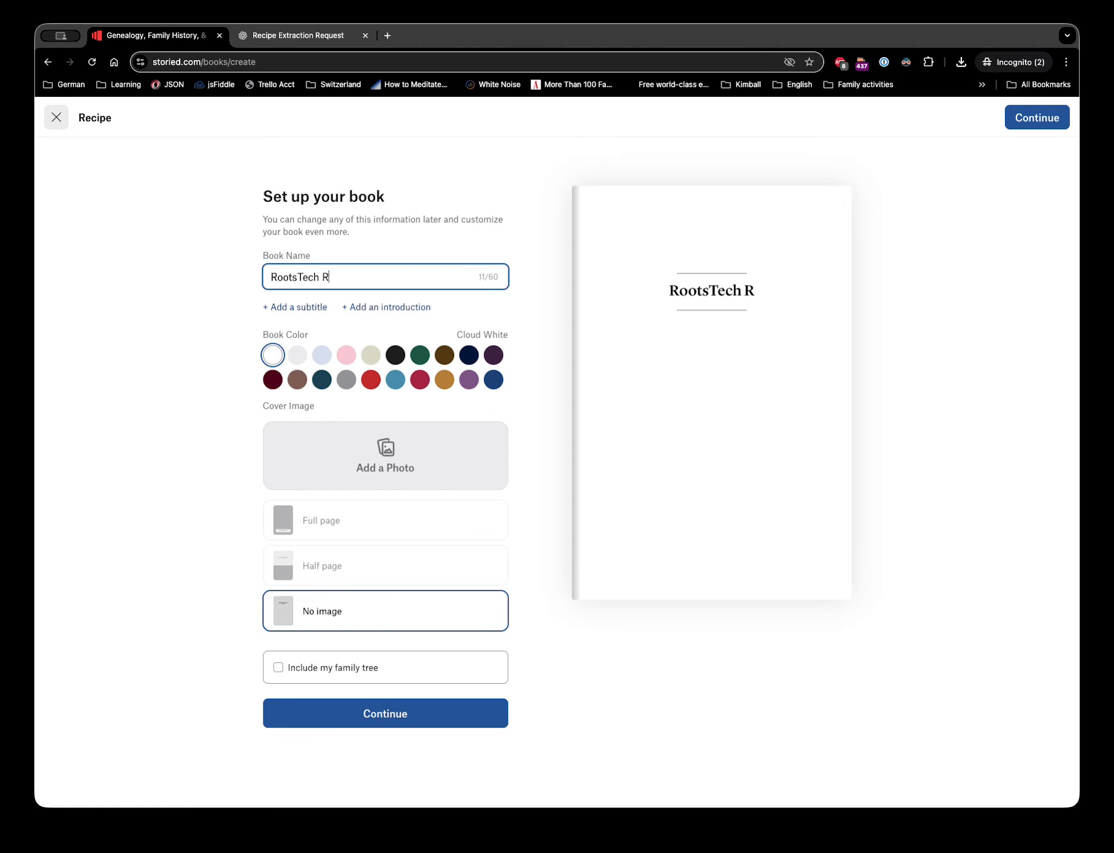
pyautogui.write('ecipes 2026')
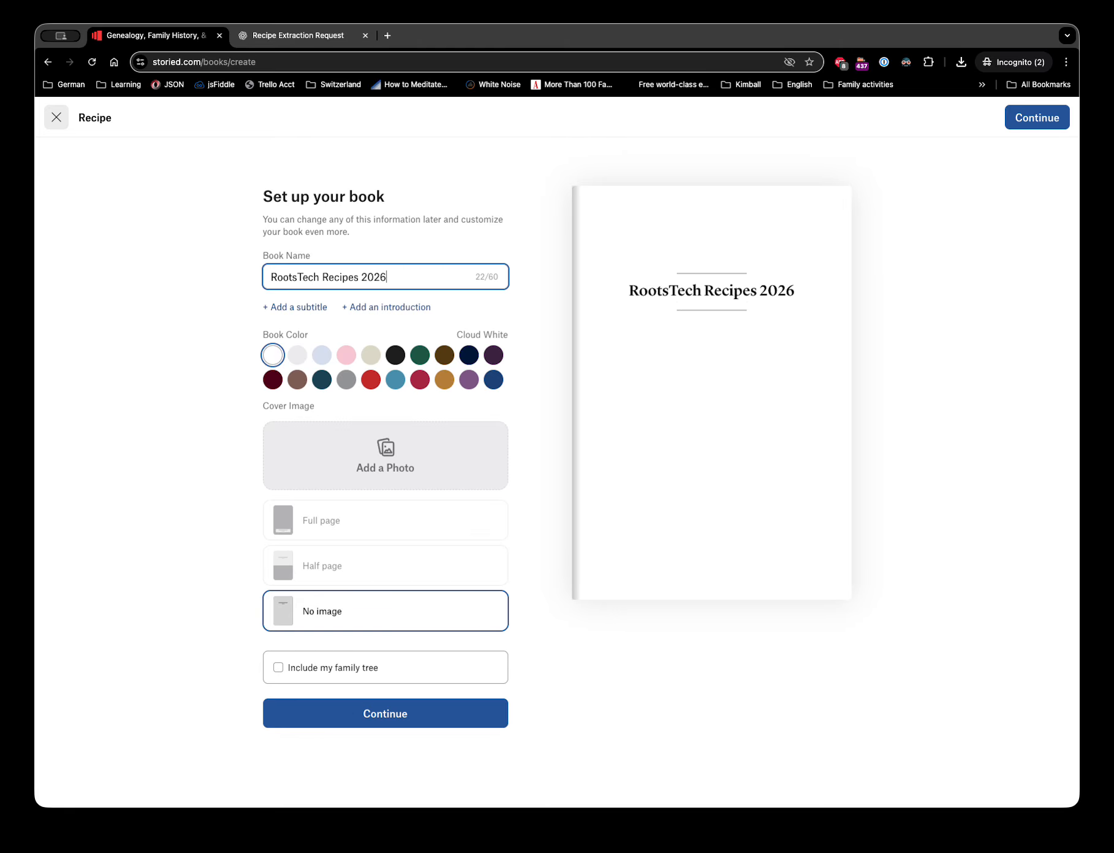
pyautogui.click(420, 380)
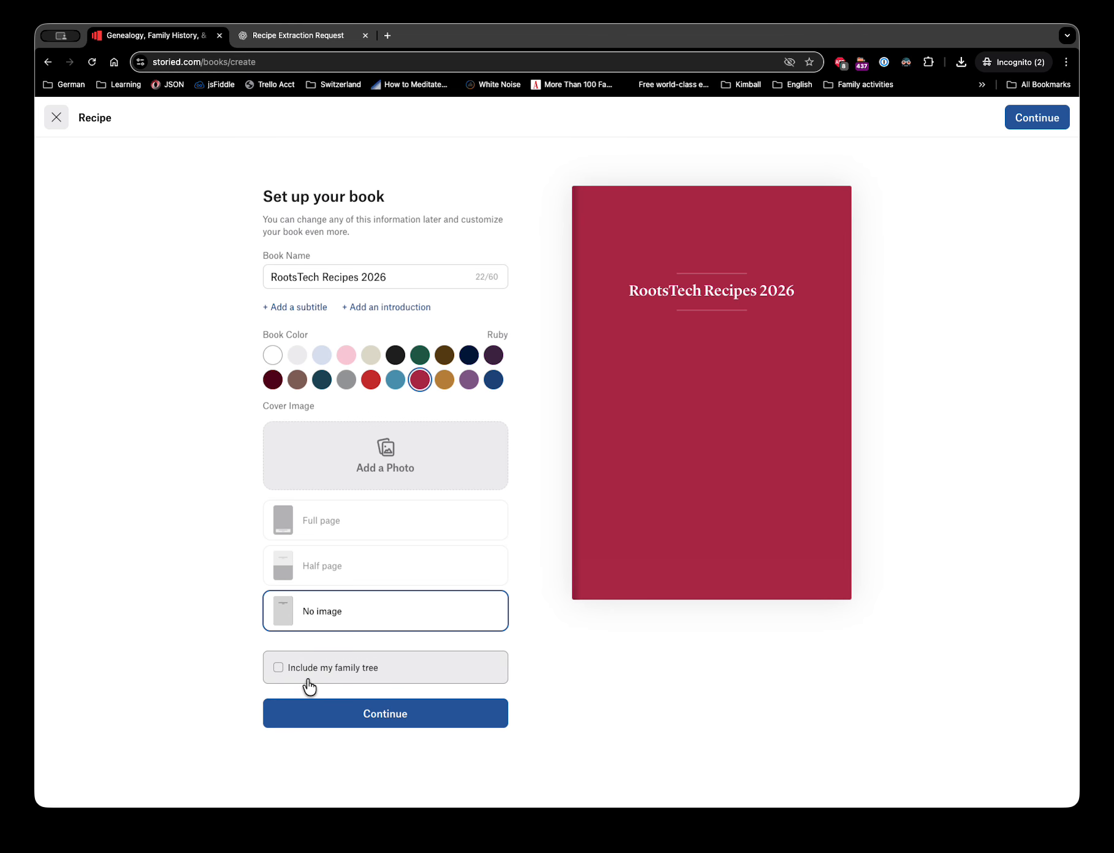
pyautogui.click(386, 715)
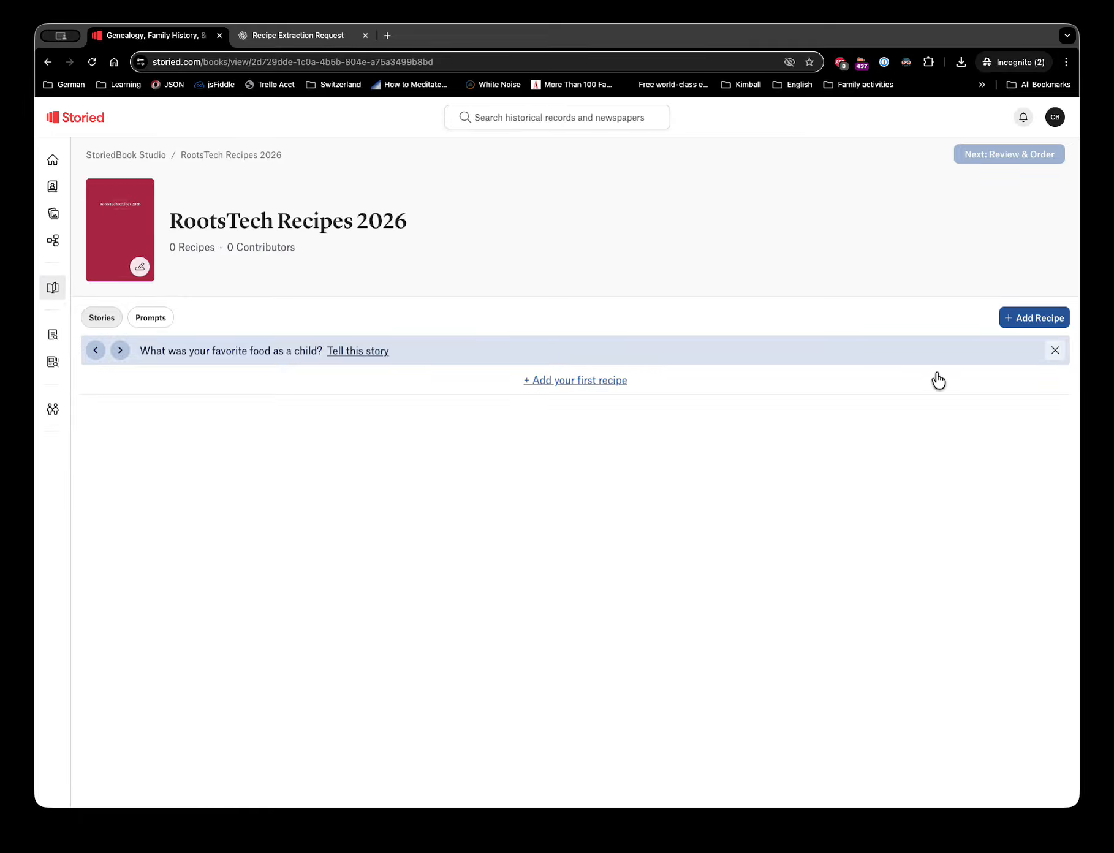
# - Add Steamed Suet Pudding, Date Cookies, Butter Balls, Sloppy Joe and Strawberry Topping from My Groups
pyautogui.click(1018, 316)
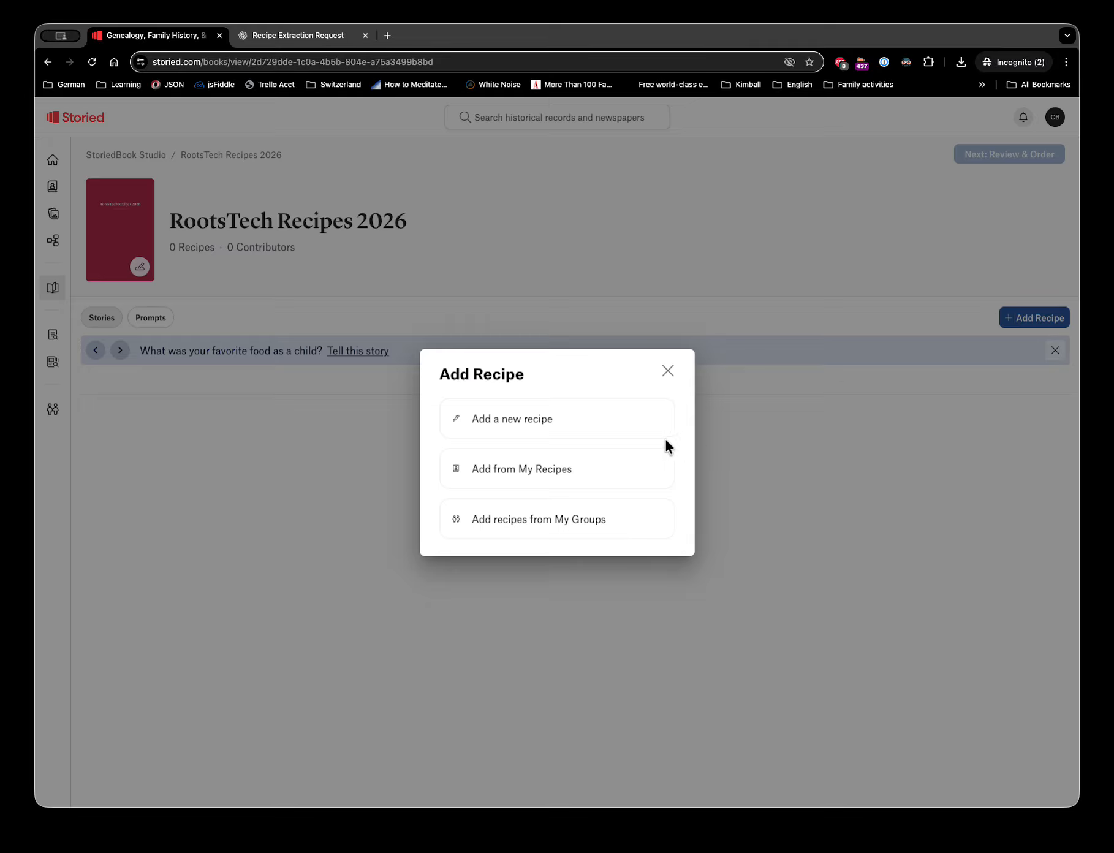
pyautogui.click(521, 519)
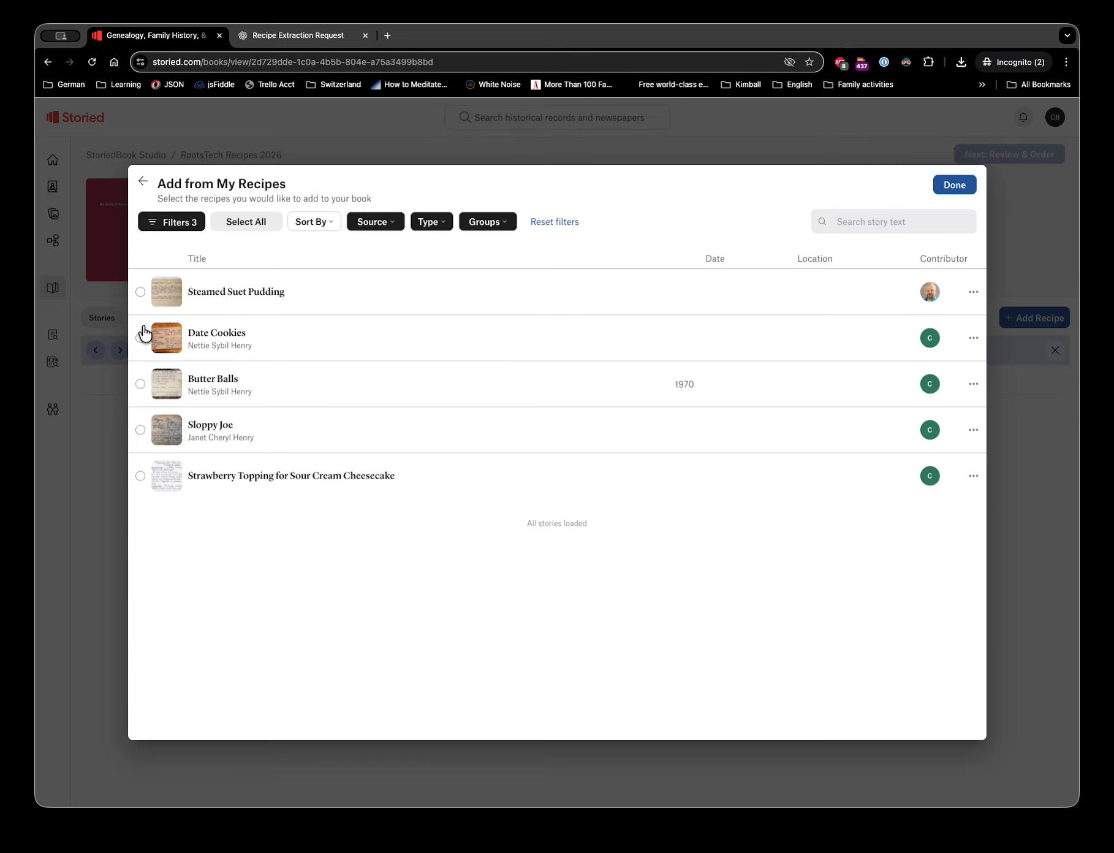
pyautogui.click(140, 292)
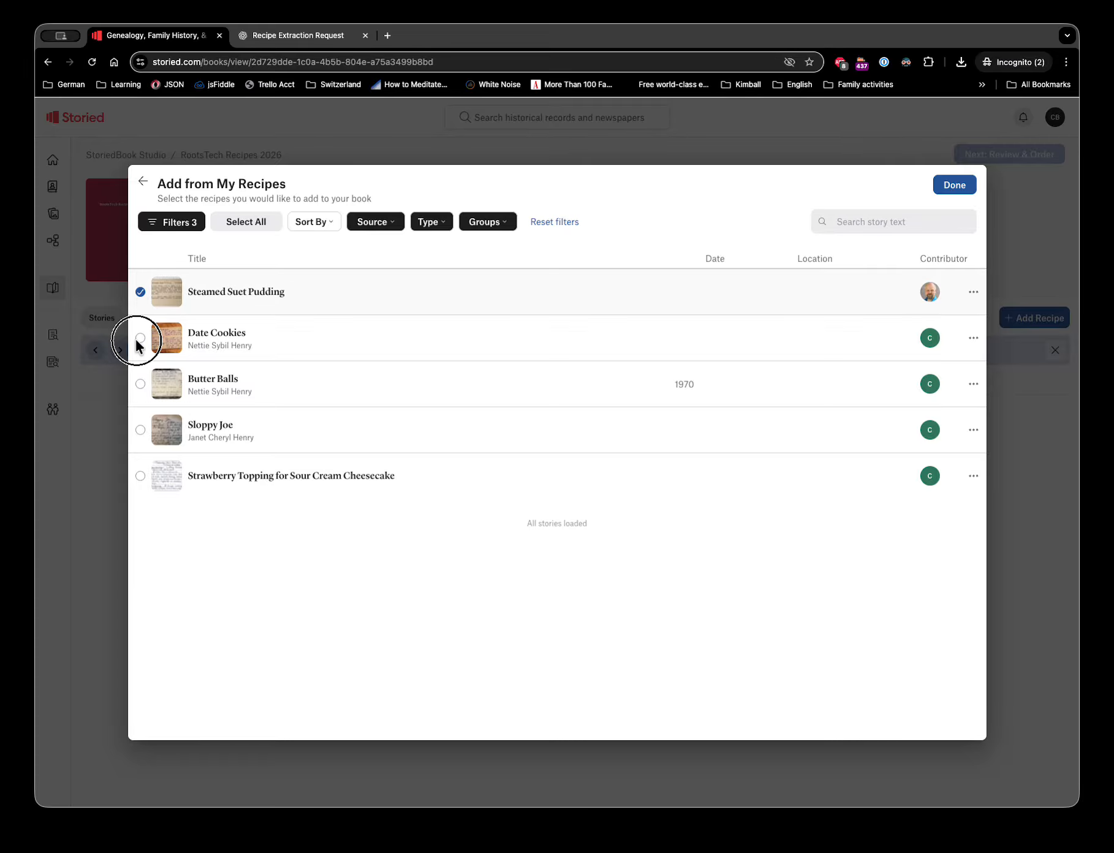
pyautogui.click(141, 338)
pyautogui.click(141, 384)
pyautogui.click(140, 431)
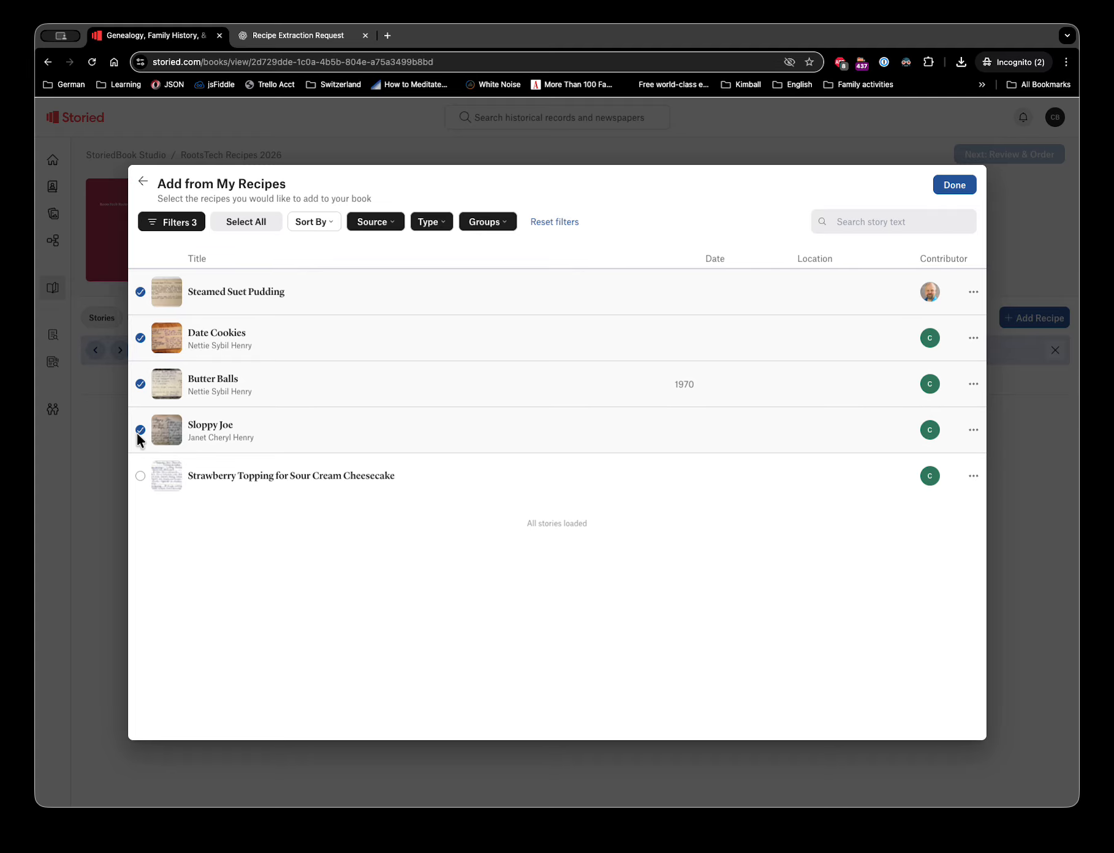
pyautogui.click(141, 475)
pyautogui.click(947, 185)
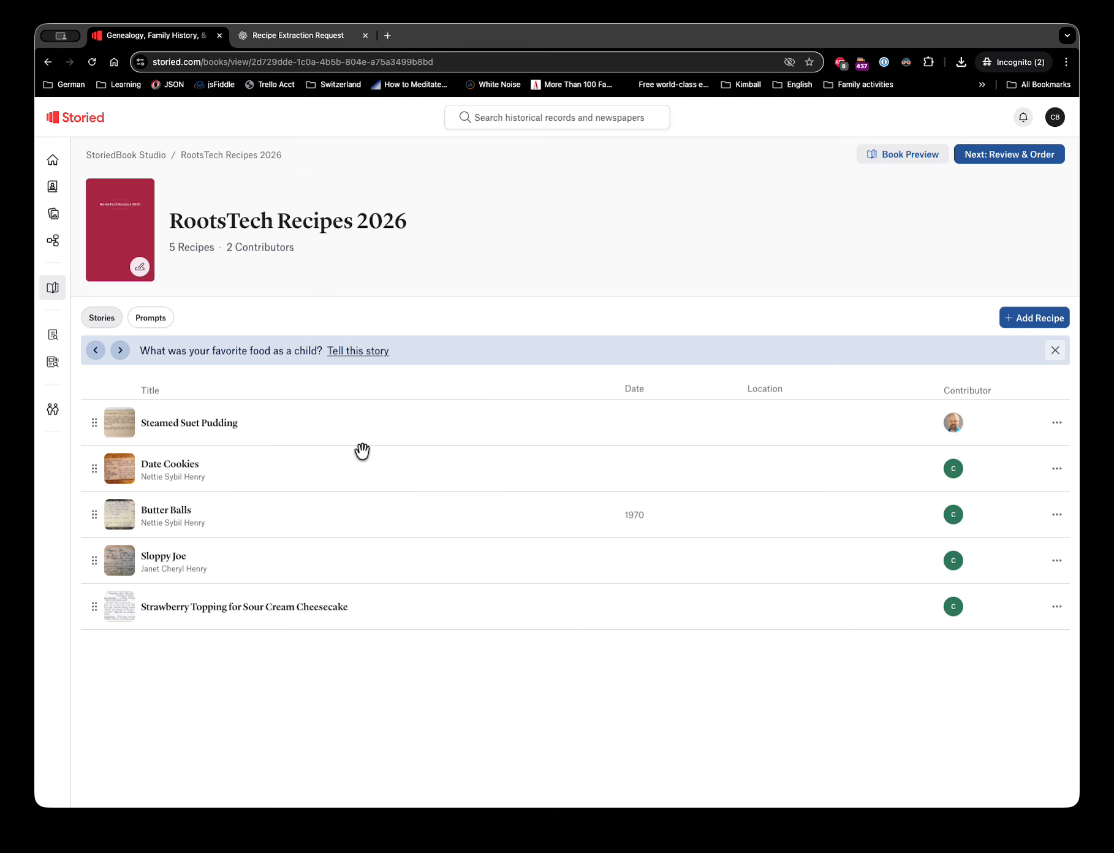
# - Drag Sloppy Joe to the top of the recipe list and Butter Balls to the bottom
pyautogui.moveTo(90, 560); pyautogui.dragTo(92, 426)
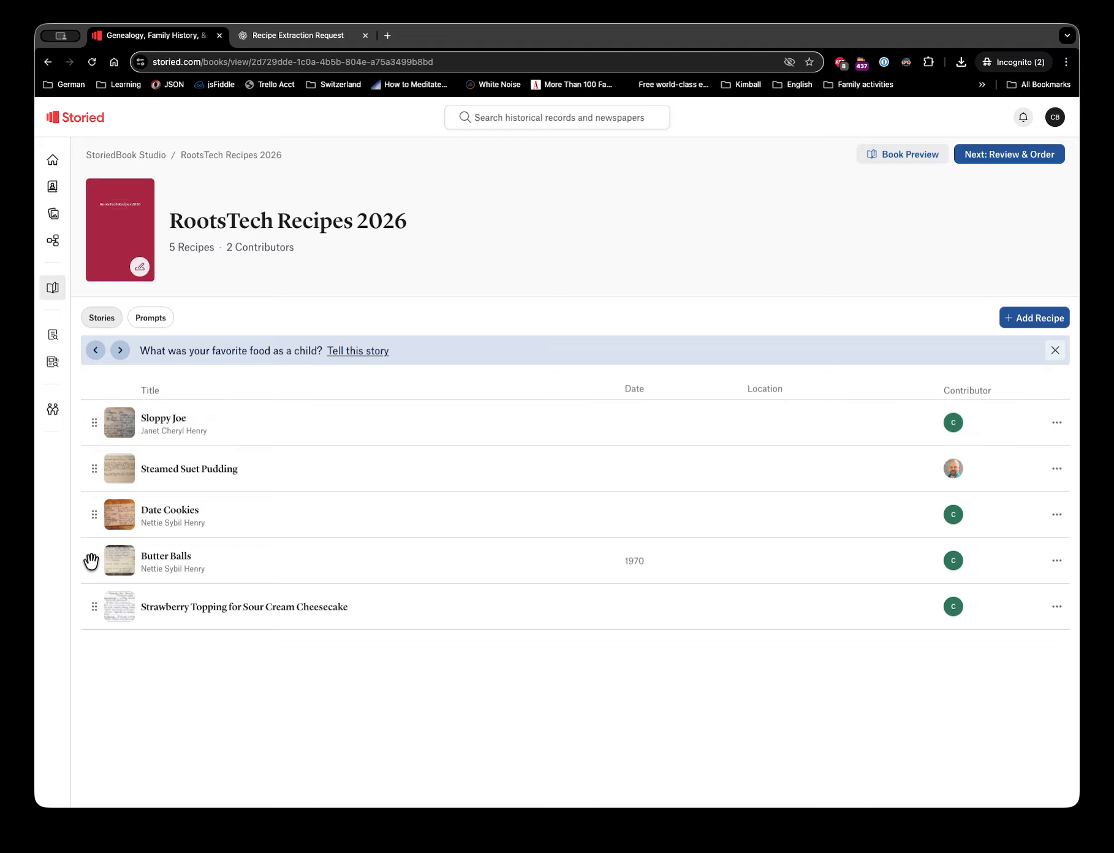
pyautogui.moveTo(90, 562); pyautogui.dragTo(92, 610)
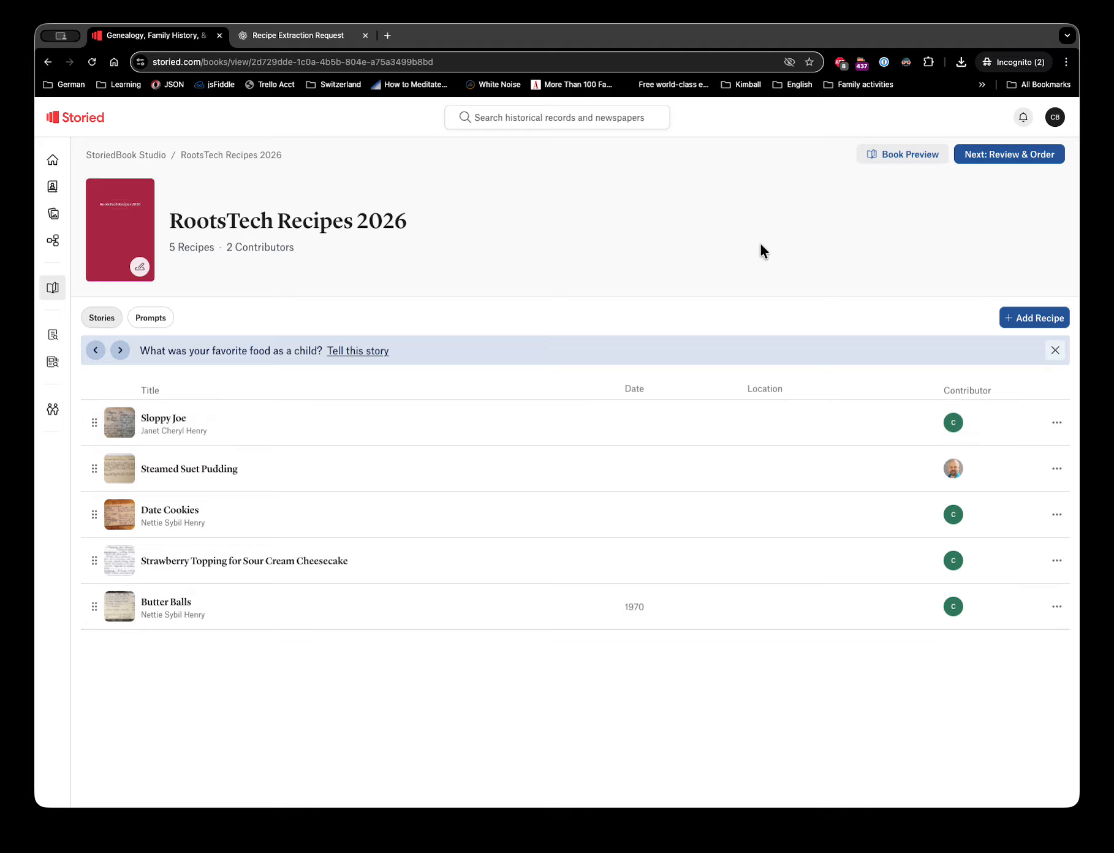